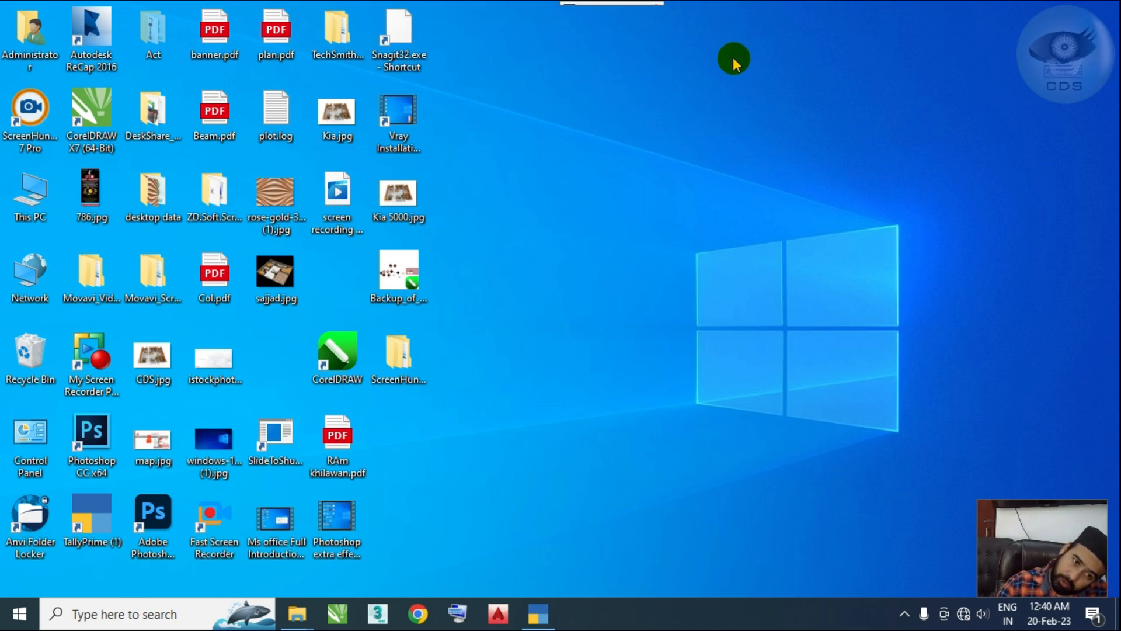
right_click(687, 138)
click(710, 183)
right_click(692, 135)
click(715, 184)
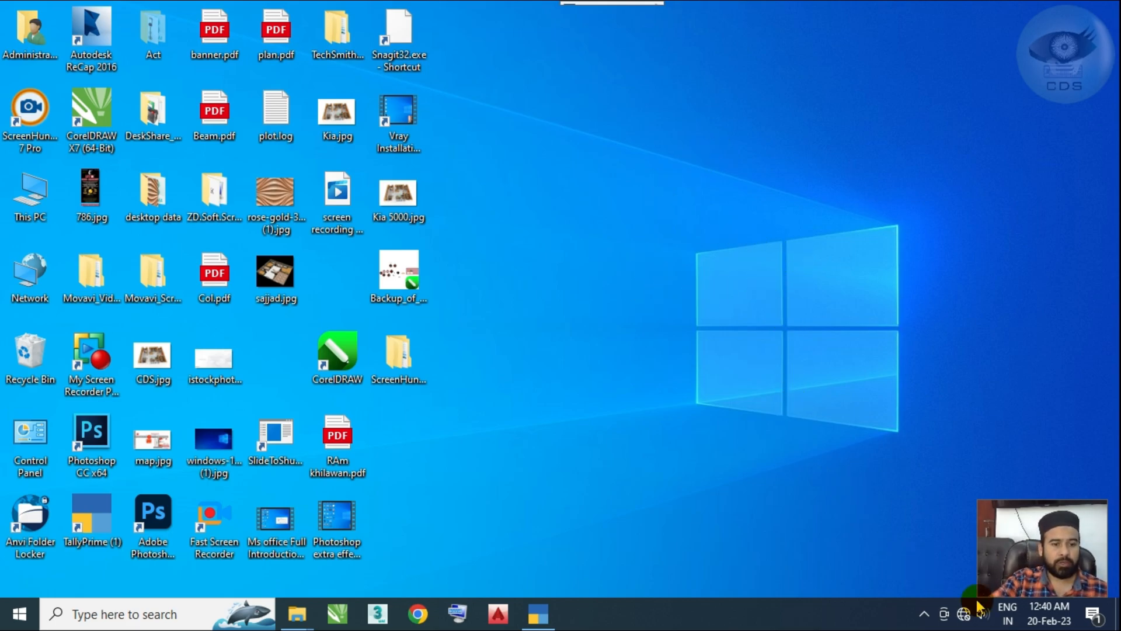
Step: Open the Network Connections window with the Run command ncpa.cpl
key(super+r)
drag(231, 406, 670, 298)
text(n)
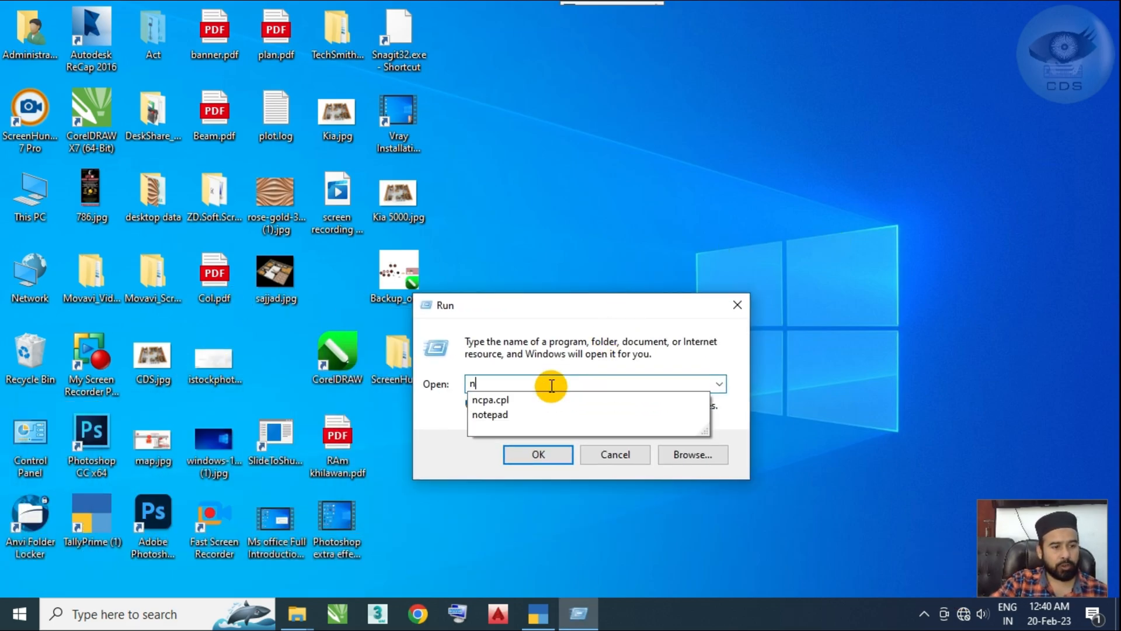
click(503, 403)
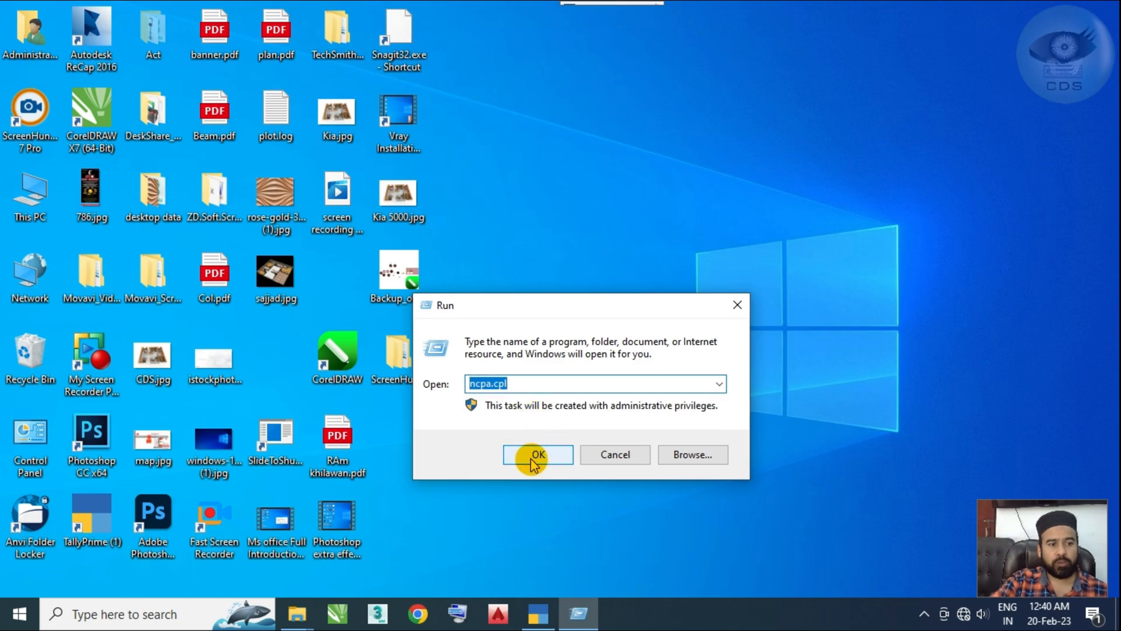
click(527, 454)
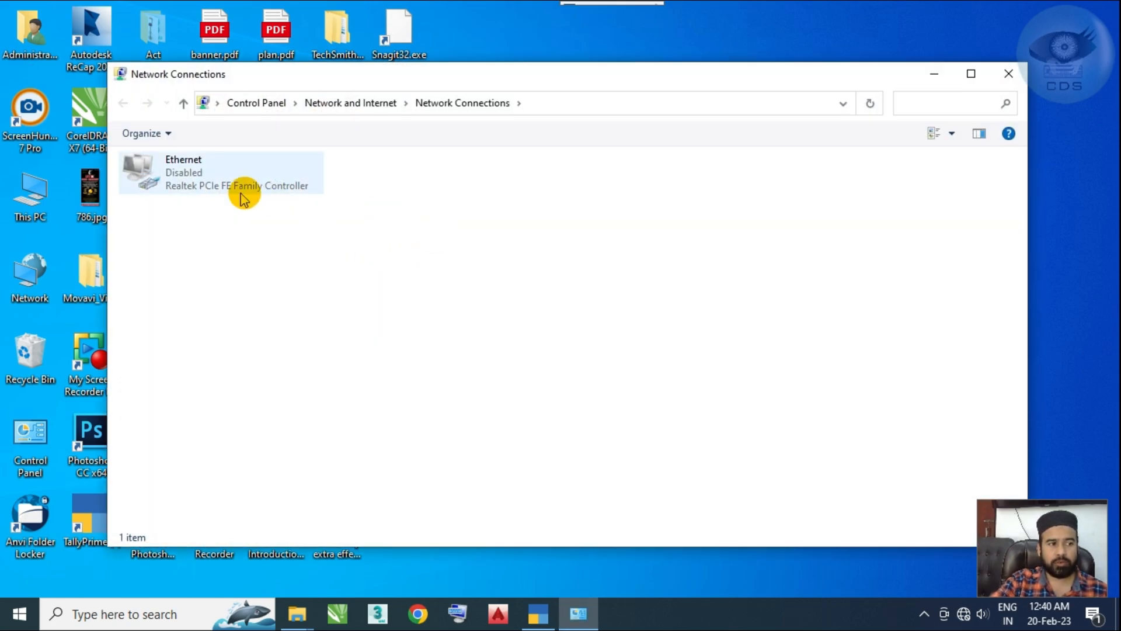
Step: Look at the Ethernet adapter in Network Connections and close the window
right_click(218, 185)
click(444, 201)
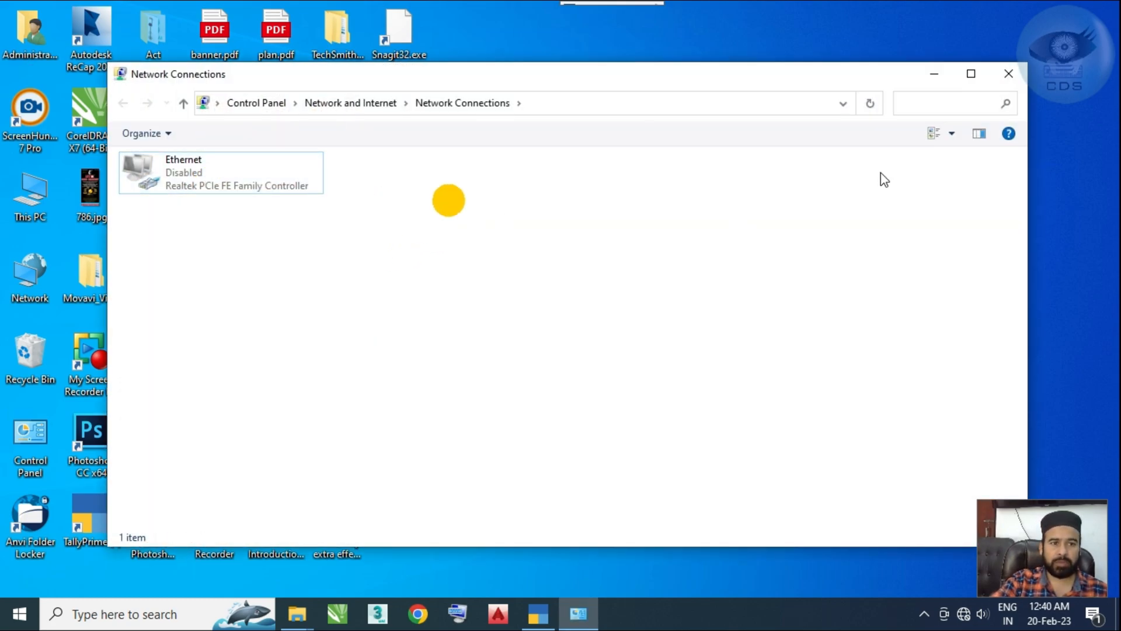
click(237, 167)
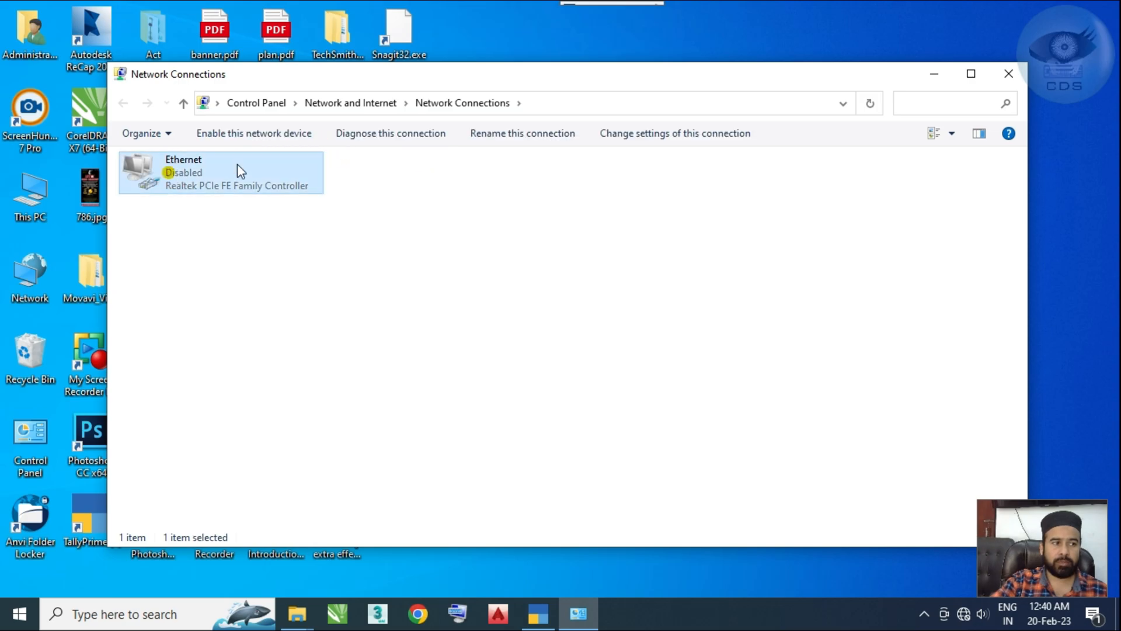
click(1008, 74)
Step: Reopen Network Connections with the stored Run command ncpa.cpl and close it again
key(super+r)
click(625, 294)
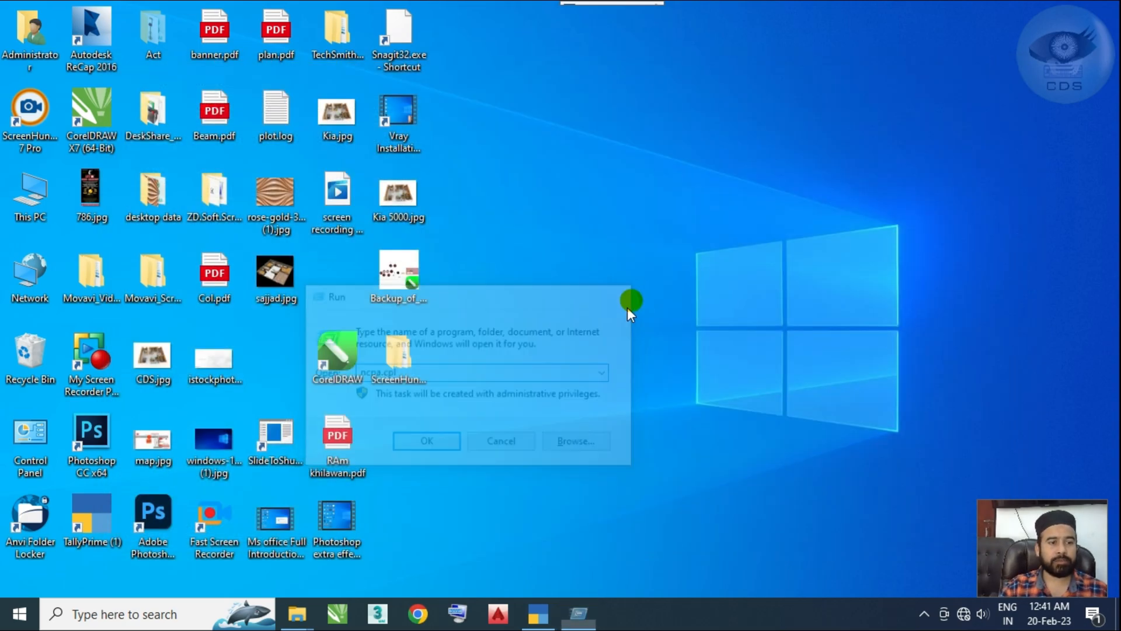
key(super+r)
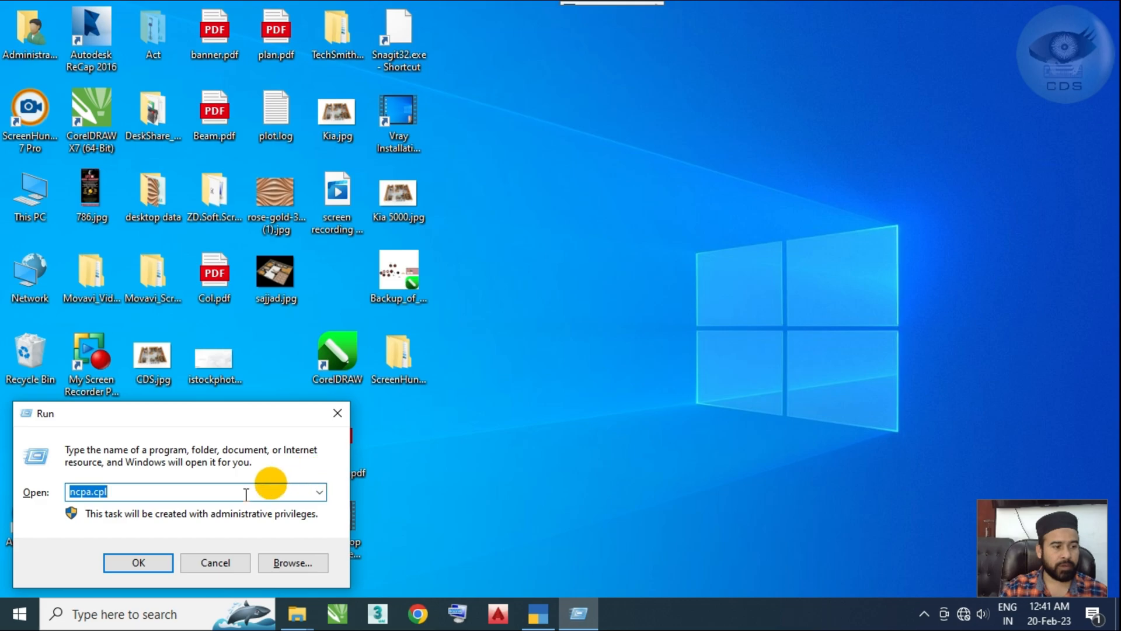
click(143, 561)
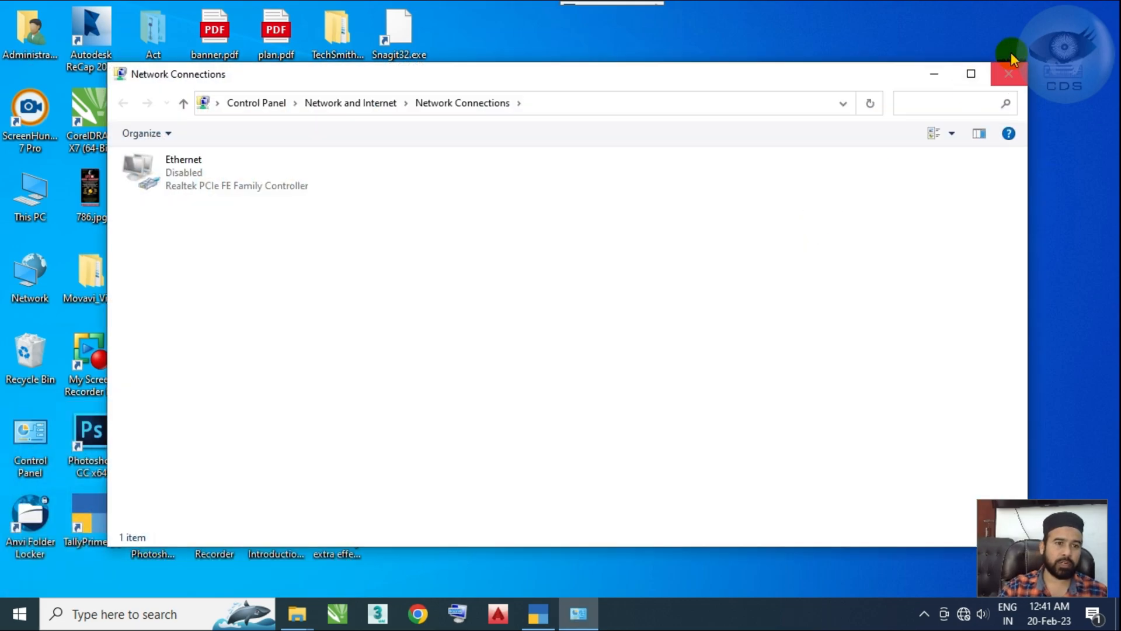
click(1008, 74)
Step: Enter coreldrw as the Run command and clear the entry without running it
key(super+r)
text(coreldrw)
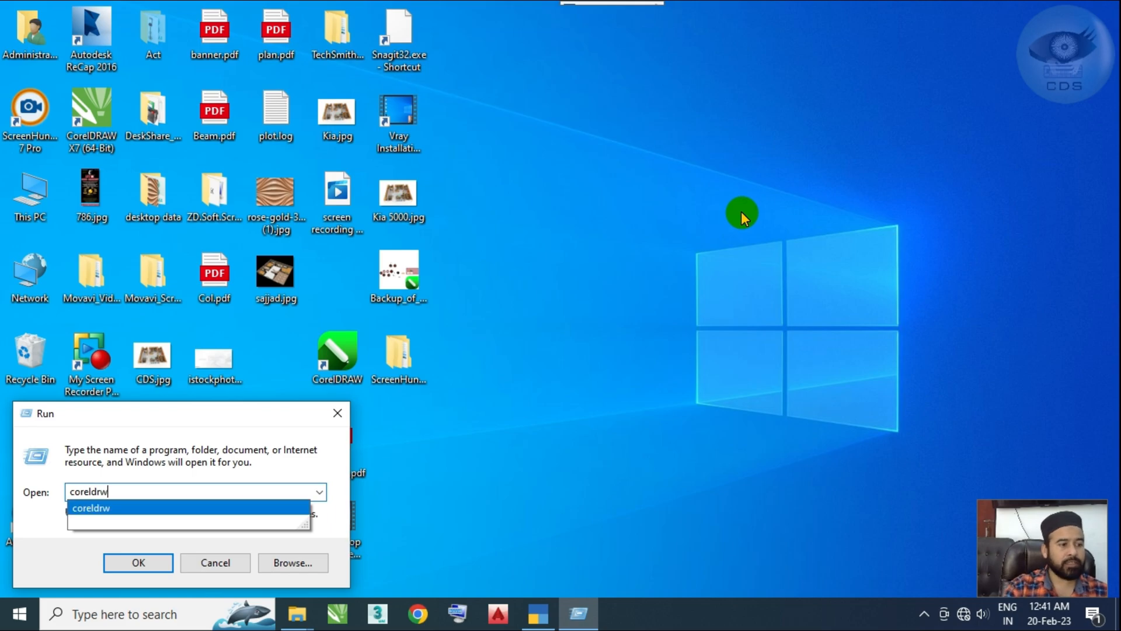
click(741, 213)
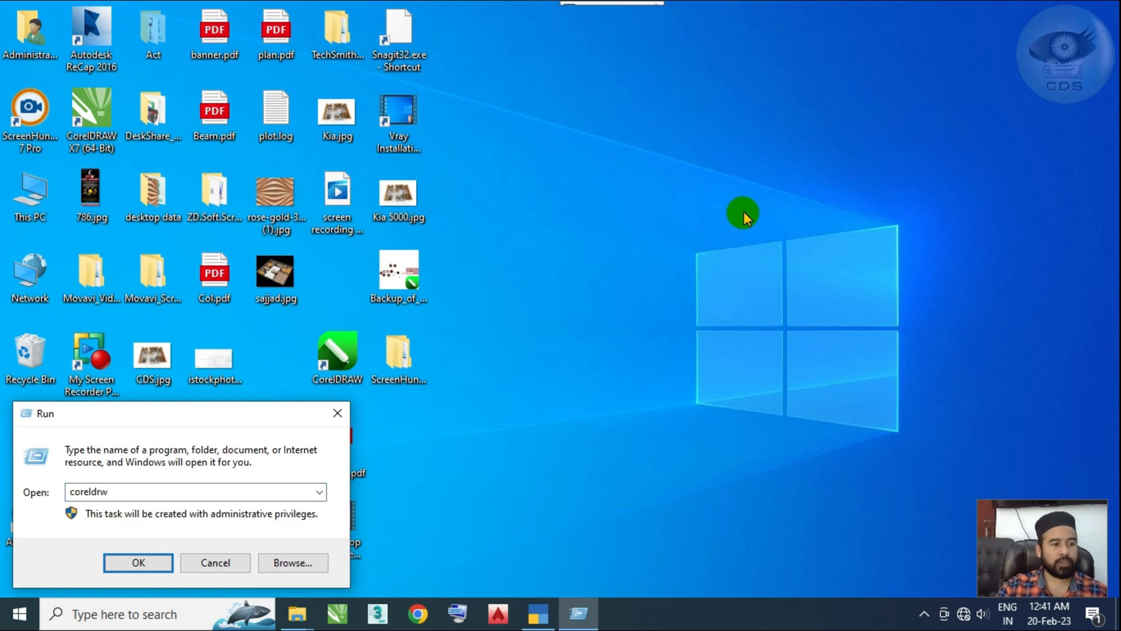
drag(173, 431, 508, 287)
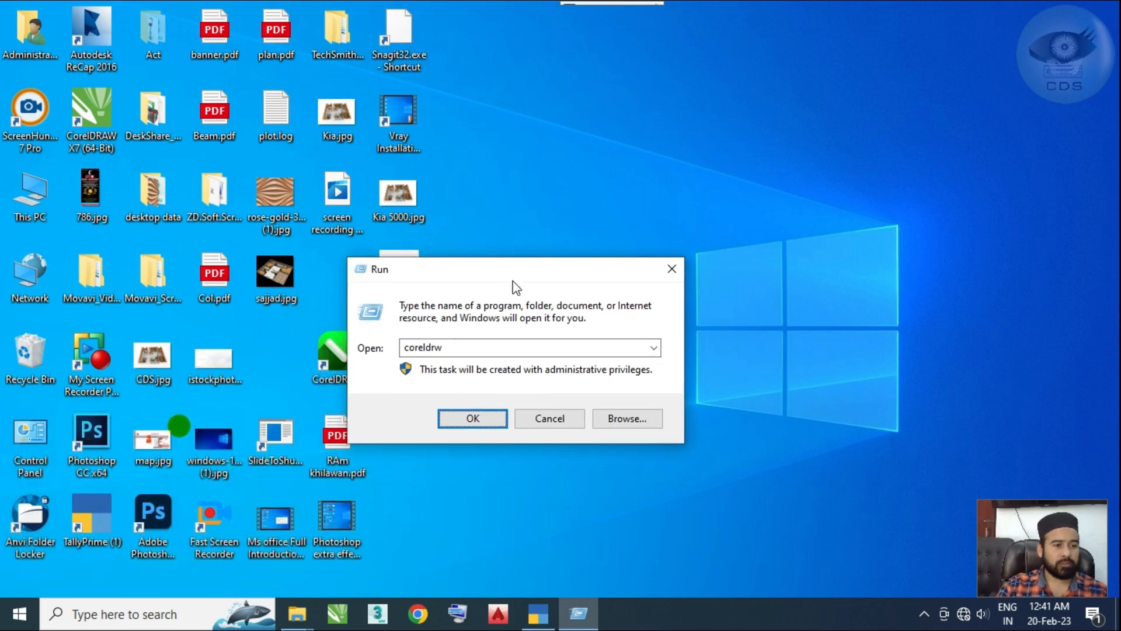
double_click(468, 347)
click(477, 345)
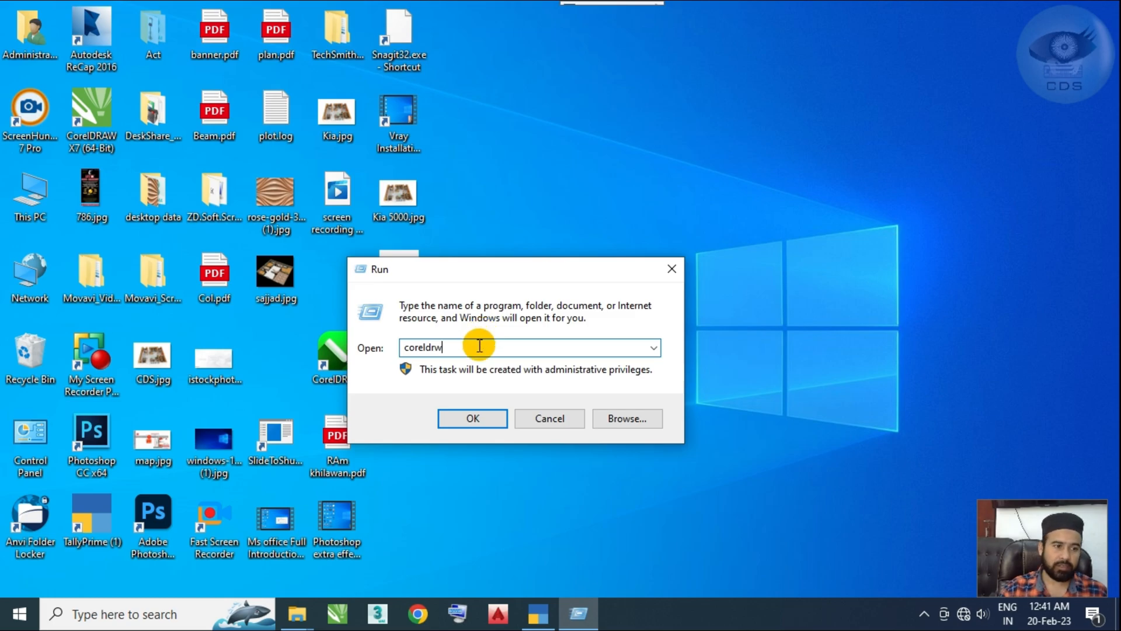
double_click(481, 347)
key(BackSpace)
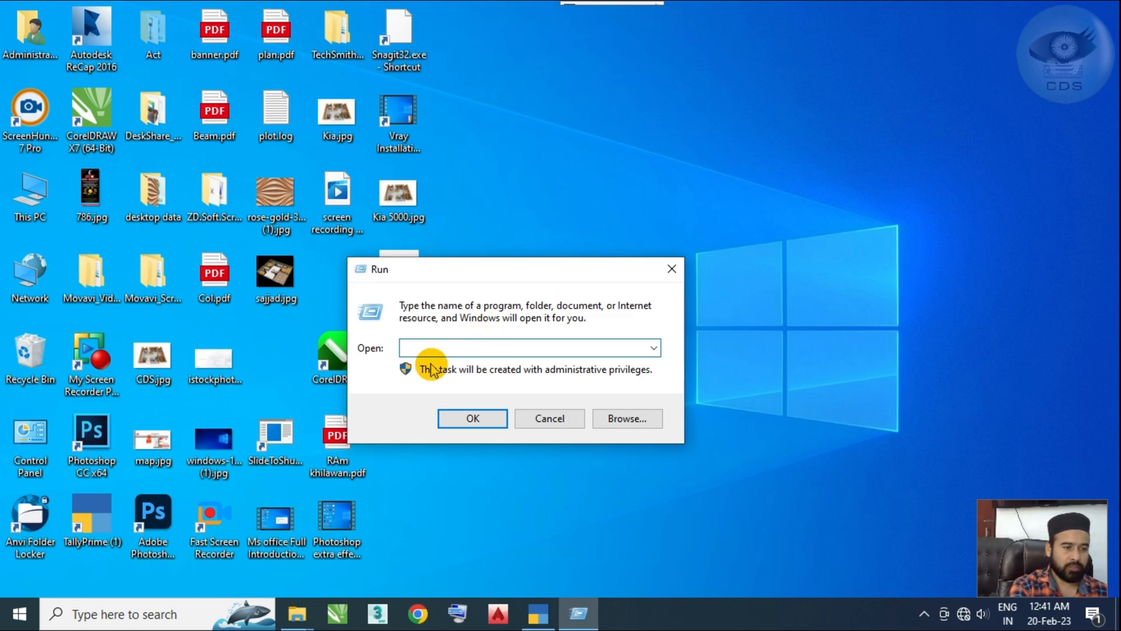
Step: Enter winword and excel in turn as Run commands, clearing each one without running it
text(win)
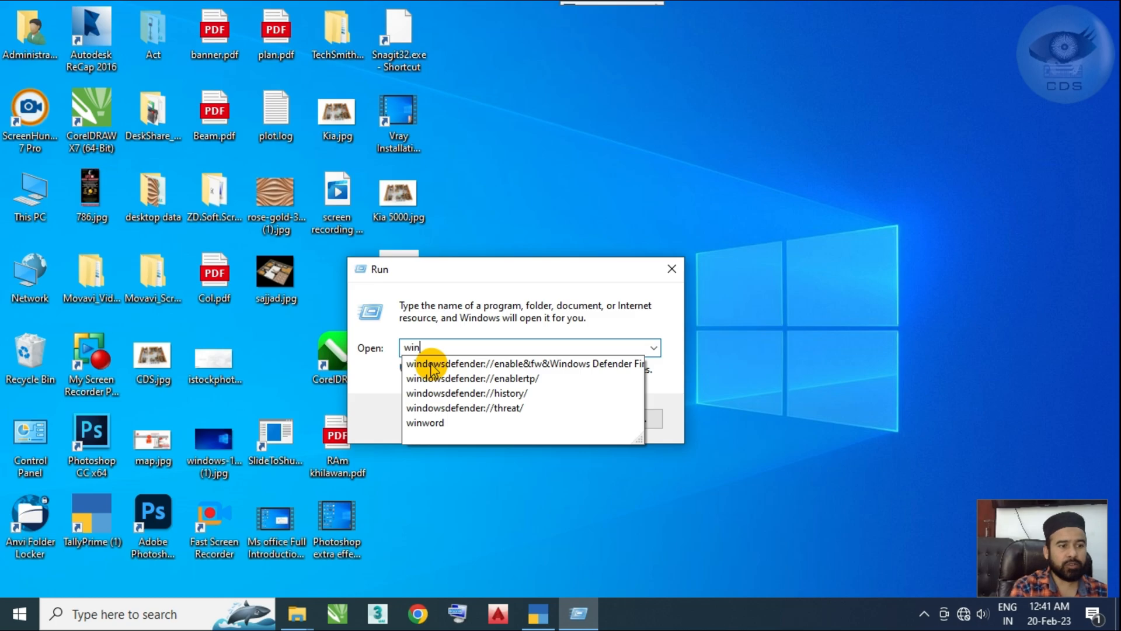
key(Up)
key(BackSpace)
key(BackSpace)
key(BackSpace)
key(BackSpace)
key(BackSpace)
key(BackSpace)
key(BackSpace)
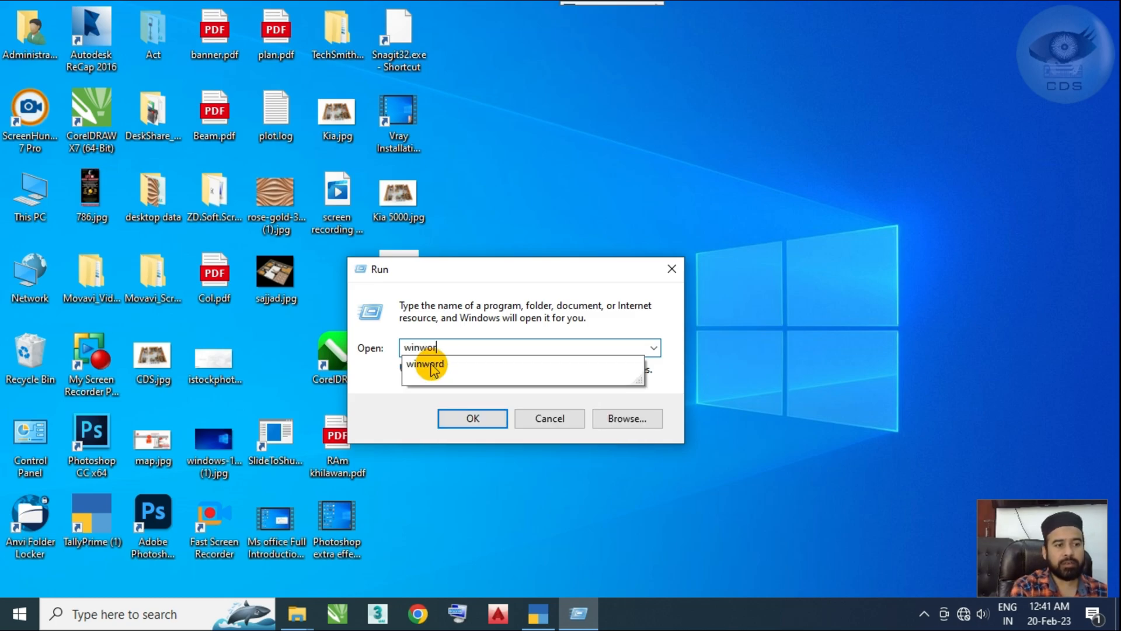
text(excel)
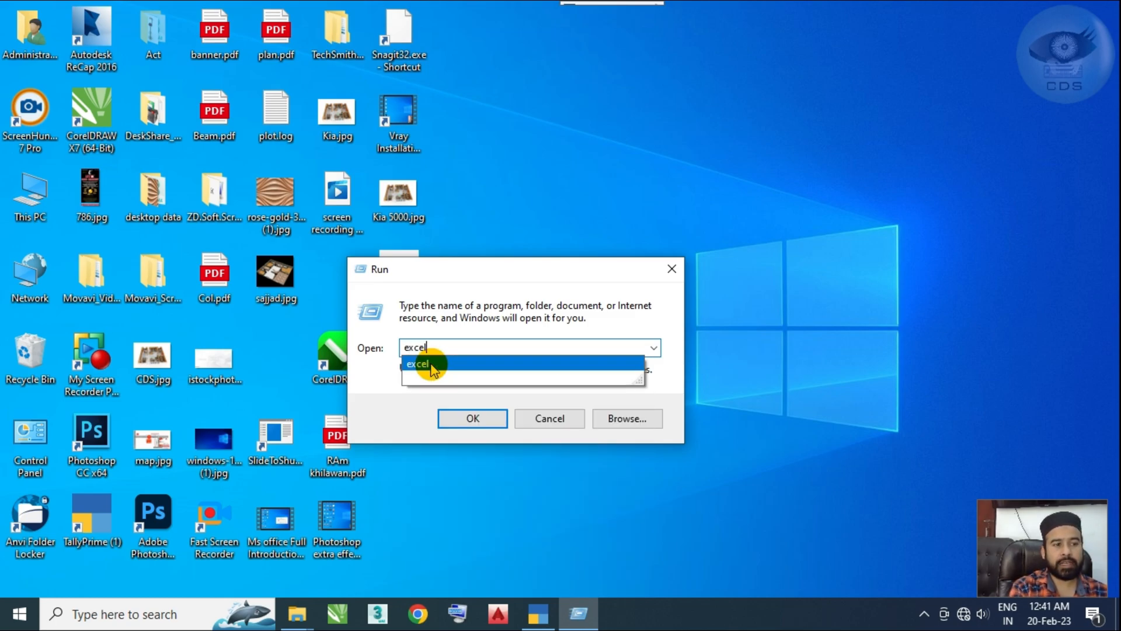
key(BackSpace)
key(BackSpace)
Step: Open Calculator with the Run command calc and close it
text(cmd)
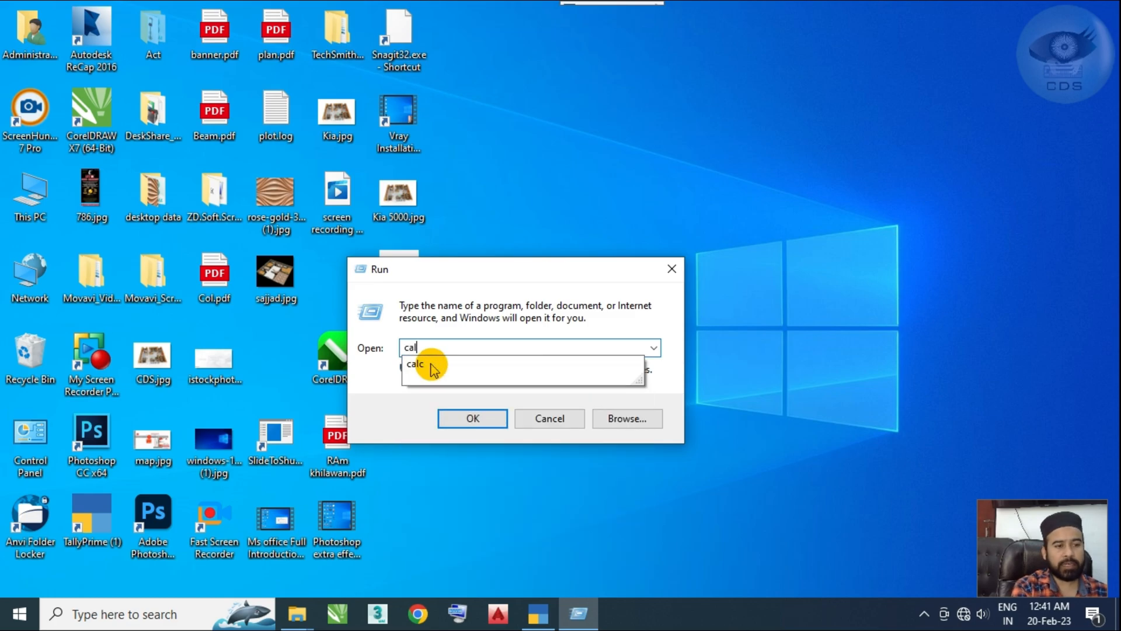
key(Return)
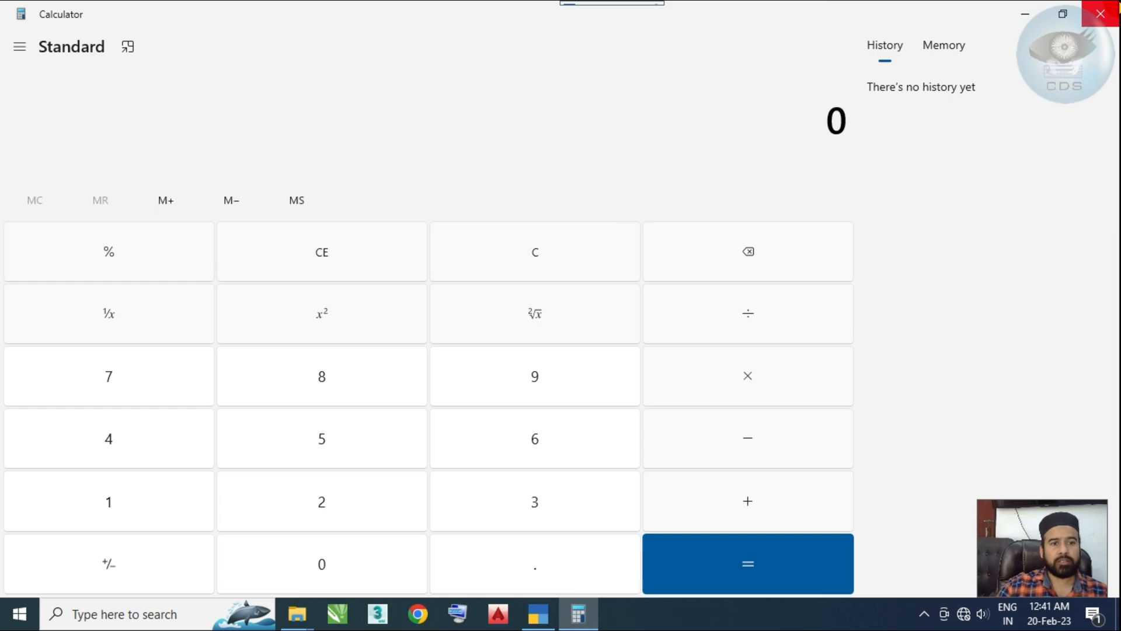
click(1101, 14)
Step: Open the Command Prompt with the Run command cmd and close its window
key(super)
key(super+r)
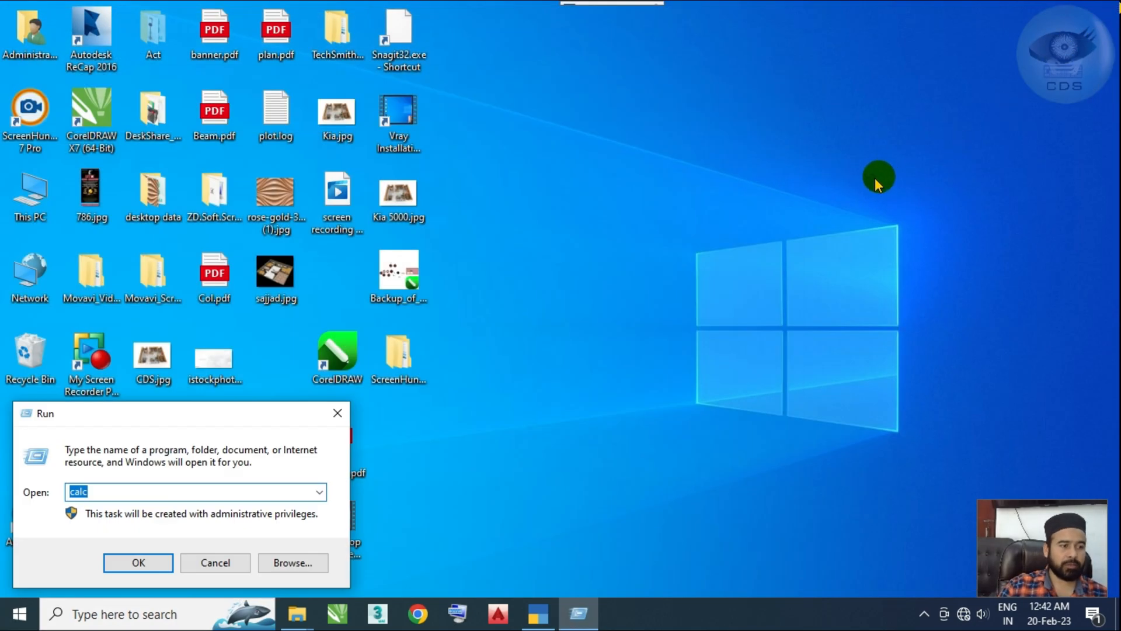
drag(257, 400, 735, 234)
text(cmd)
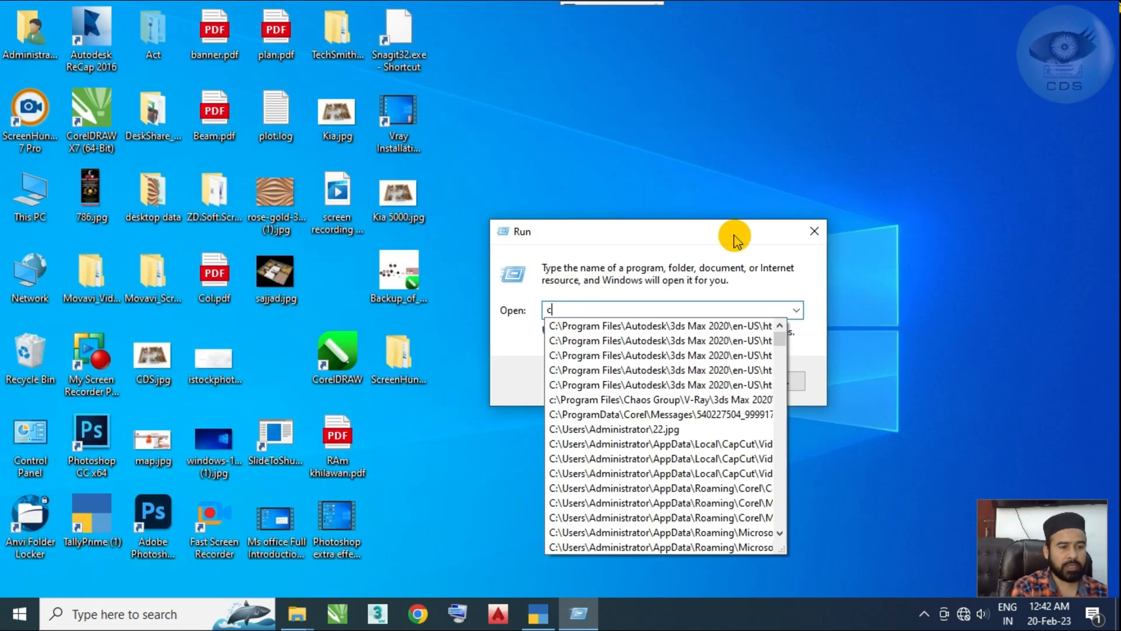
key(Return)
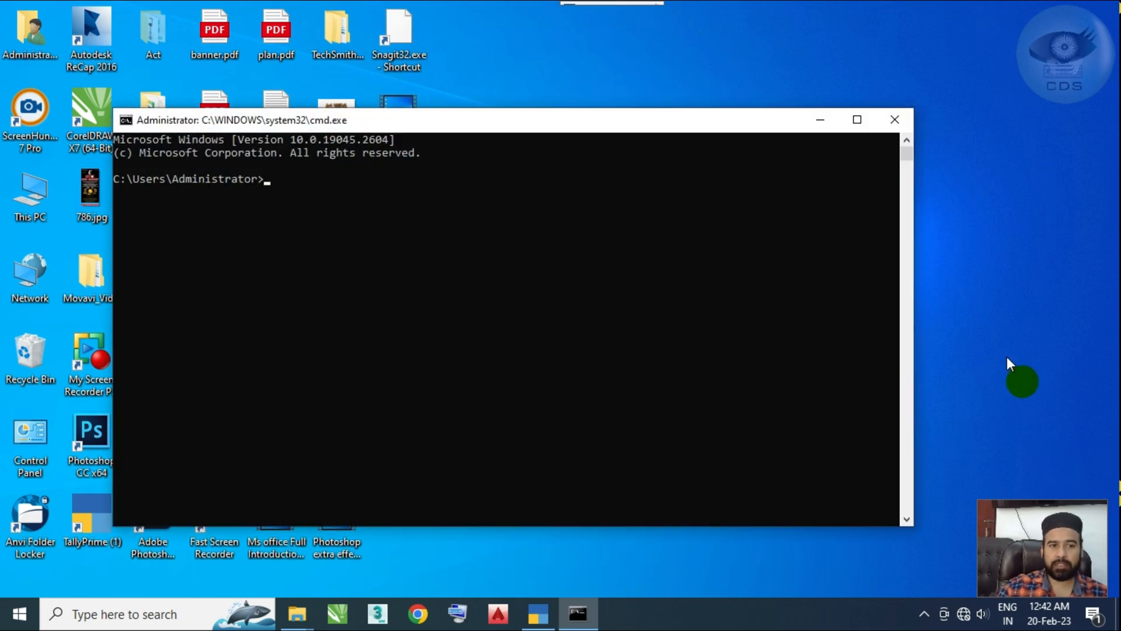
click(892, 129)
Step: Launch CorelDRAW with the Run command coreldrw and skip the account sign-in
key(super+r)
text(core)
key(Down)
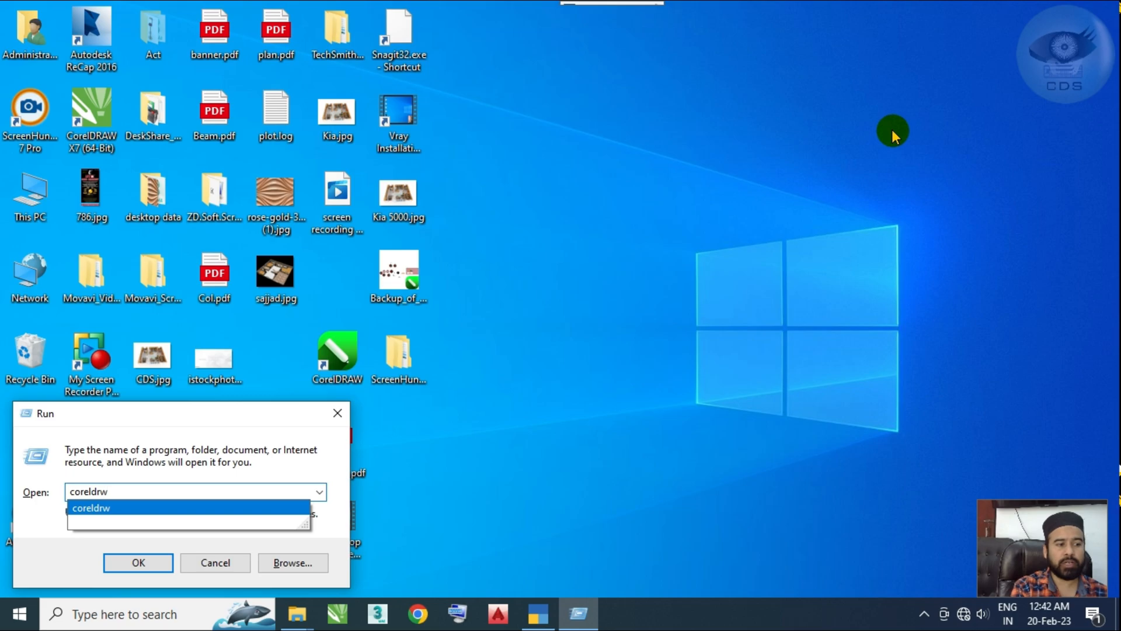
key(Return)
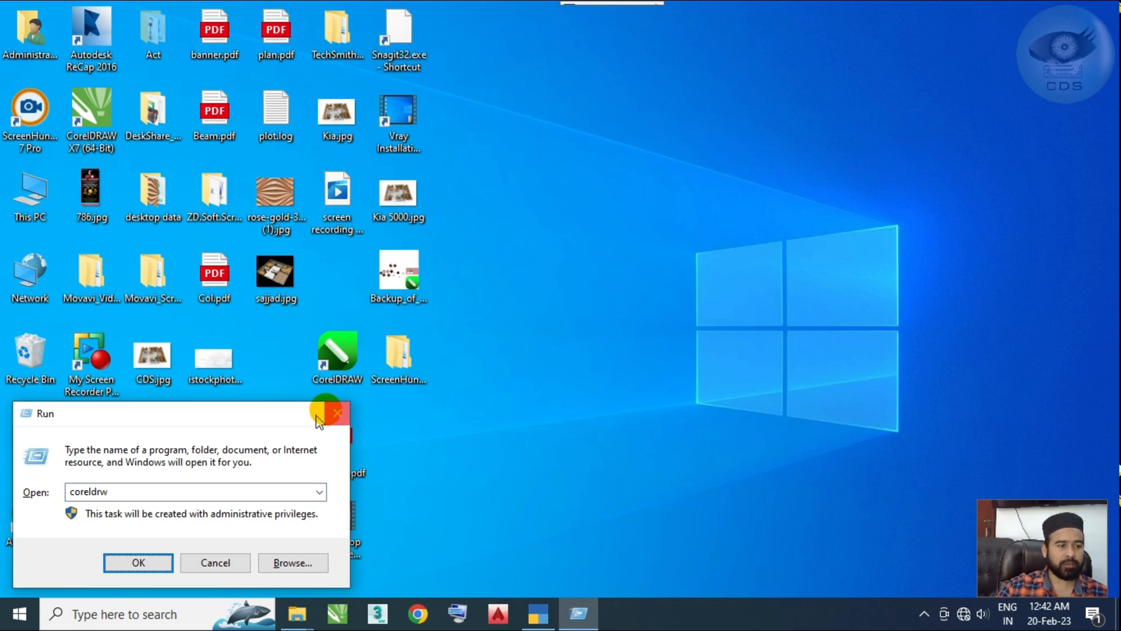
drag(325, 409, 884, 214)
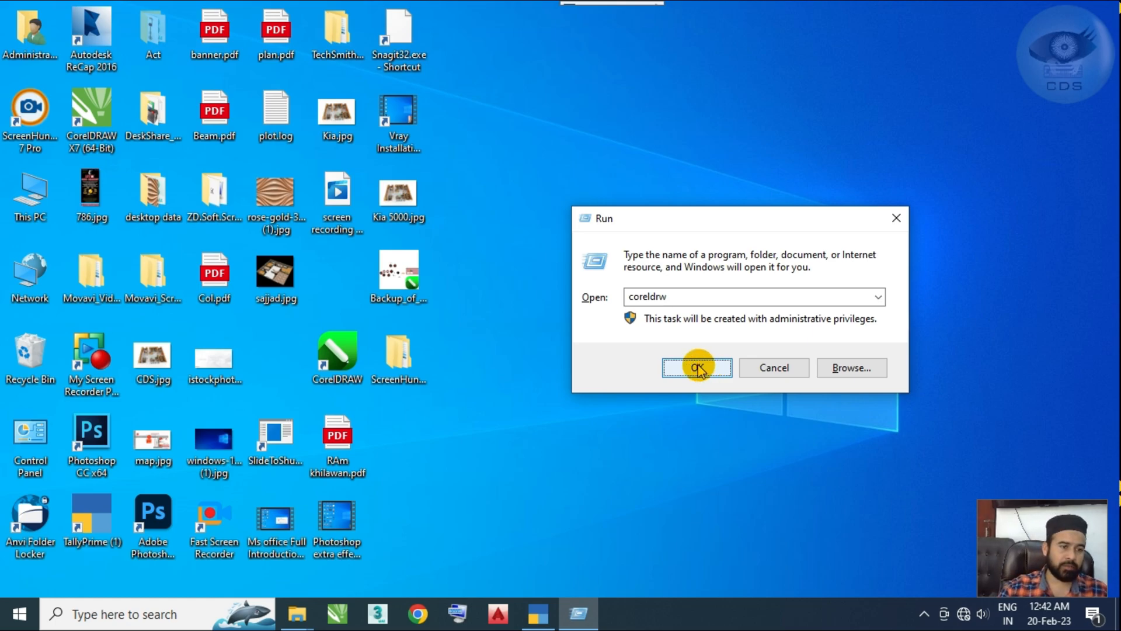
click(696, 366)
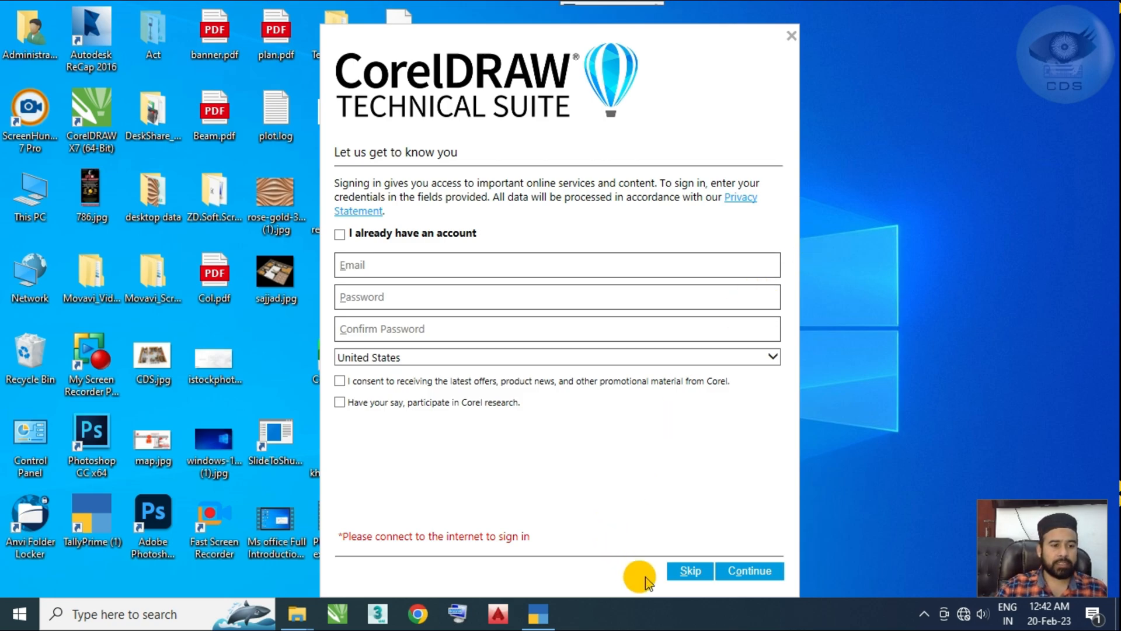
click(684, 571)
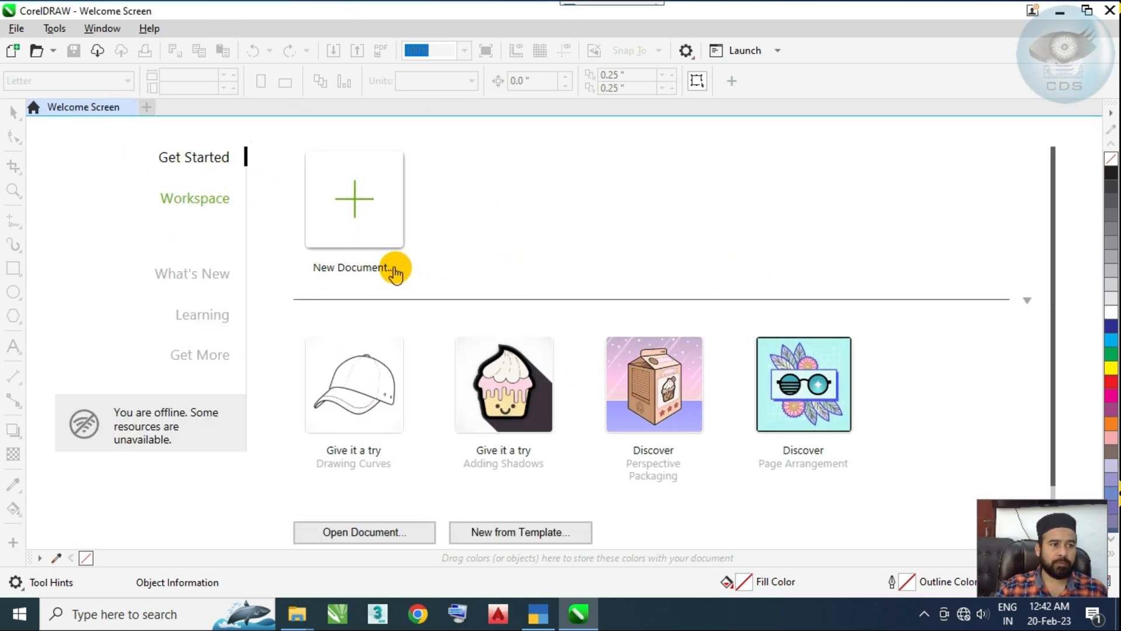
Step: Start a new document from the welcome screen and enter a person's first name as the document name
mouse_move(280, 173)
mouse_down()
mouse_move(409, 157)
mouse_move(441, 278)
mouse_move(299, 321)
mouse_move(264, 249)
mouse_move(302, 175)
mouse_up()
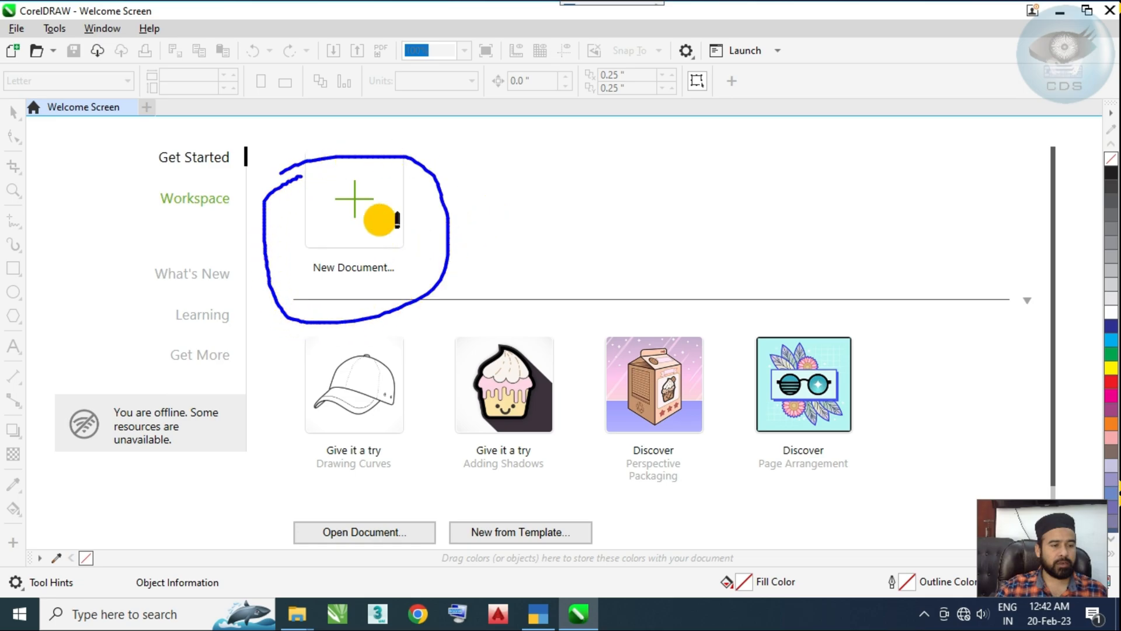
click(358, 210)
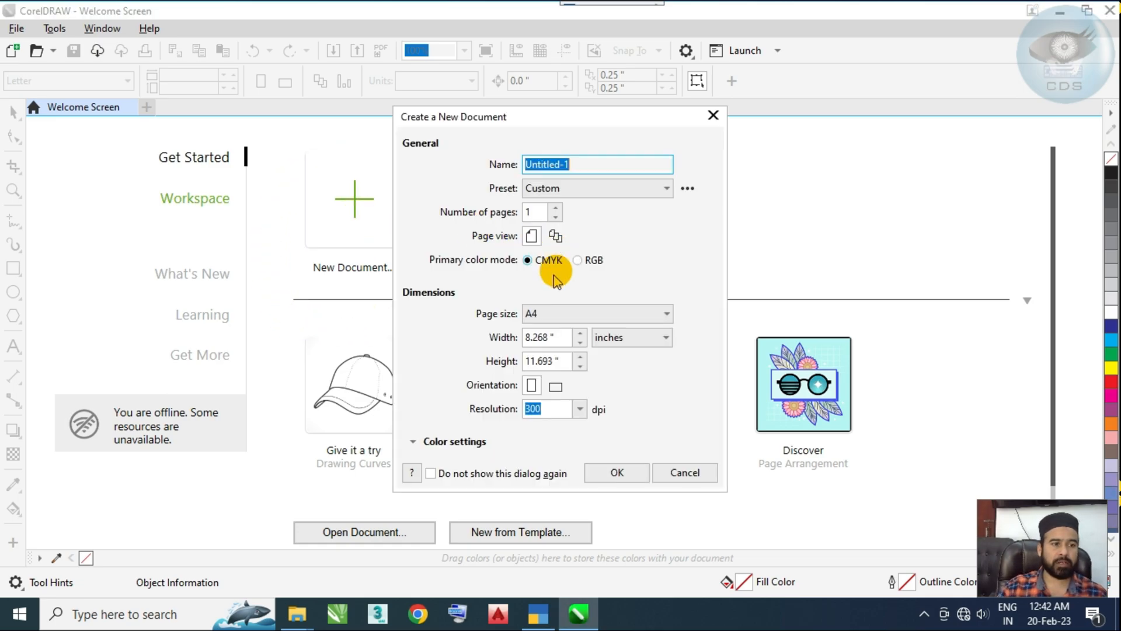
text(Fai)
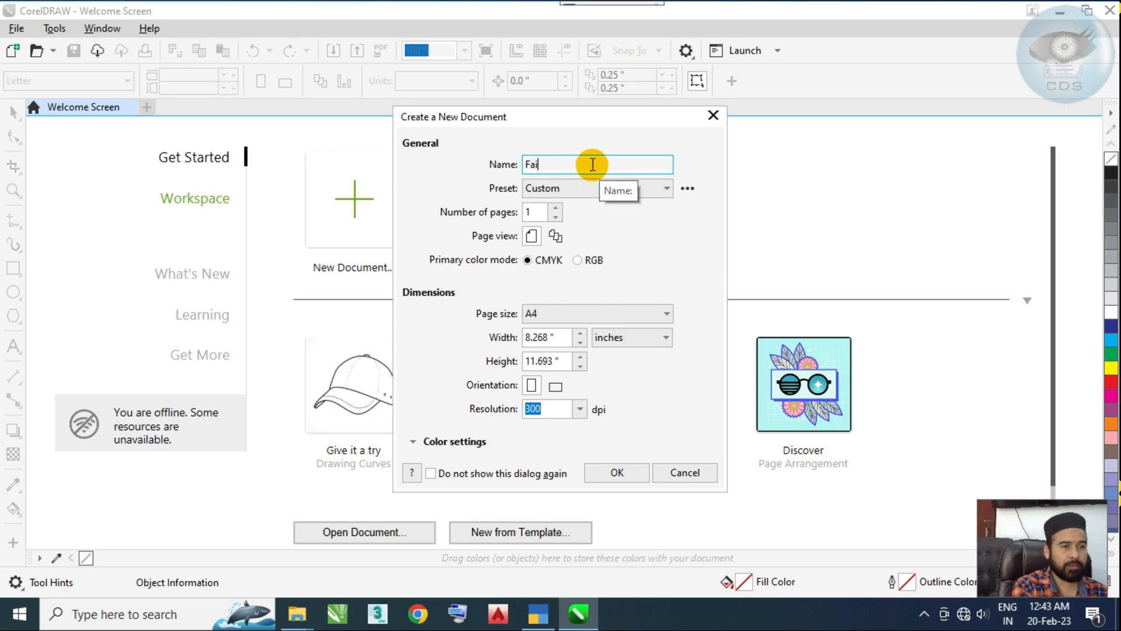
text(sal)
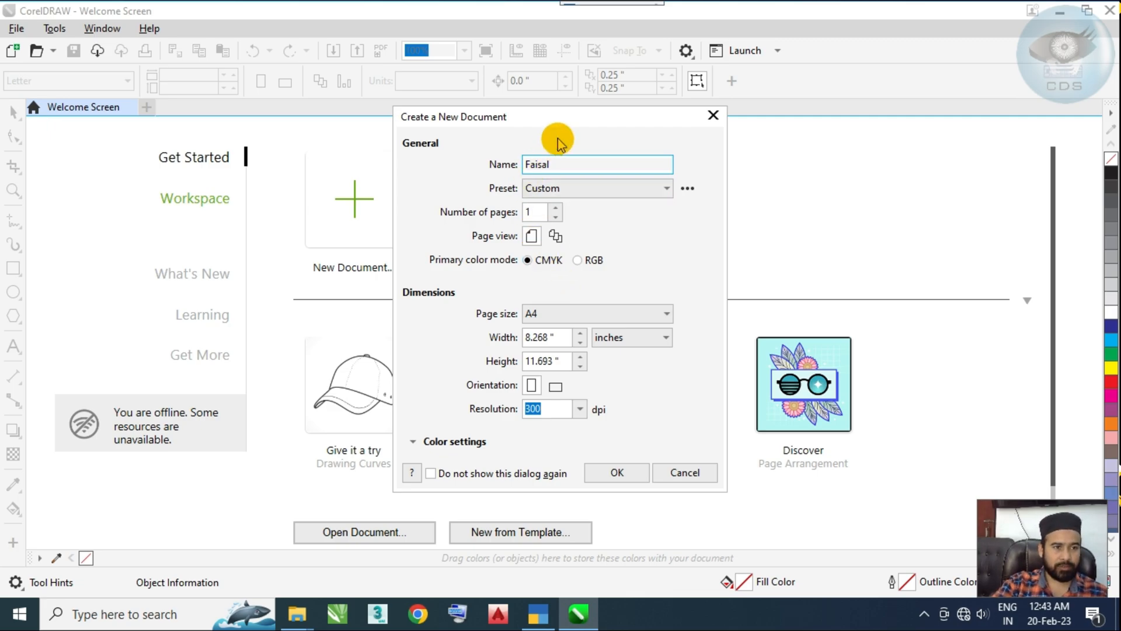
double_click(569, 164)
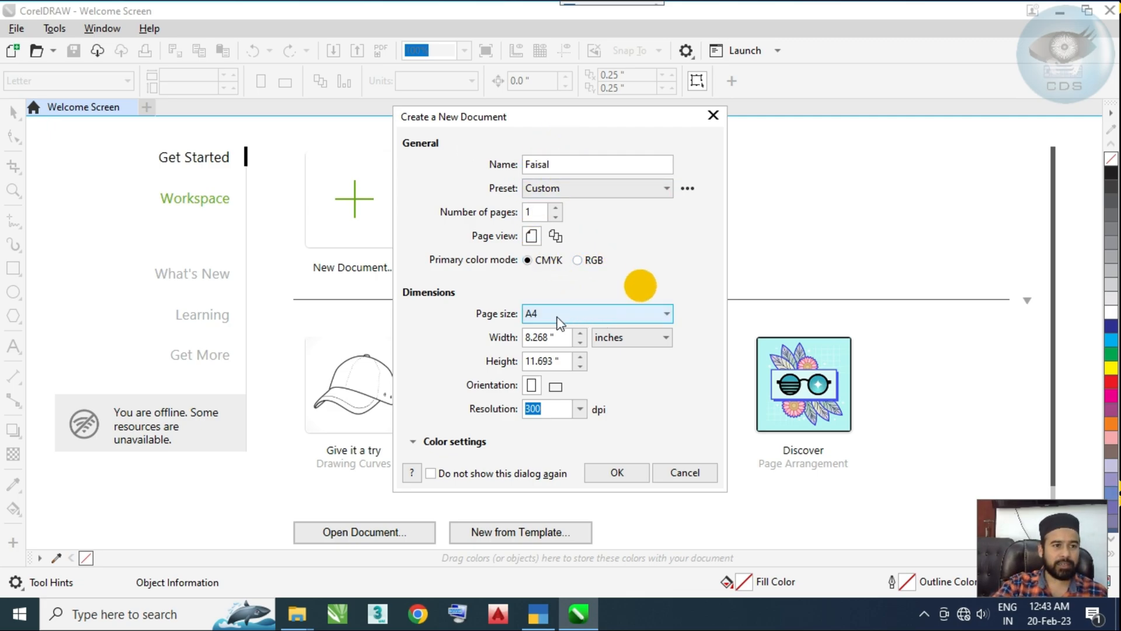
Step: Check the new document's width and page size options, keeping A4, and set the primary color mode to CMYK
click(554, 339)
double_click(554, 339)
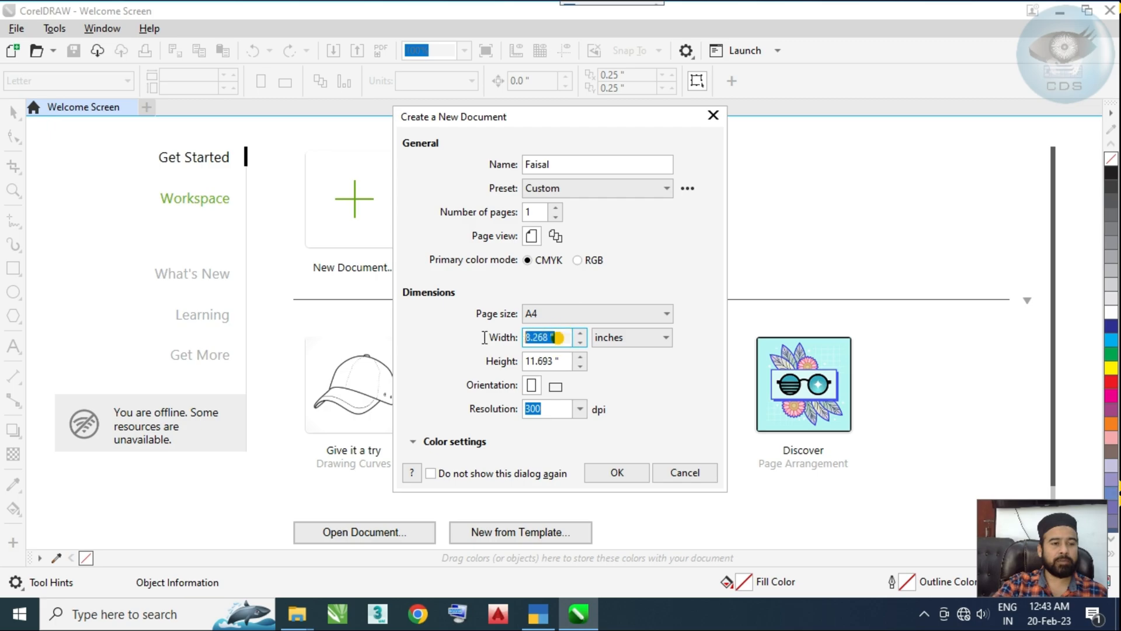
click(552, 318)
click(553, 322)
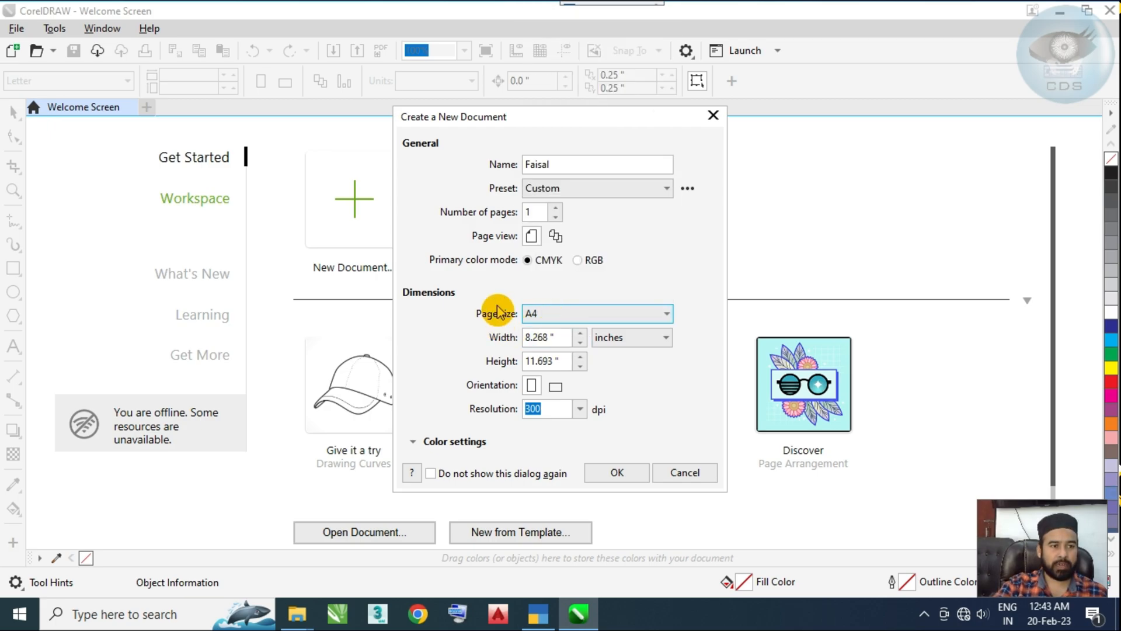
click(591, 264)
click(541, 267)
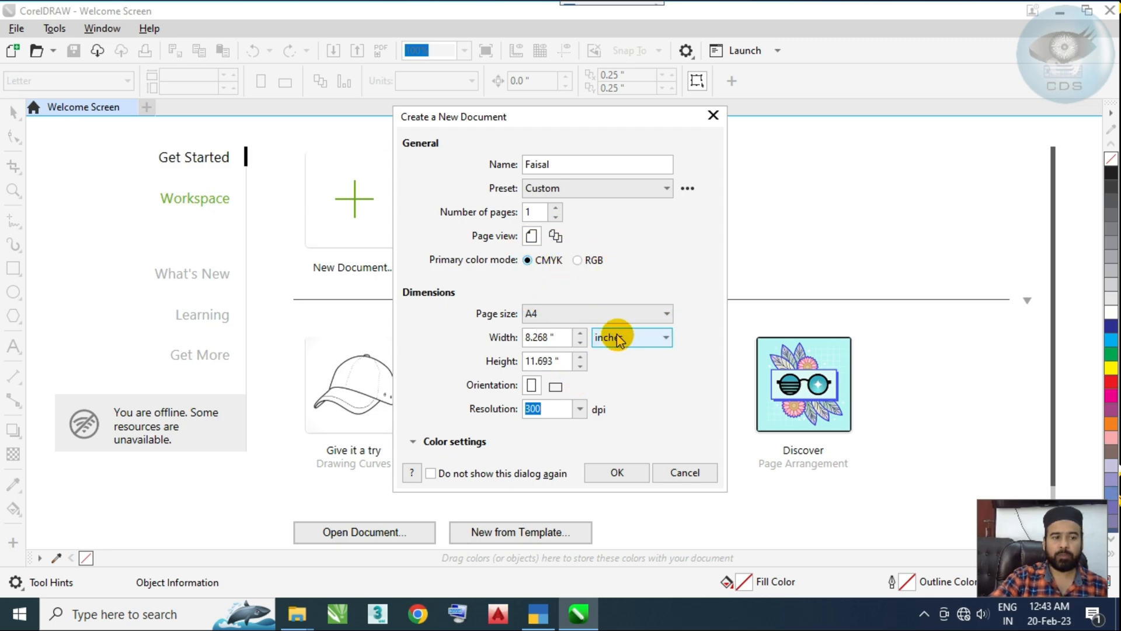
Step: Set the new document's page size to A3
click(564, 315)
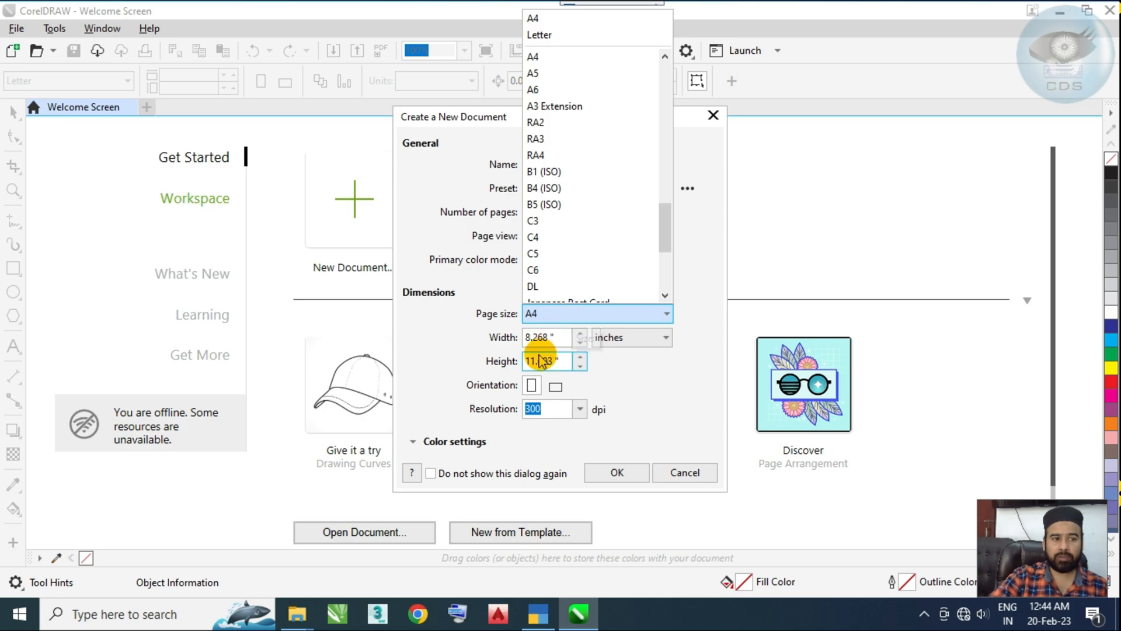
click(540, 348)
click(546, 317)
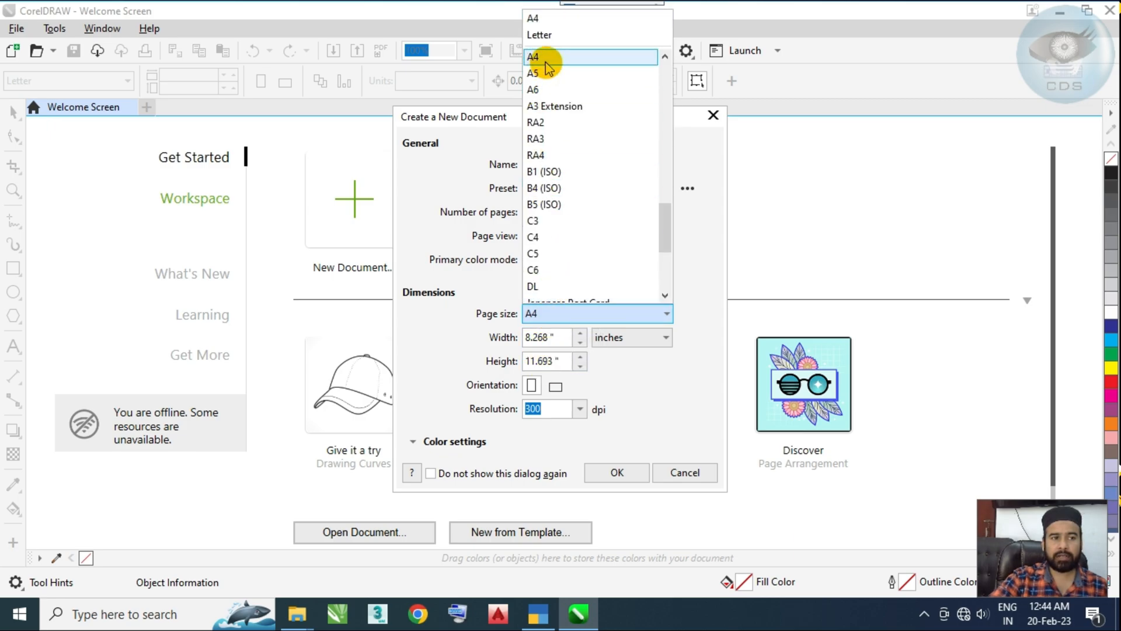
scroll(552, 88, up, 1)
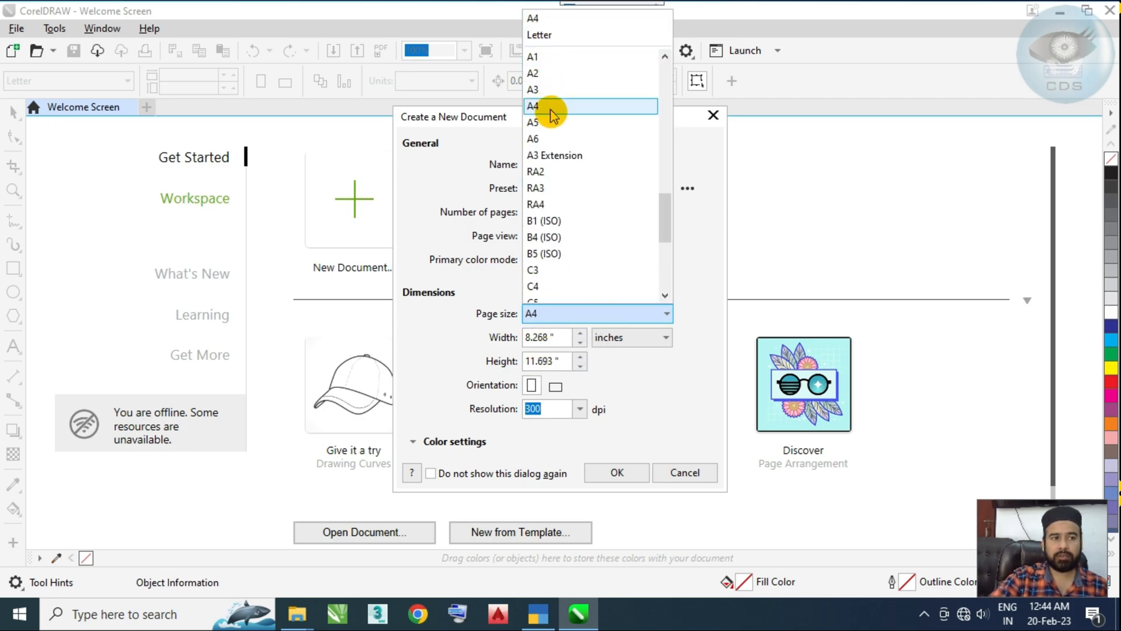
click(552, 90)
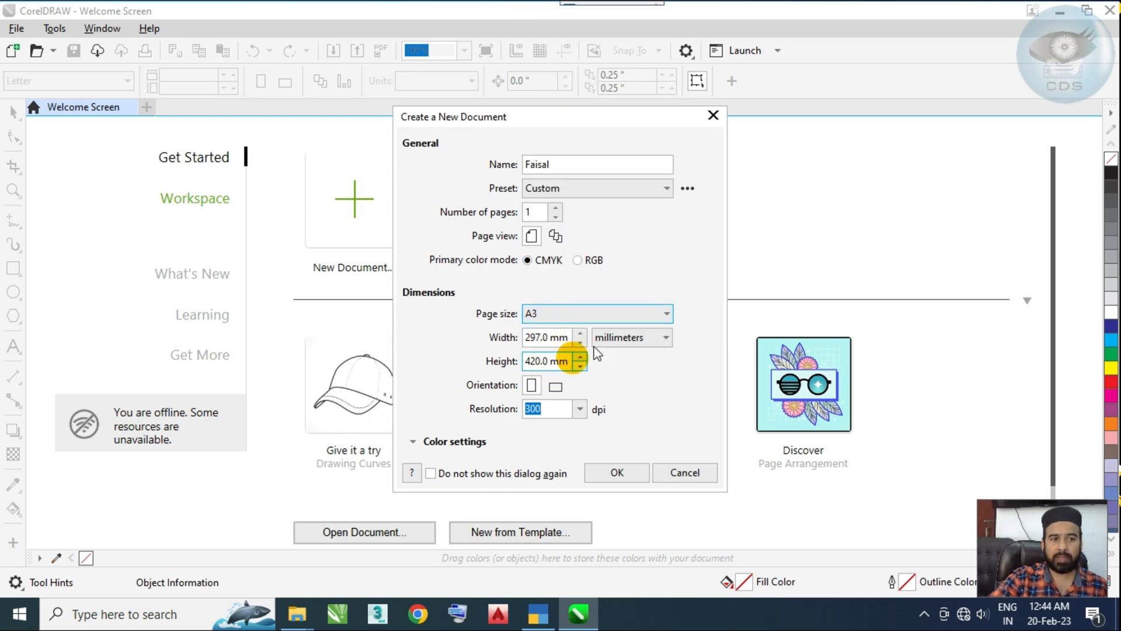
Step: Set the unit of the new document's page dimensions to inches
click(615, 337)
click(620, 355)
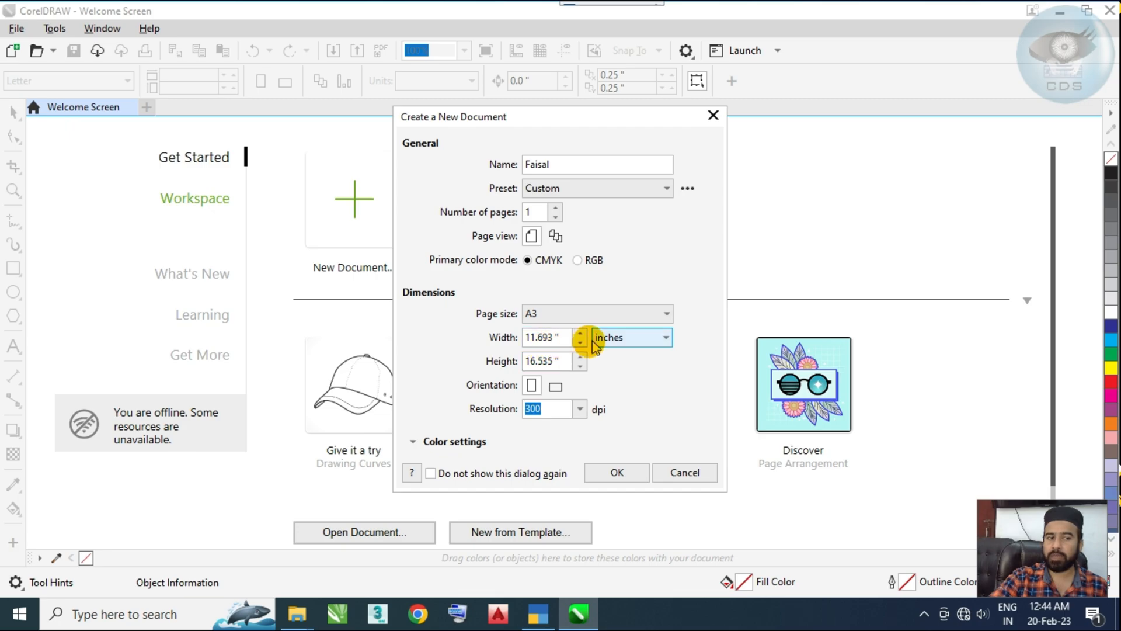
click(612, 342)
click(615, 343)
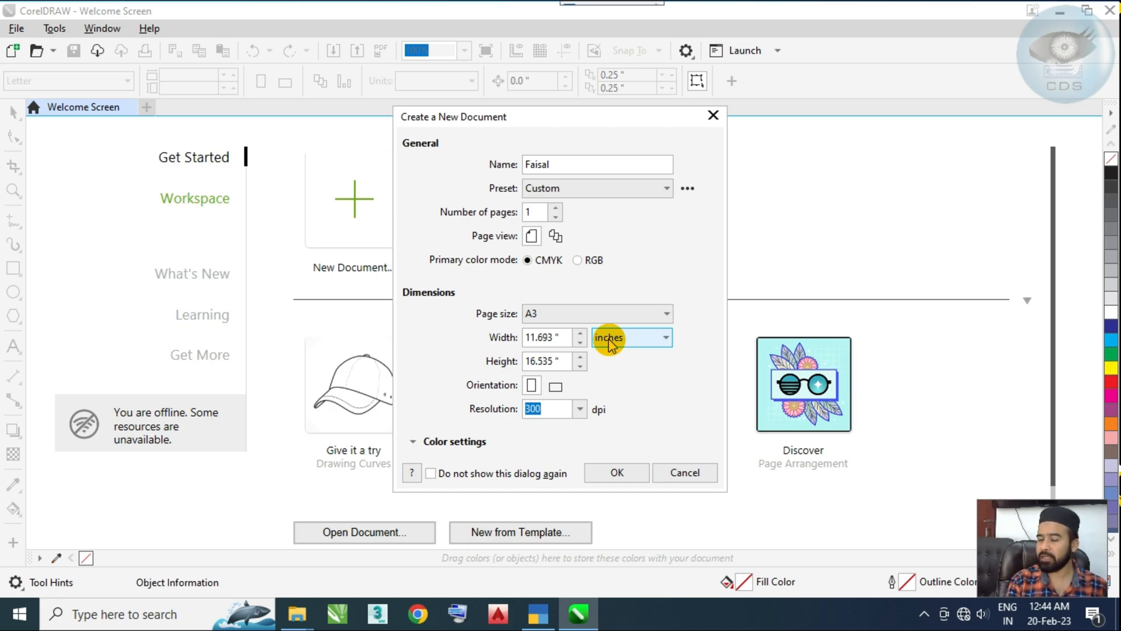
click(646, 333)
click(647, 344)
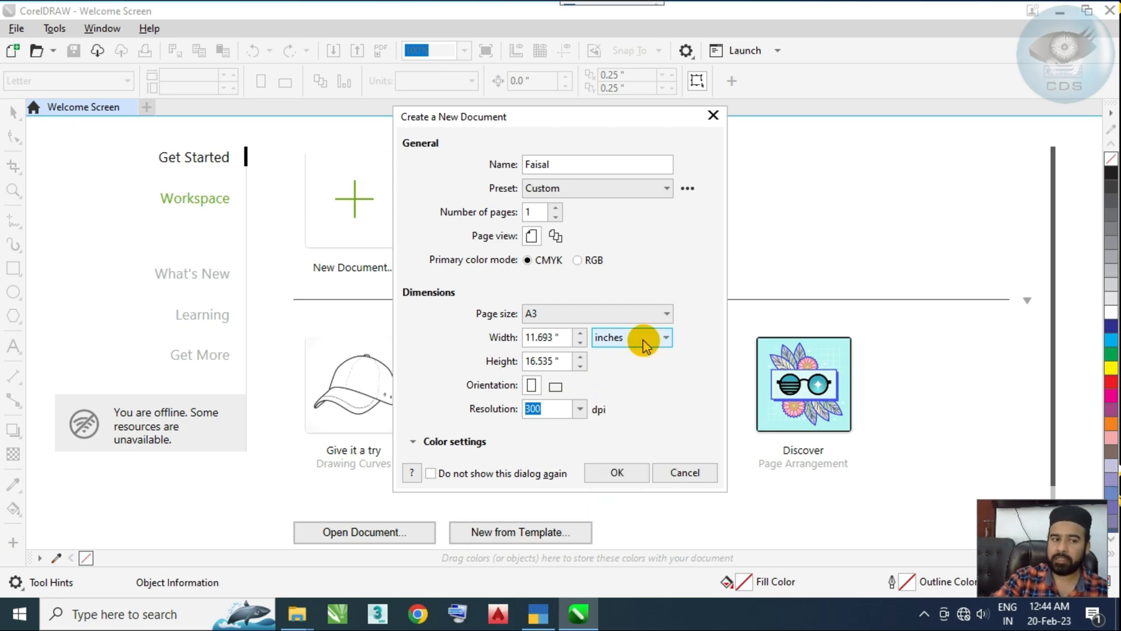
Step: Compare the landscape and portrait orientations for the new page, ending on portrait
click(555, 388)
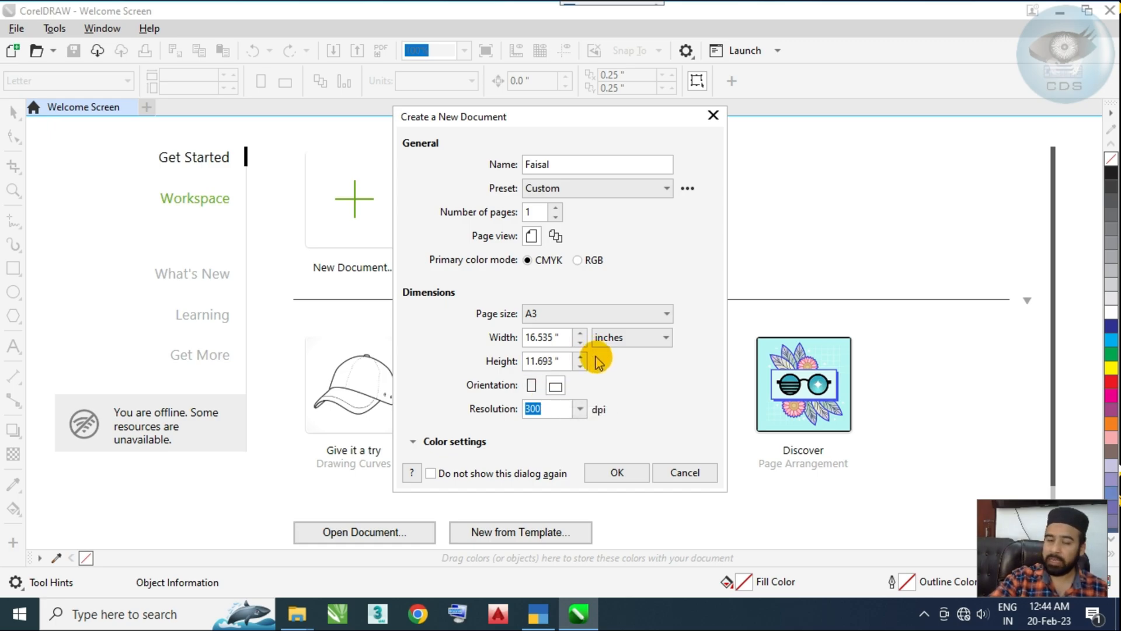
click(532, 387)
click(557, 387)
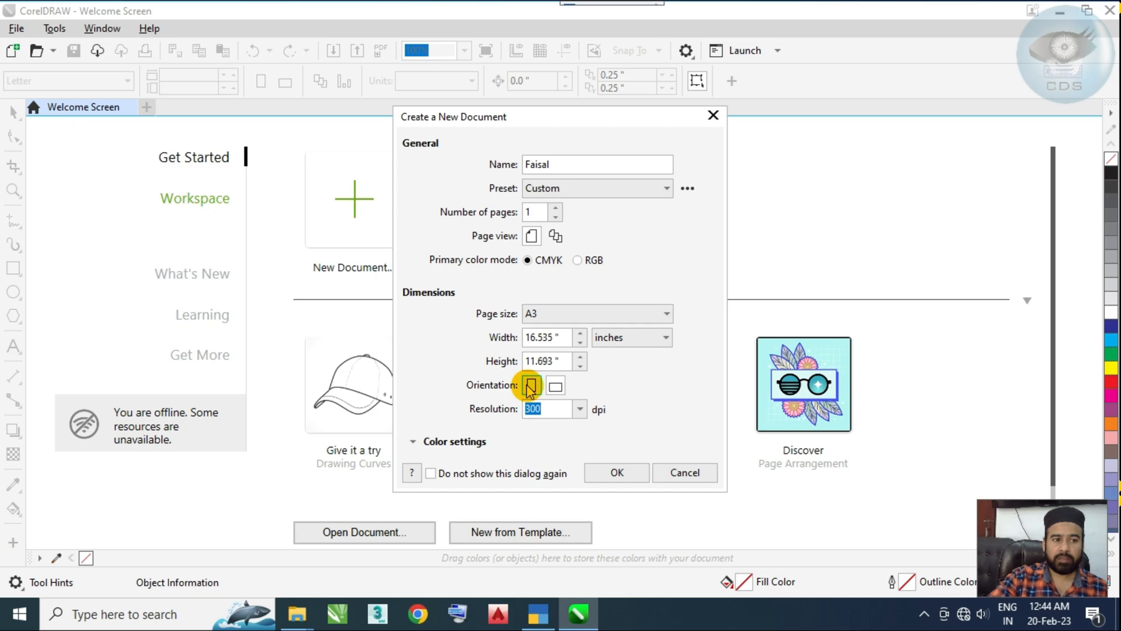
click(536, 386)
click(558, 386)
click(531, 386)
click(554, 386)
click(530, 386)
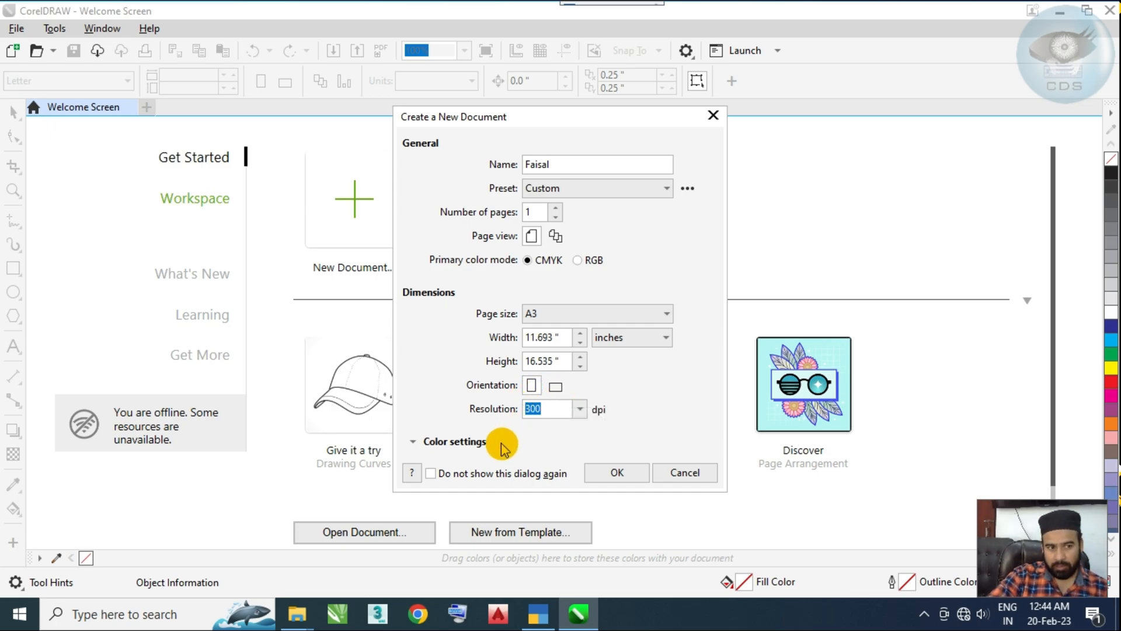
Step: Create the document with a resolution of 300 dpi
double_click(544, 408)
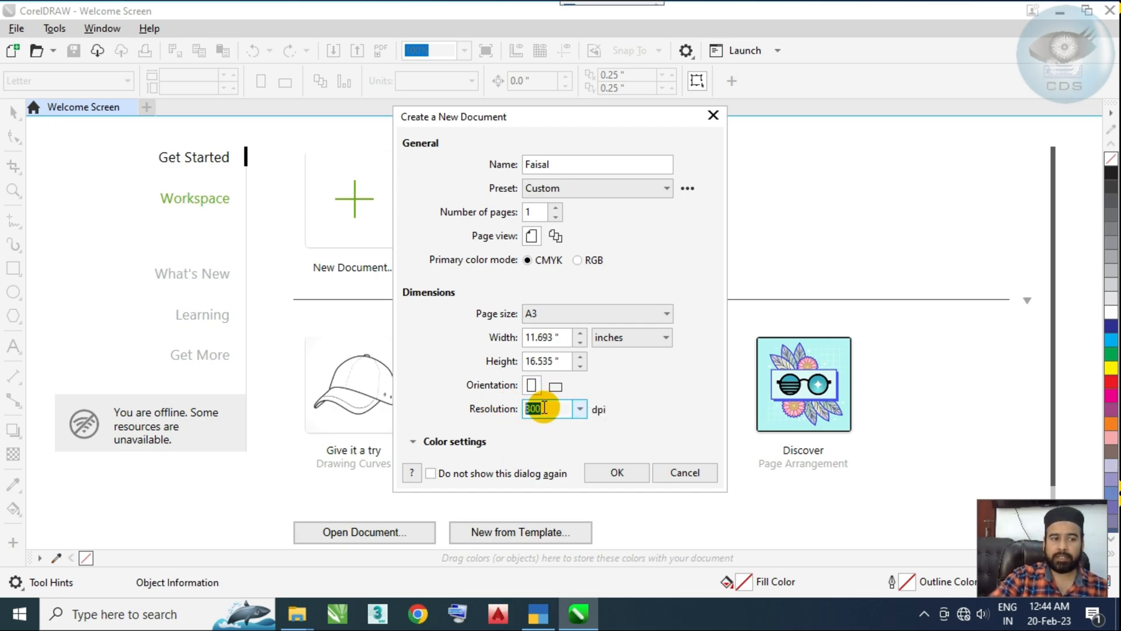
click(614, 471)
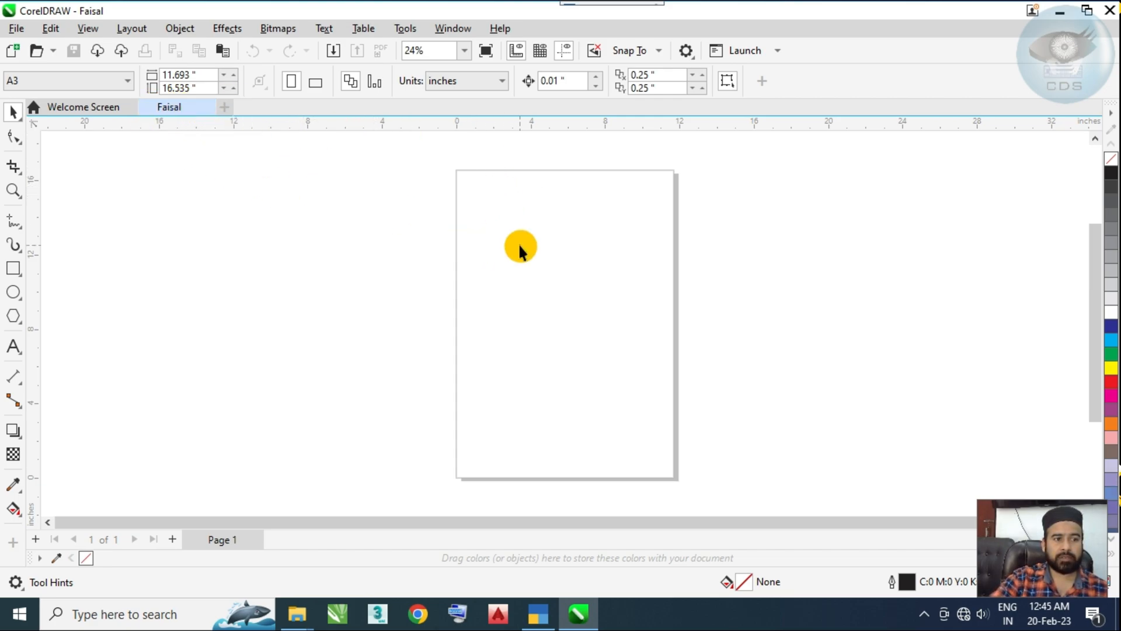
drag(577, 309, 724, 497)
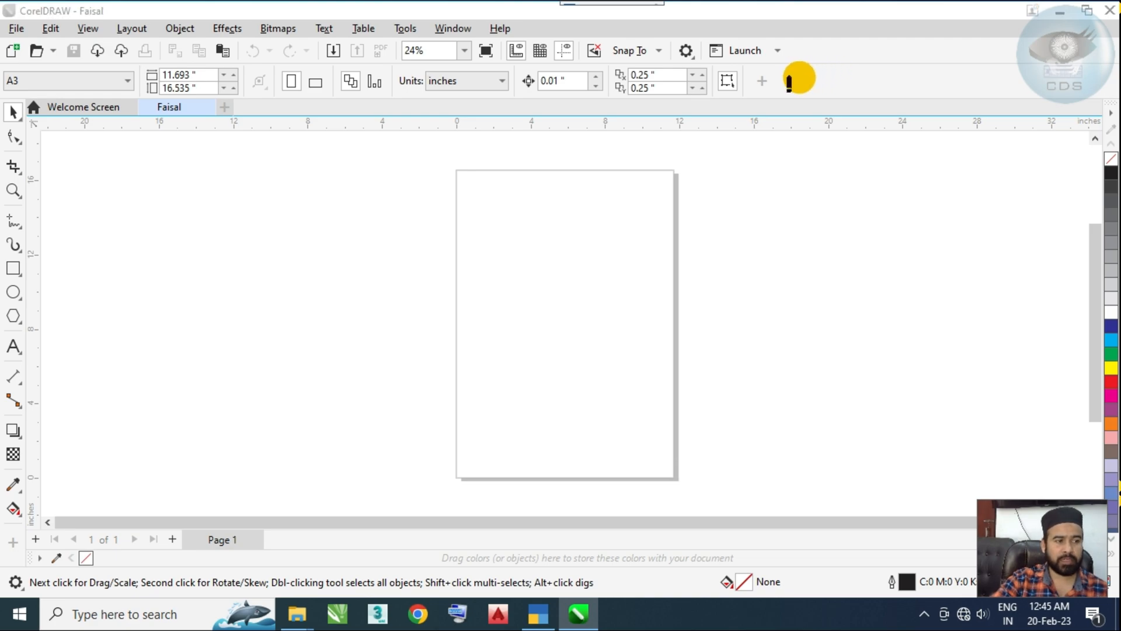
mouse_move(3, 63)
mouse_down()
mouse_move(603, 63)
mouse_move(757, 51)
mouse_move(807, 70)
mouse_move(750, 109)
mouse_move(363, 125)
mouse_move(10, 117)
mouse_up()
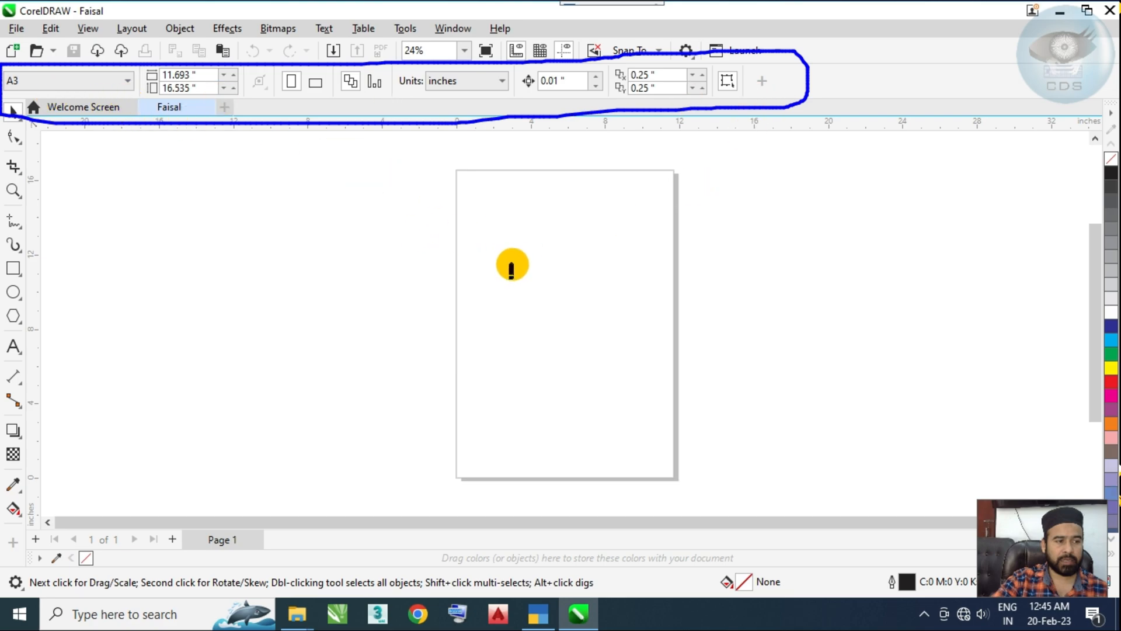
mouse_move(375, 253)
mouse_down()
mouse_move(292, 305)
mouse_move(394, 337)
mouse_move(366, 248)
mouse_move(514, 258)
mouse_move(539, 99)
mouse_up()
mouse_move(626, 291)
mouse_down()
mouse_move(794, 286)
mouse_move(781, 409)
mouse_move(620, 417)
mouse_move(632, 301)
mouse_move(764, 313)
mouse_move(745, 146)
mouse_move(662, 100)
mouse_up()
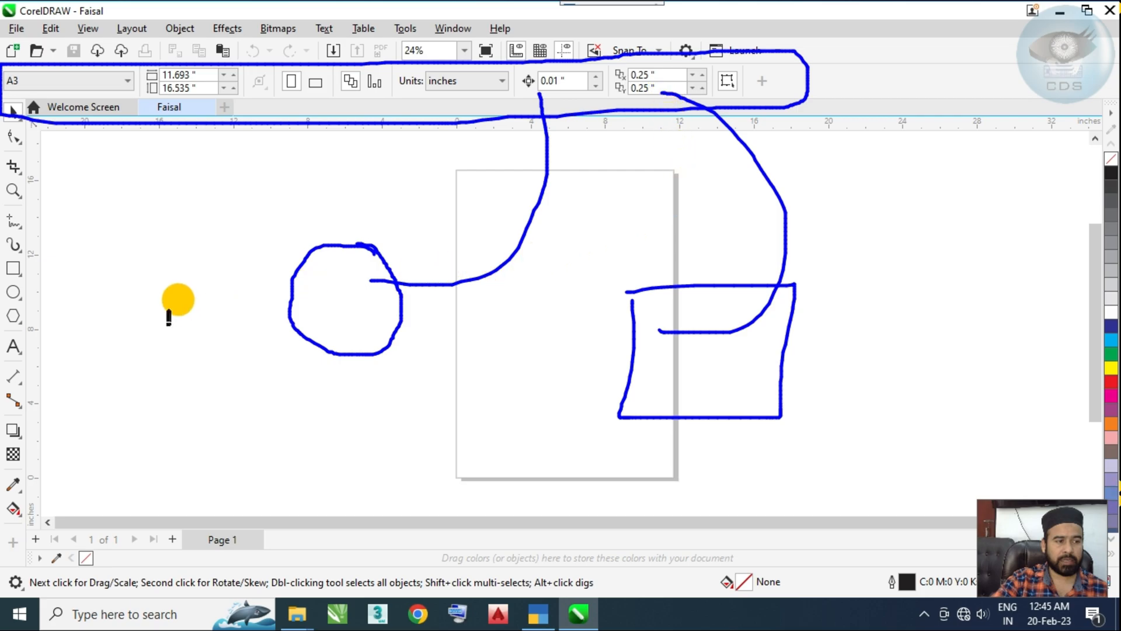
mouse_move(81, 408)
mouse_down()
mouse_move(114, 364)
mouse_move(143, 401)
mouse_up()
mouse_move(82, 378)
mouse_down()
mouse_move(153, 384)
mouse_move(250, 100)
mouse_move(296, 76)
mouse_move(306, 116)
mouse_up()
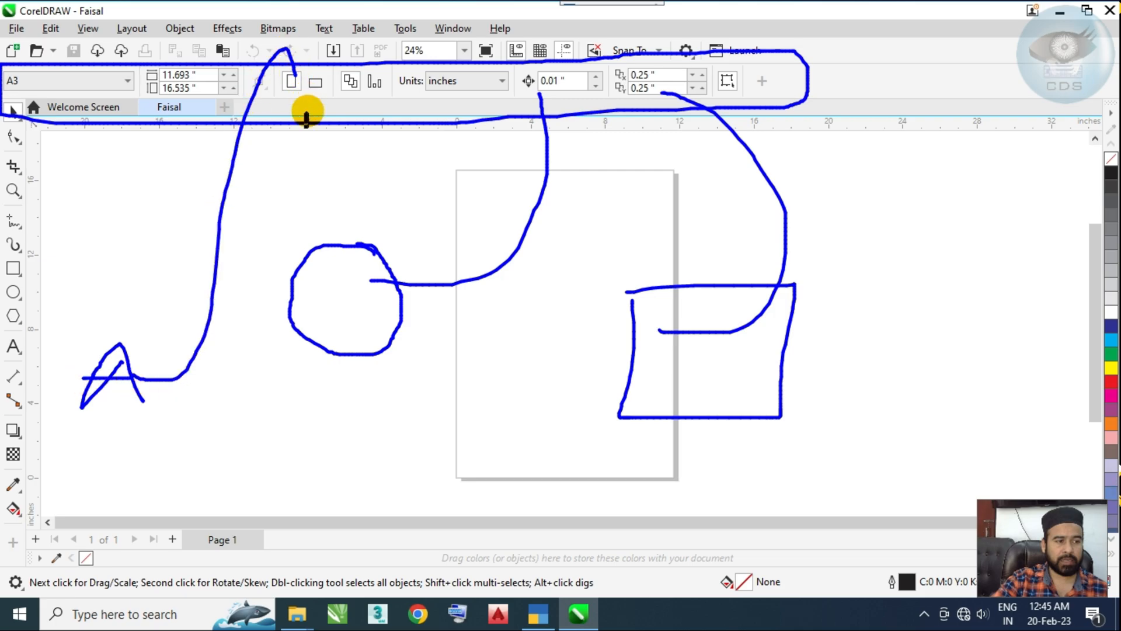
key(Escape)
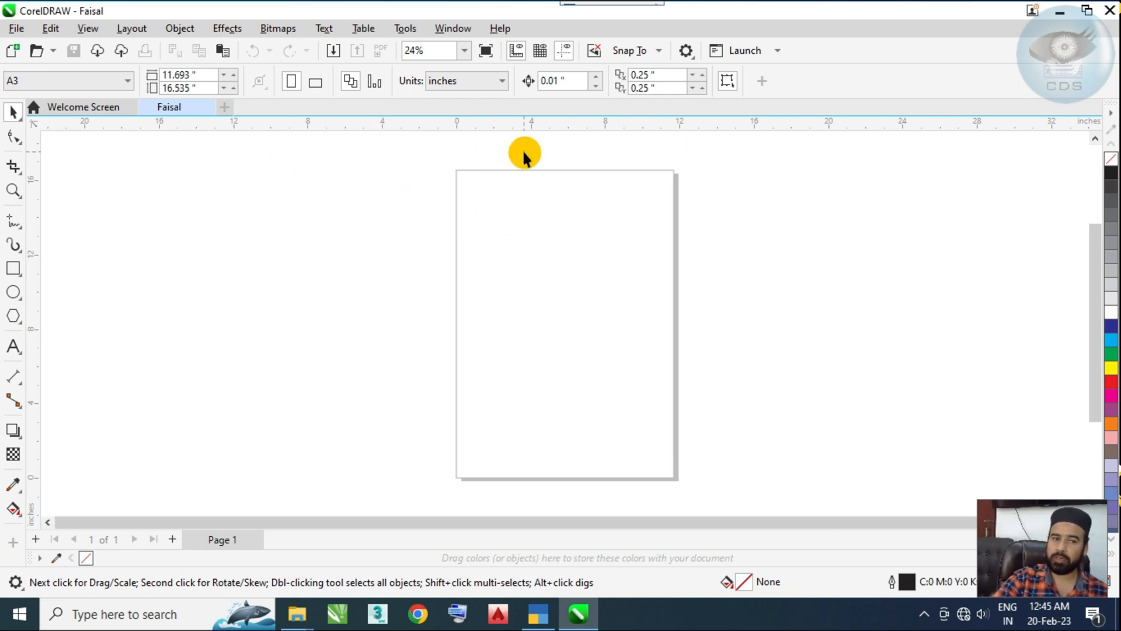
Step: Draw a rectangle about 7.2 by 8.8 inches beside the page and move it onto the page
click(13, 269)
drag(279, 201, 414, 365)
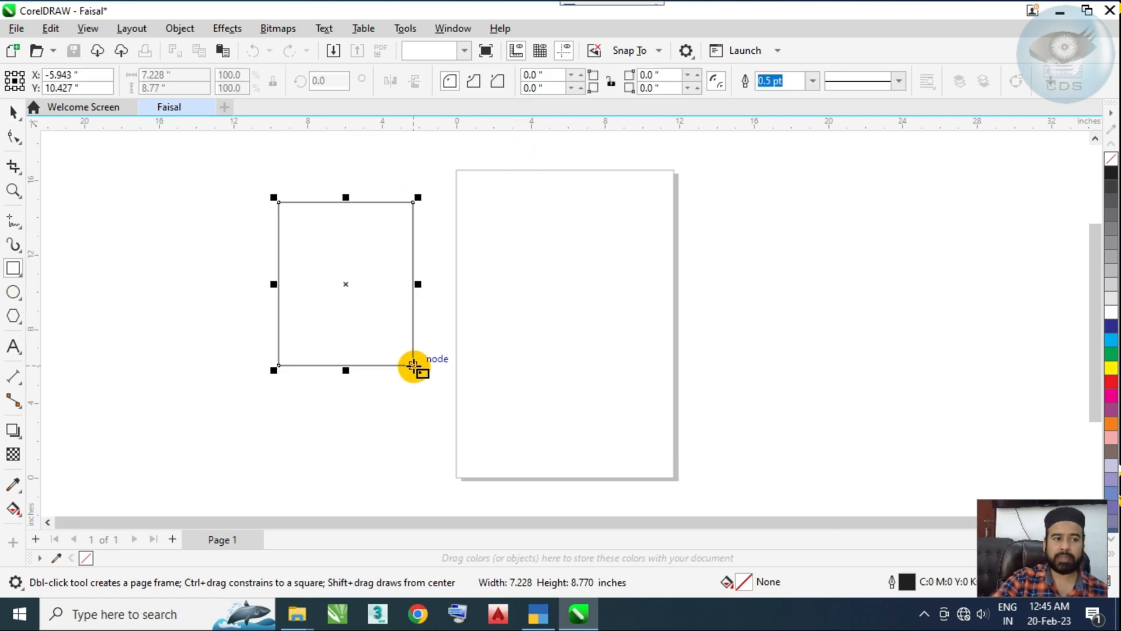
click(9, 117)
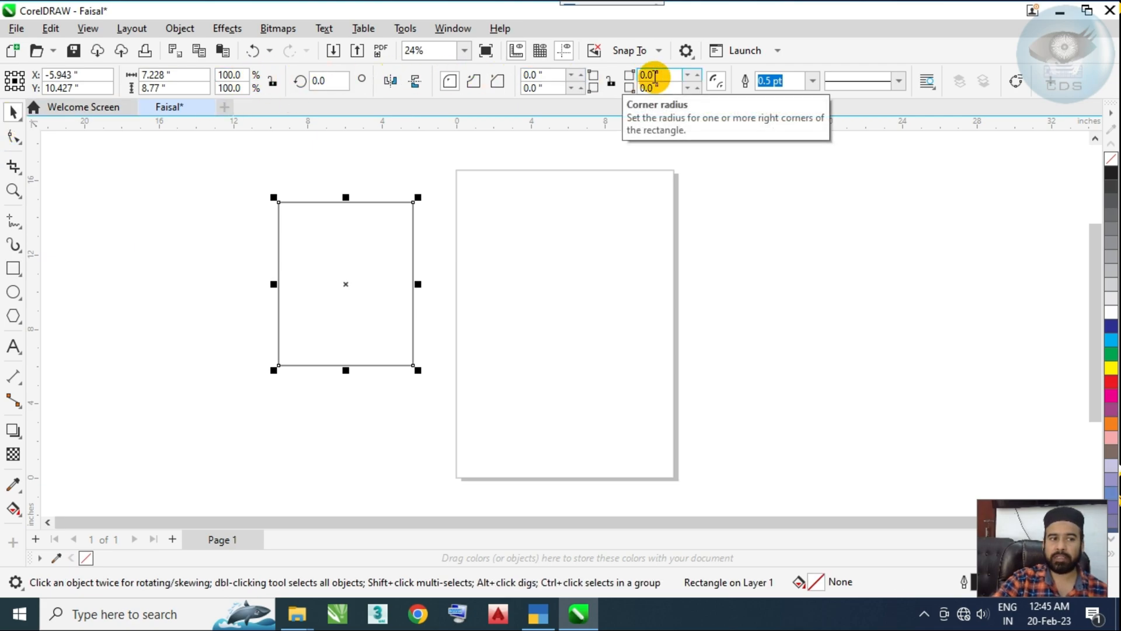
drag(360, 272, 580, 312)
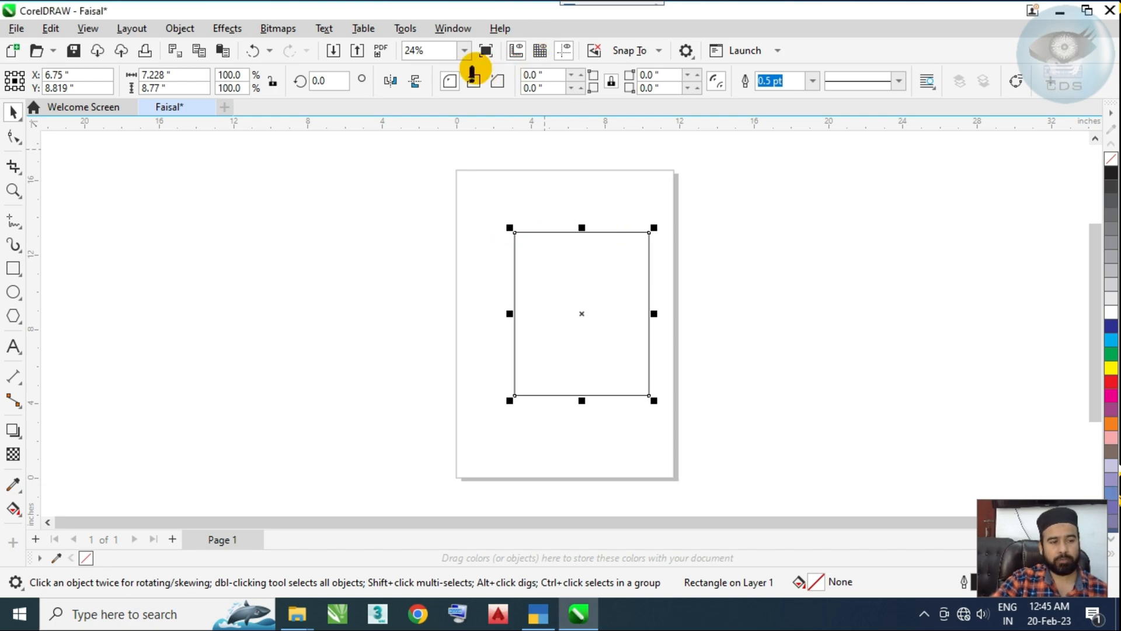
mouse_move(566, 71)
mouse_down()
mouse_move(712, 67)
mouse_move(722, 85)
mouse_move(678, 111)
mouse_move(512, 111)
mouse_move(509, 76)
mouse_up()
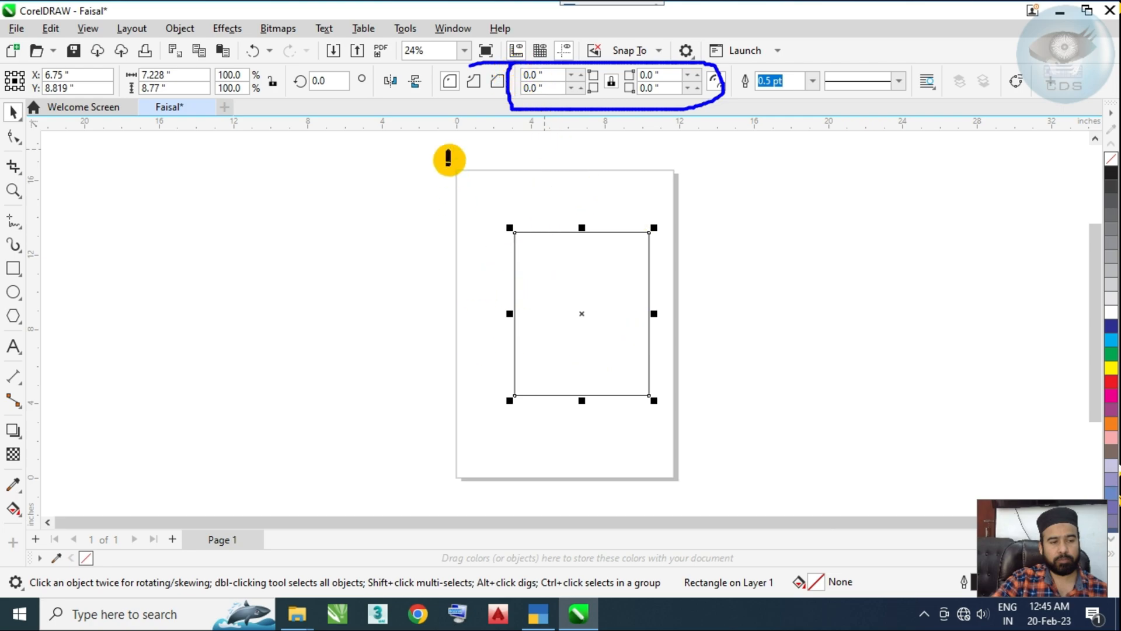
mouse_move(462, 76)
mouse_down()
mouse_move(510, 70)
mouse_move(507, 103)
mouse_move(432, 106)
mouse_move(435, 66)
mouse_up()
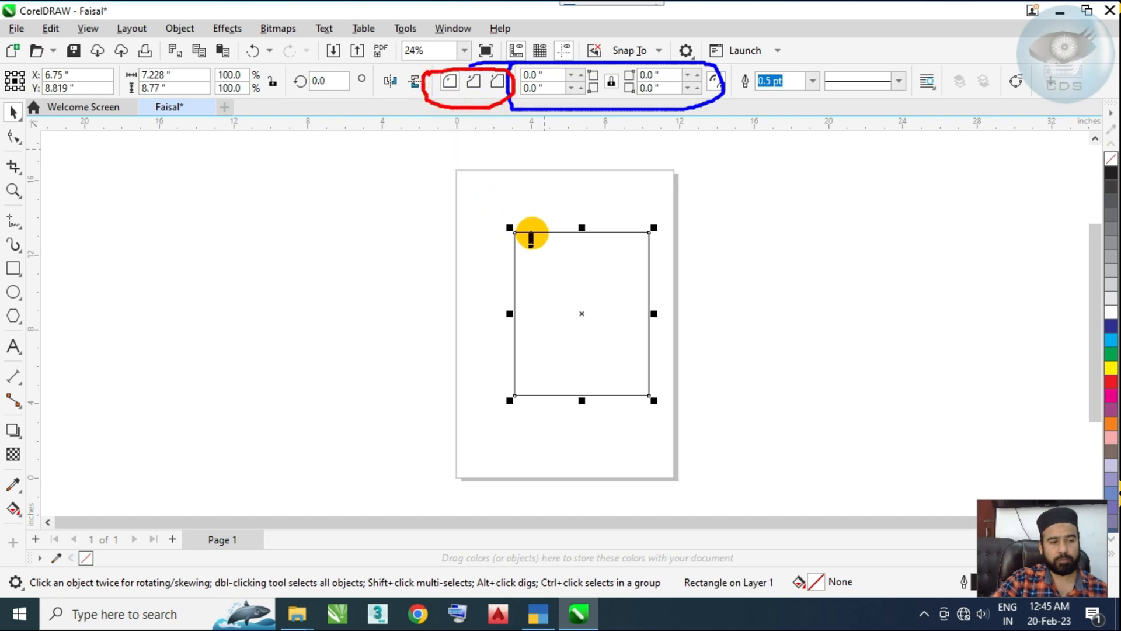
drag(535, 233, 521, 249)
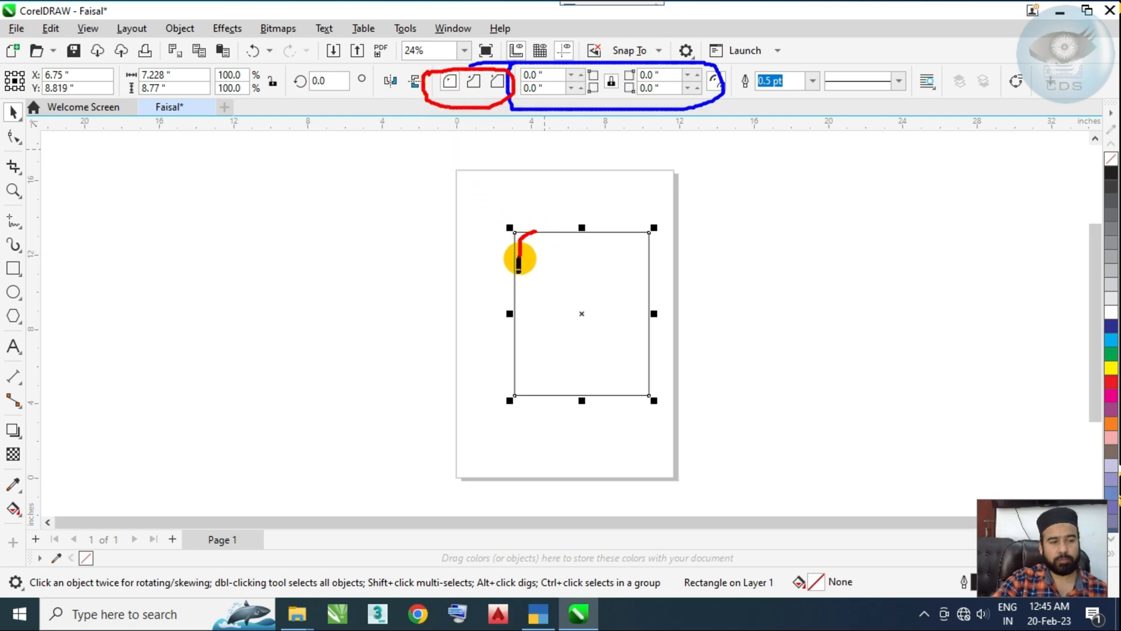
drag(625, 231, 650, 259)
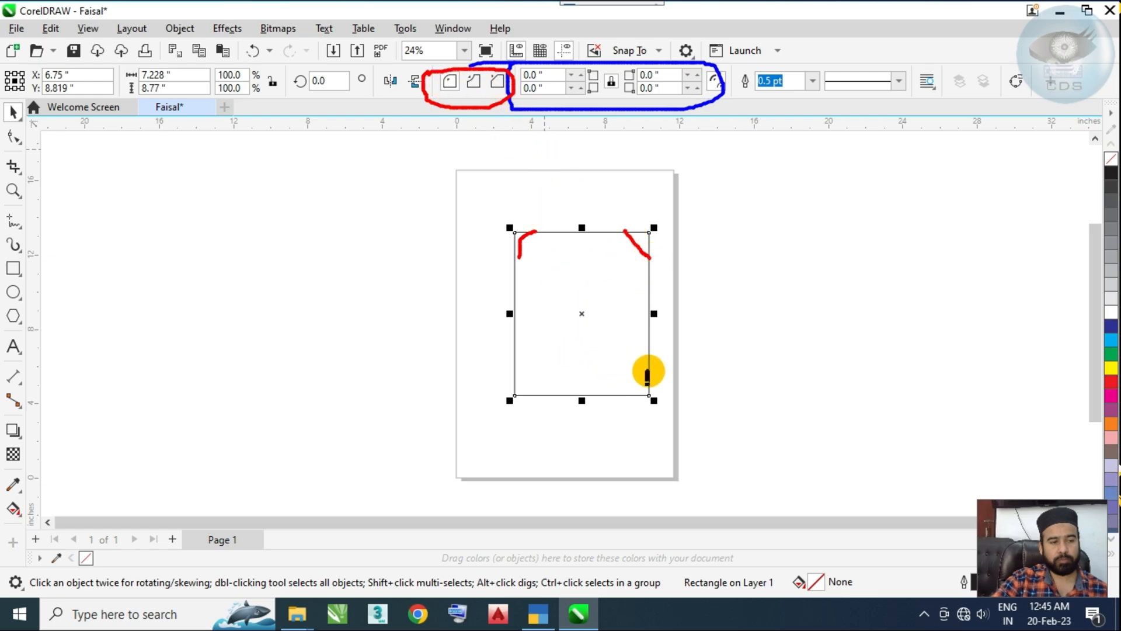
drag(625, 369, 615, 386)
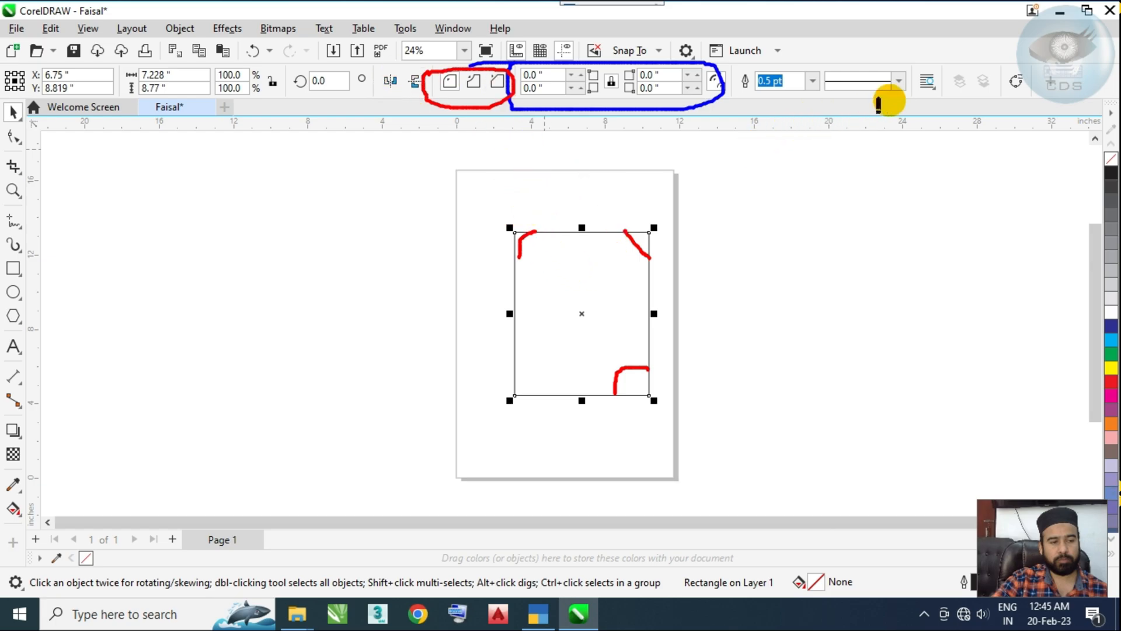
mouse_move(804, 114)
mouse_down()
mouse_move(781, 199)
mouse_move(725, 272)
mouse_move(689, 298)
mouse_move(655, 302)
mouse_up()
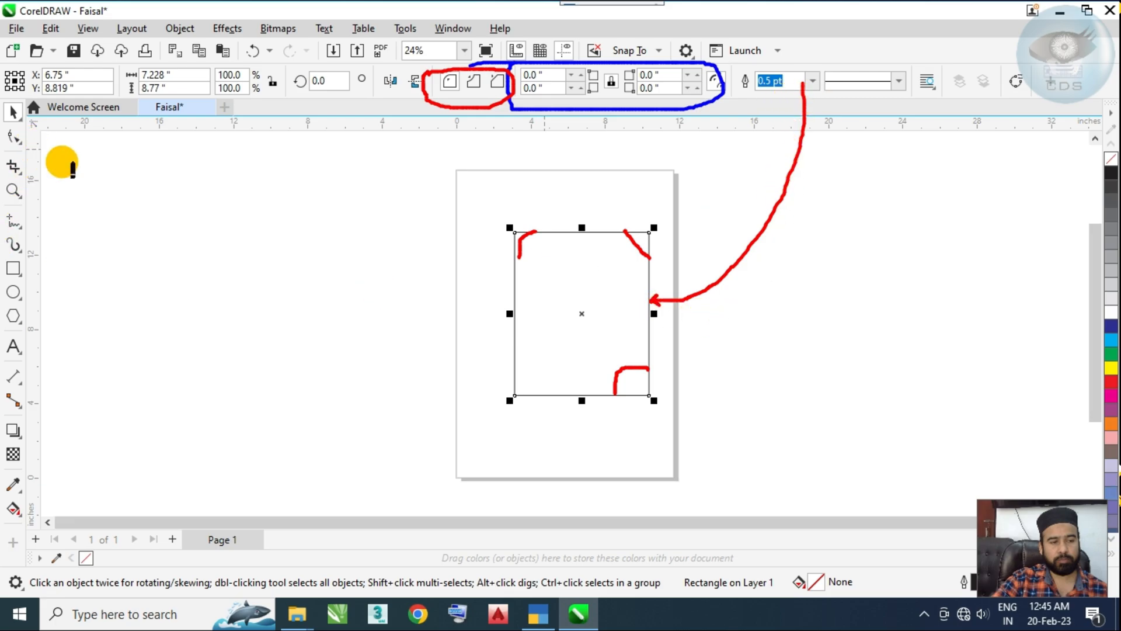
key(Escape)
Step: Move the rectangle to about X 4.7, Y 9.4 inches and set all its corner radii to 2 inches
drag(565, 286, 536, 281)
drag(531, 330, 524, 324)
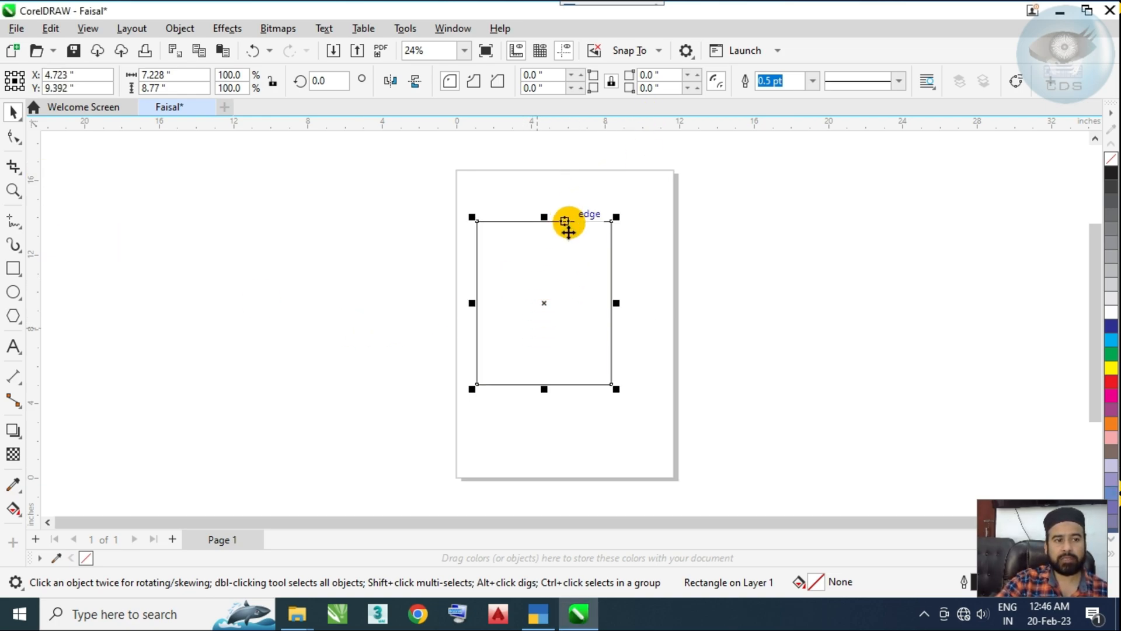
double_click(552, 77)
text(2)
key(Return)
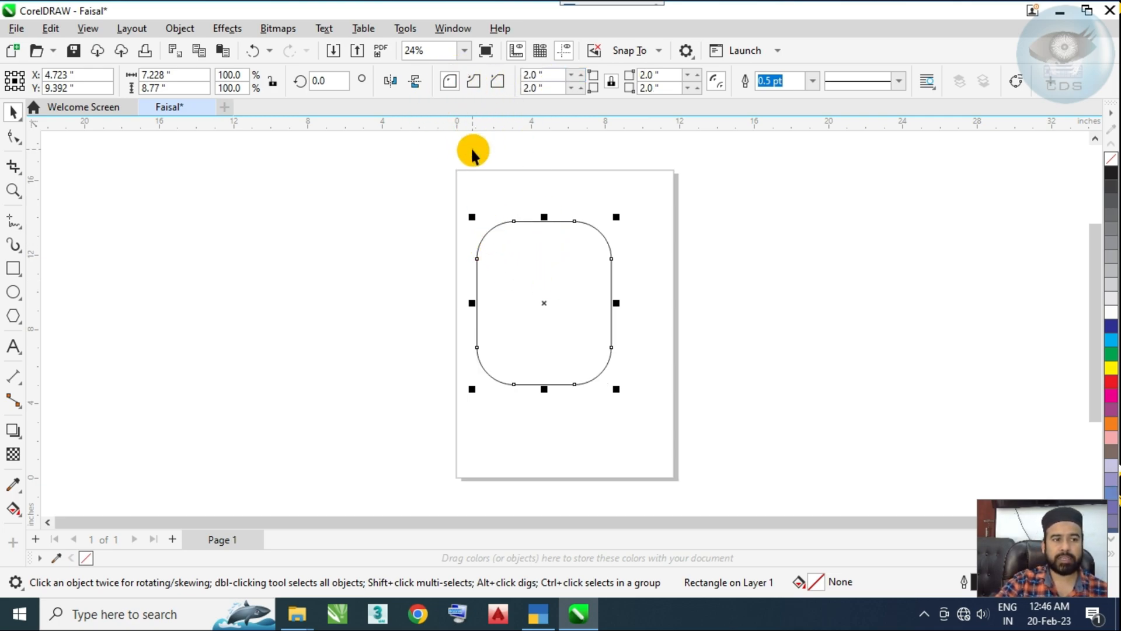
Step: Try the scalloped and chamfered corner styles on the rectangle, then return it to round corners
click(475, 83)
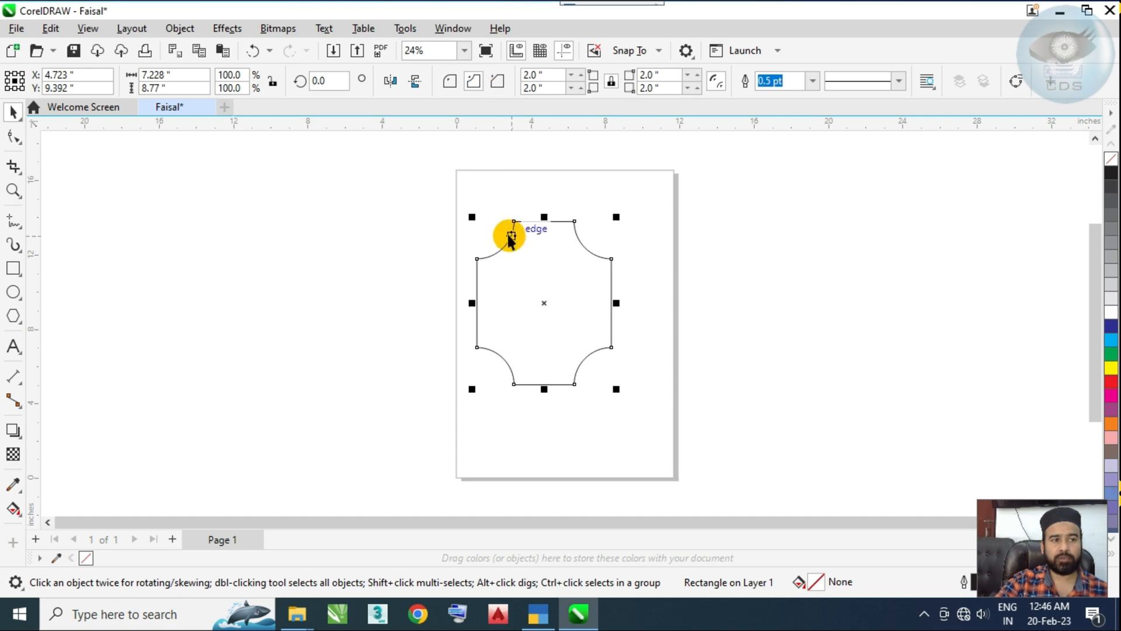
click(499, 85)
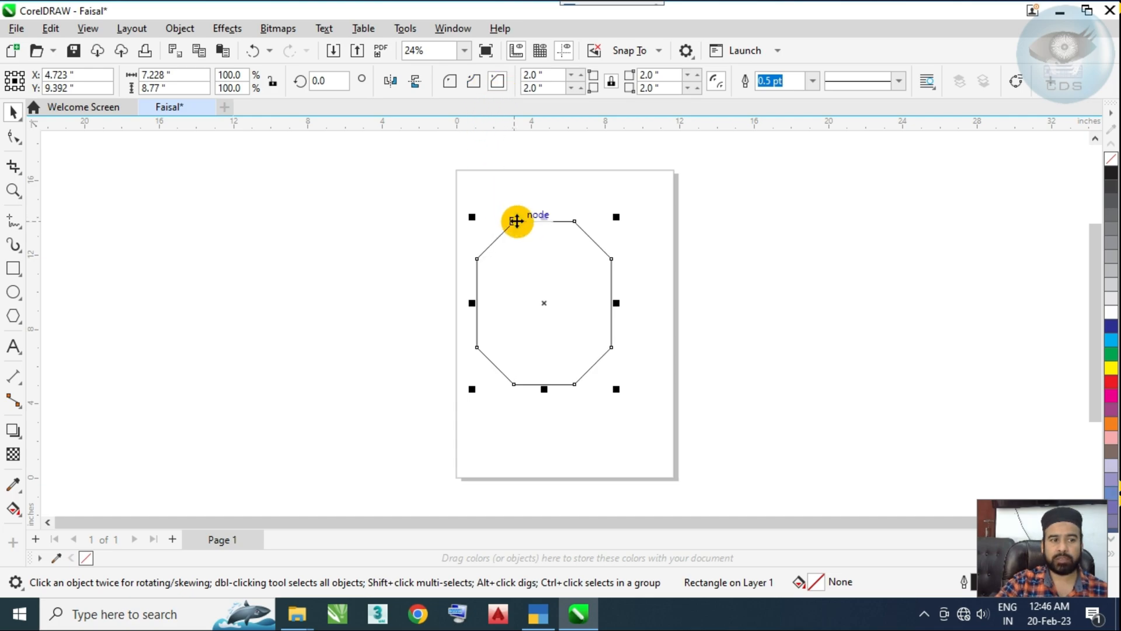
click(473, 82)
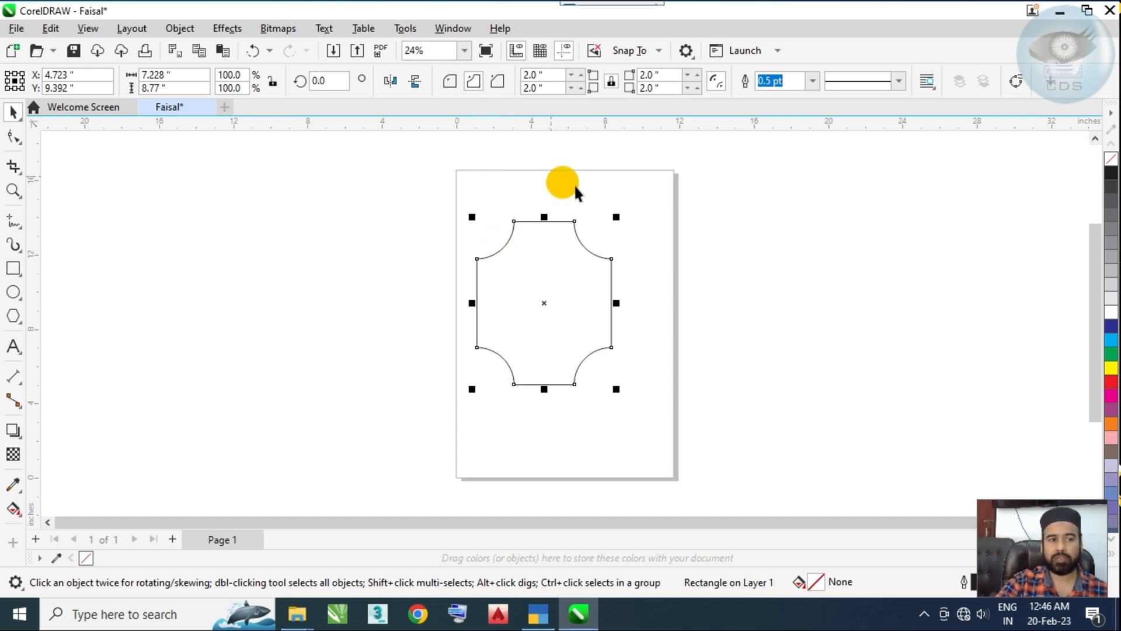
click(450, 80)
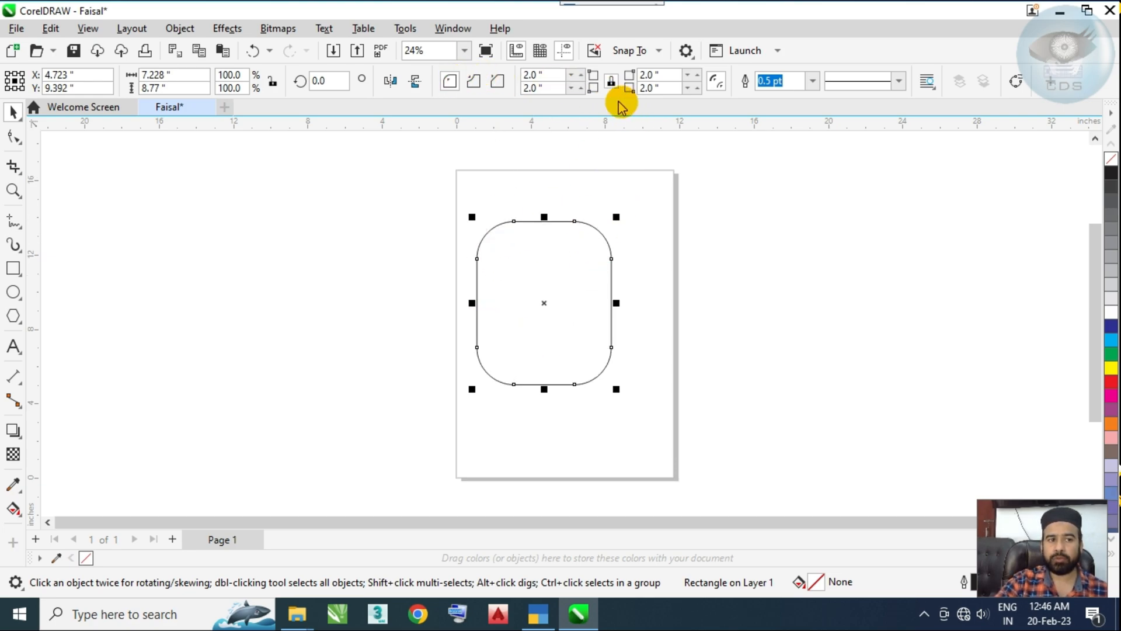
Step: Unlink the rectangle's corners, set its top-left and bottom-right radii to 0, and move it to about X 5.1 inches
click(612, 83)
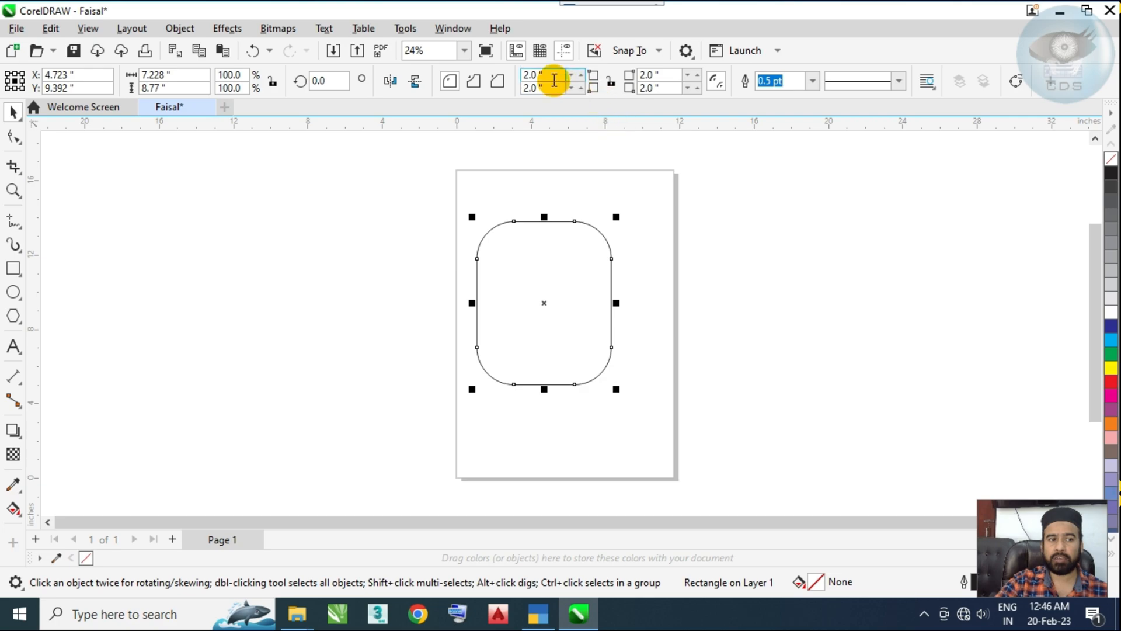
click(499, 81)
key(Return)
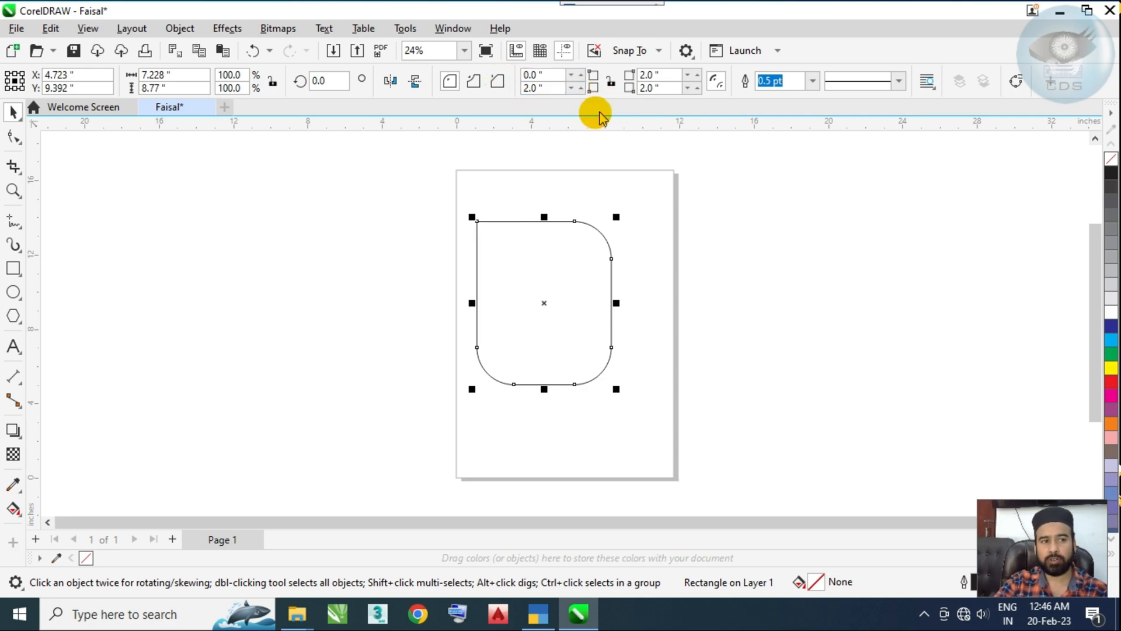
click(657, 87)
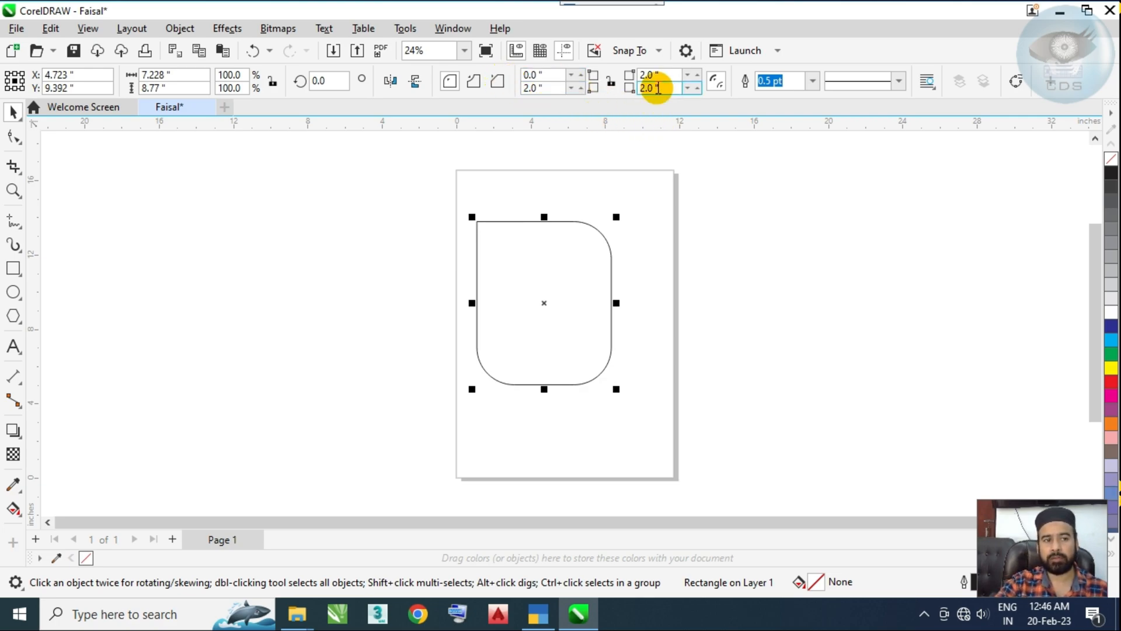
click(612, 92)
text(0)
key(Return)
drag(538, 271, 559, 276)
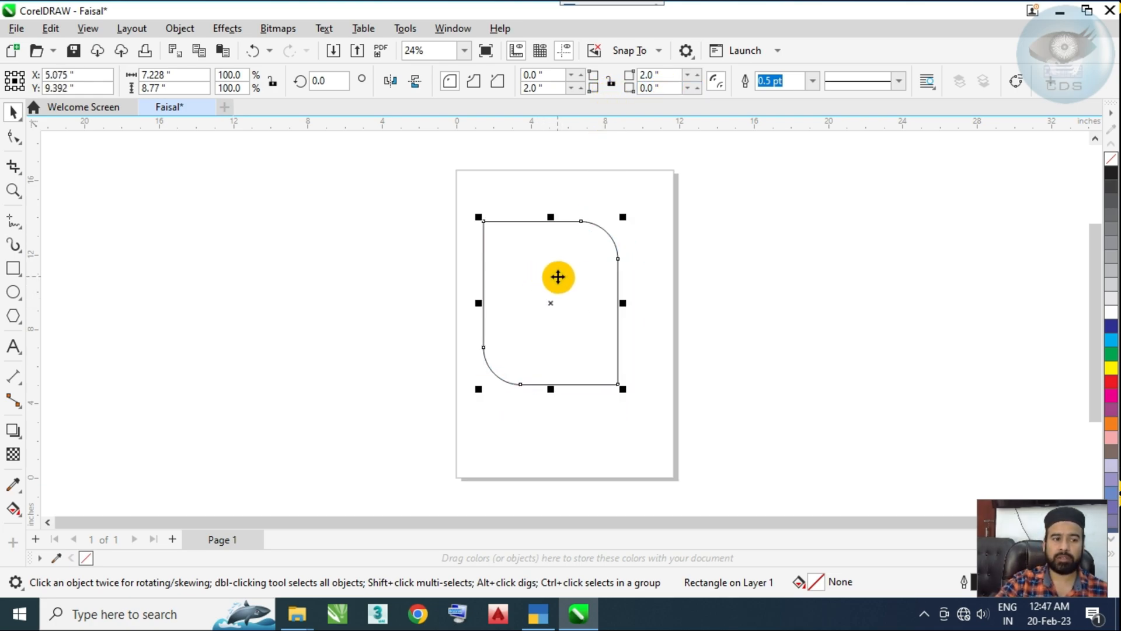
Step: Give the rectangle a yellow fill and an 8 pt cyan outline, and move it left of the page
click(770, 209)
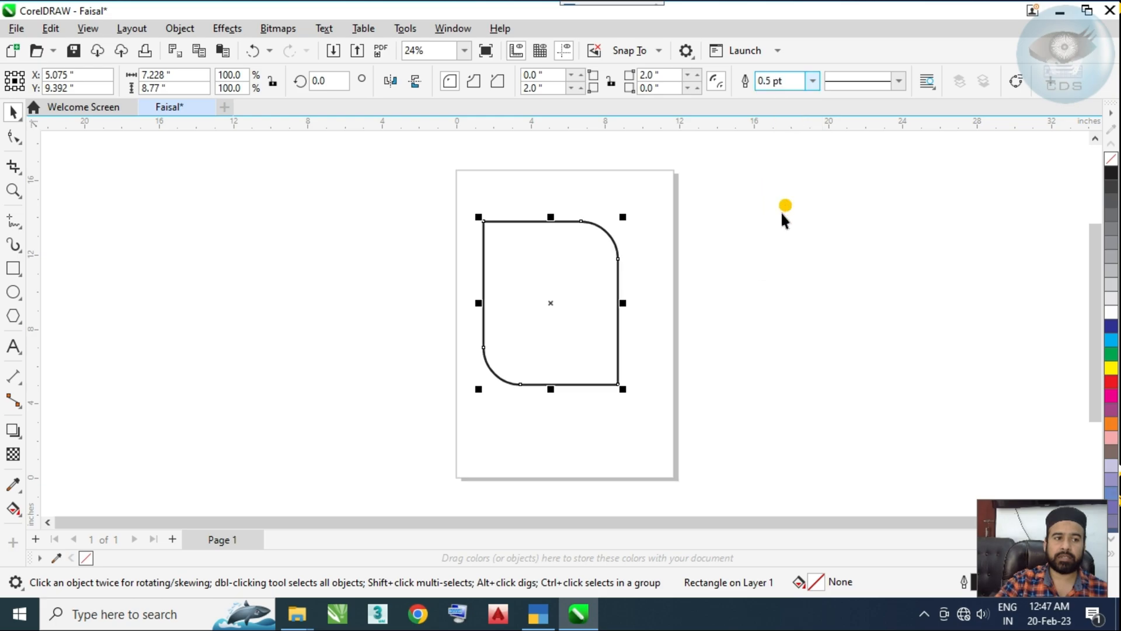
click(1112, 370)
right_click(1111, 386)
drag(549, 288, 803, 286)
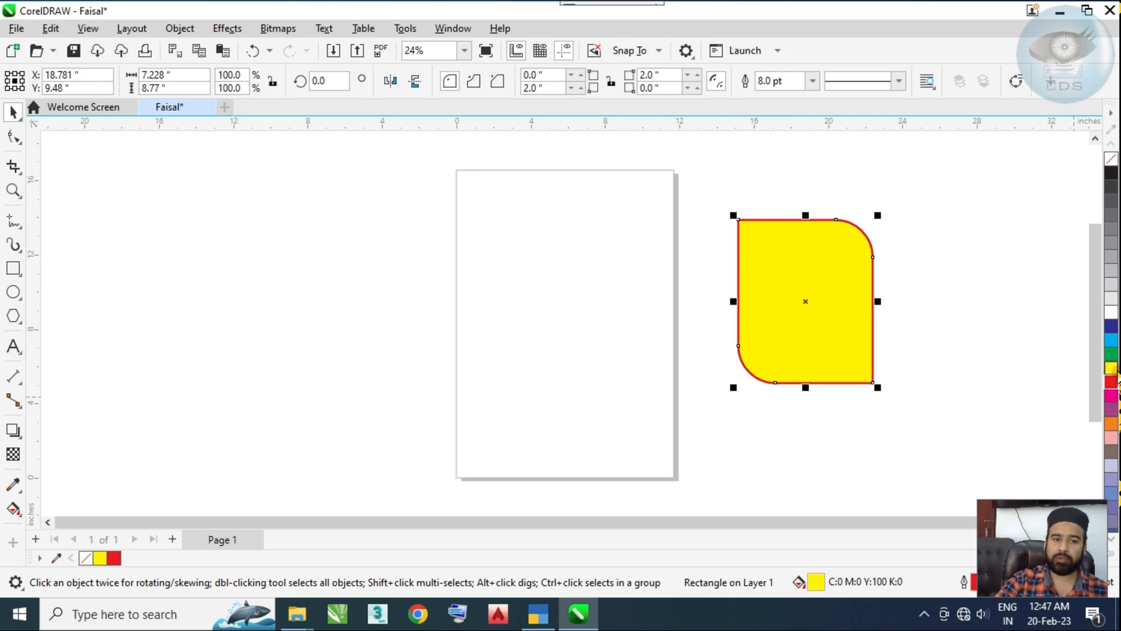
right_click(1114, 351)
drag(793, 287, 264, 285)
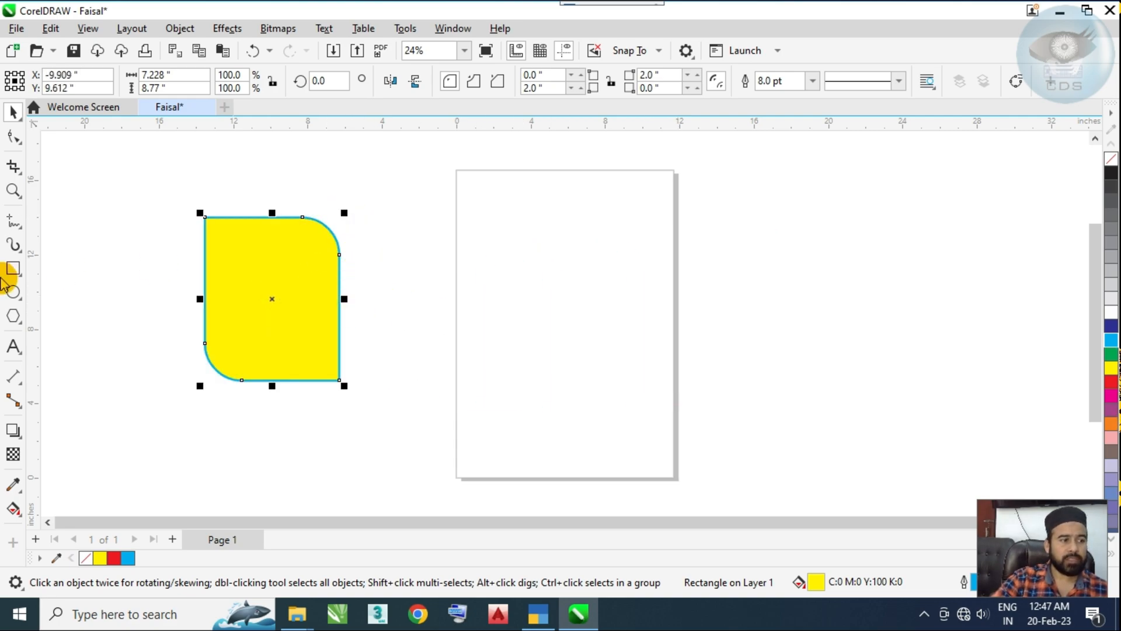
Step: Draw an ellipse about 8.7 by 8.4 inches, position it on the page and convert it to a pie
click(14, 292)
drag(512, 228, 678, 390)
key(space)
drag(597, 309, 562, 309)
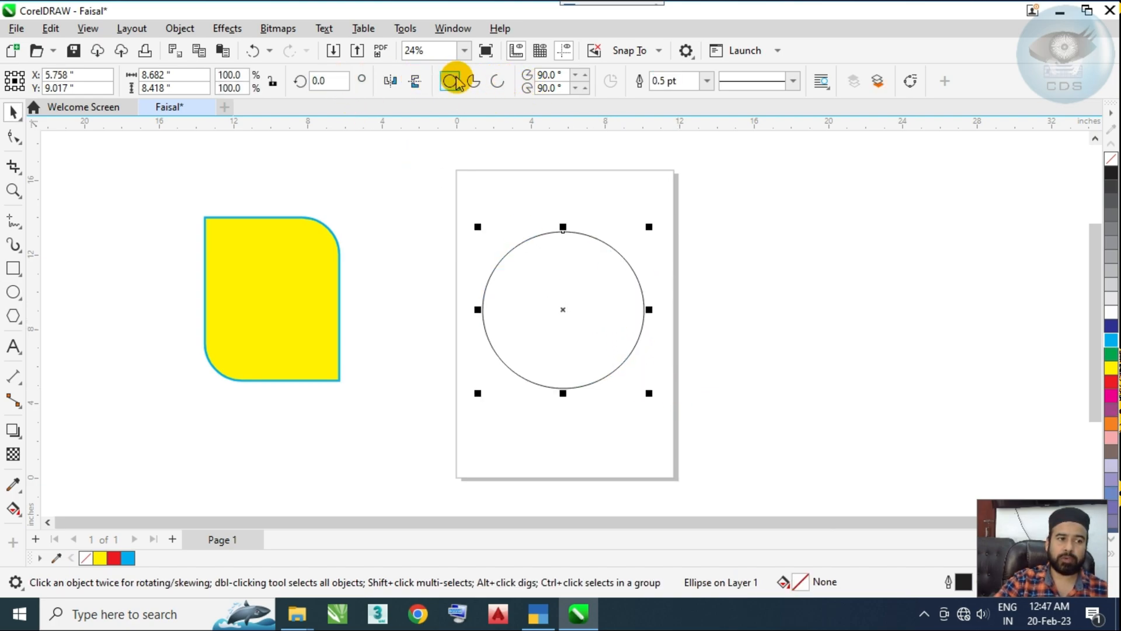
click(474, 83)
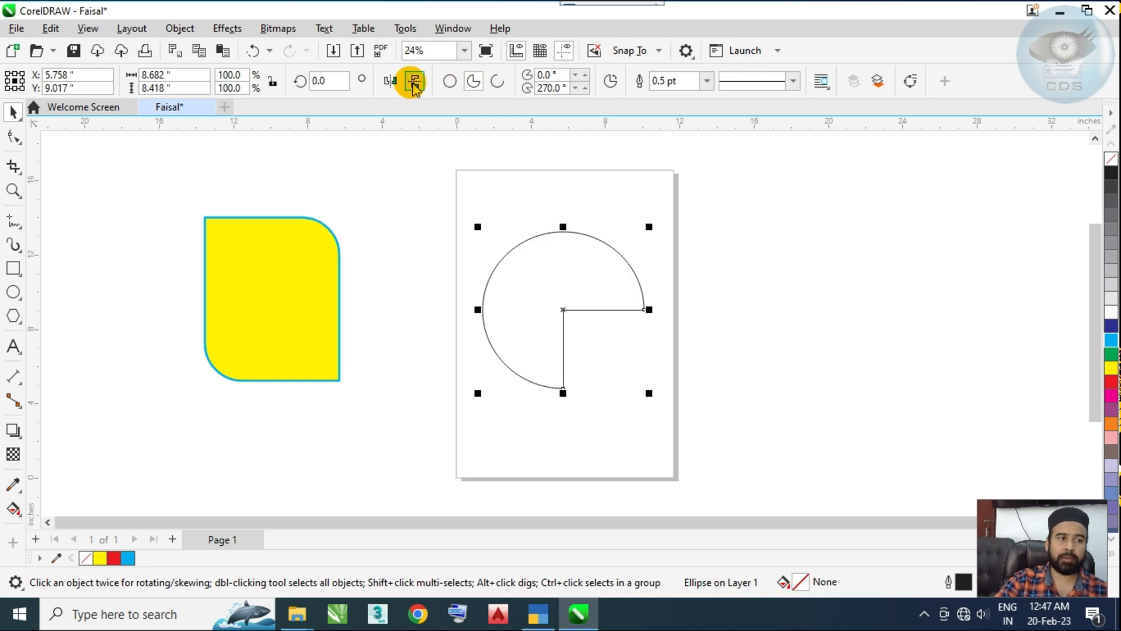
Step: Try horizontal and vertical mirroring on the yellow rectangle and on the pie shape, restoring each orientation
click(261, 278)
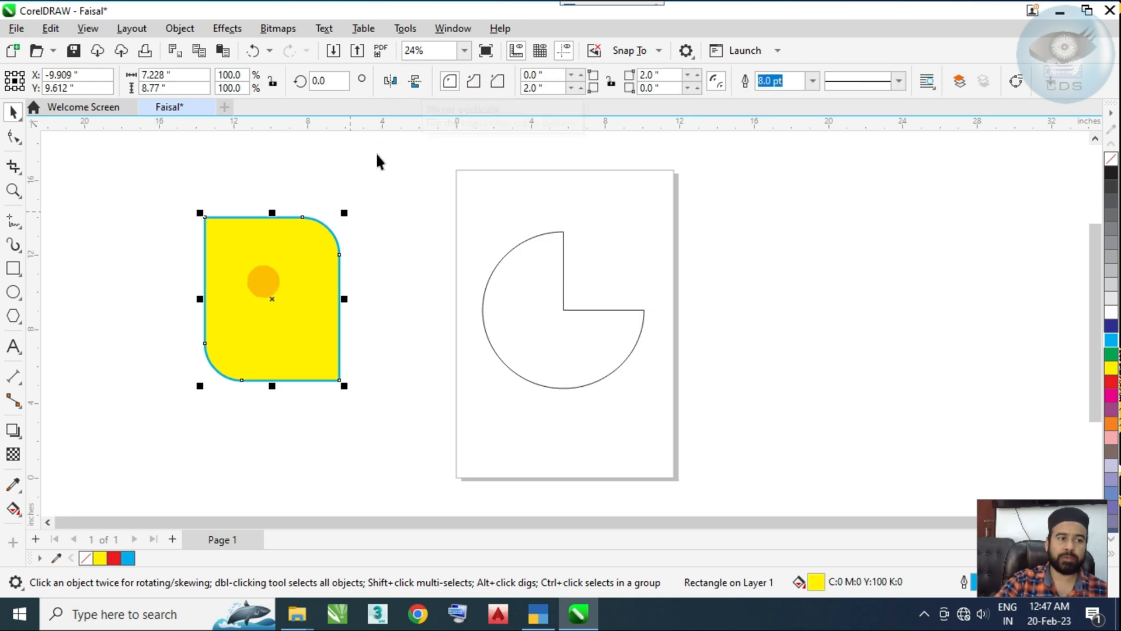
click(388, 83)
click(388, 83)
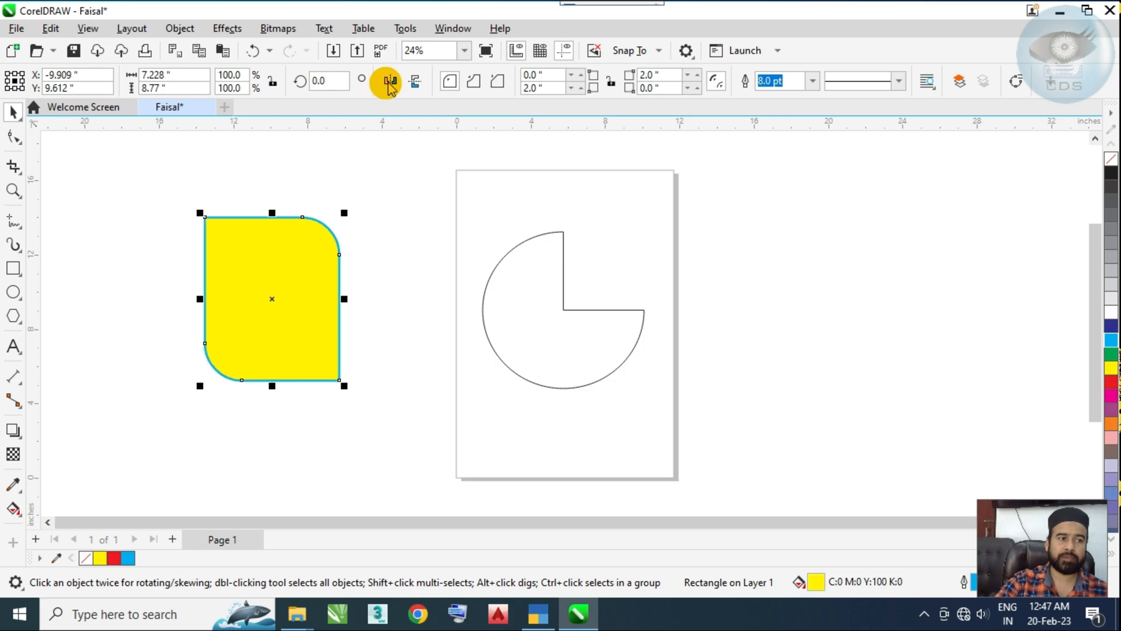
click(414, 86)
click(415, 86)
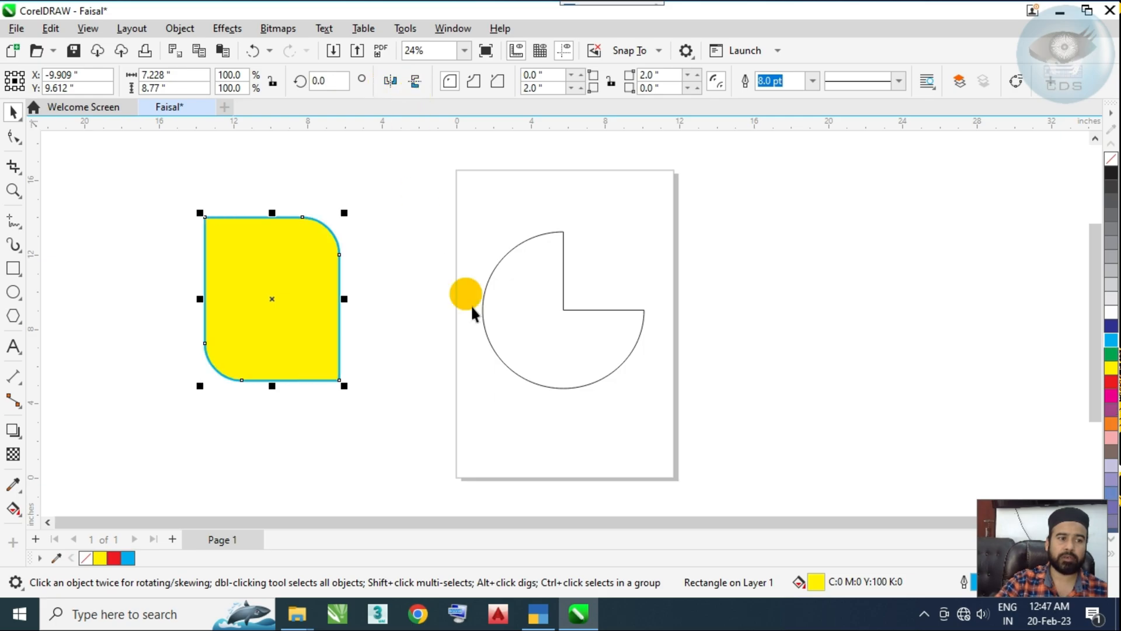
click(472, 307)
click(390, 82)
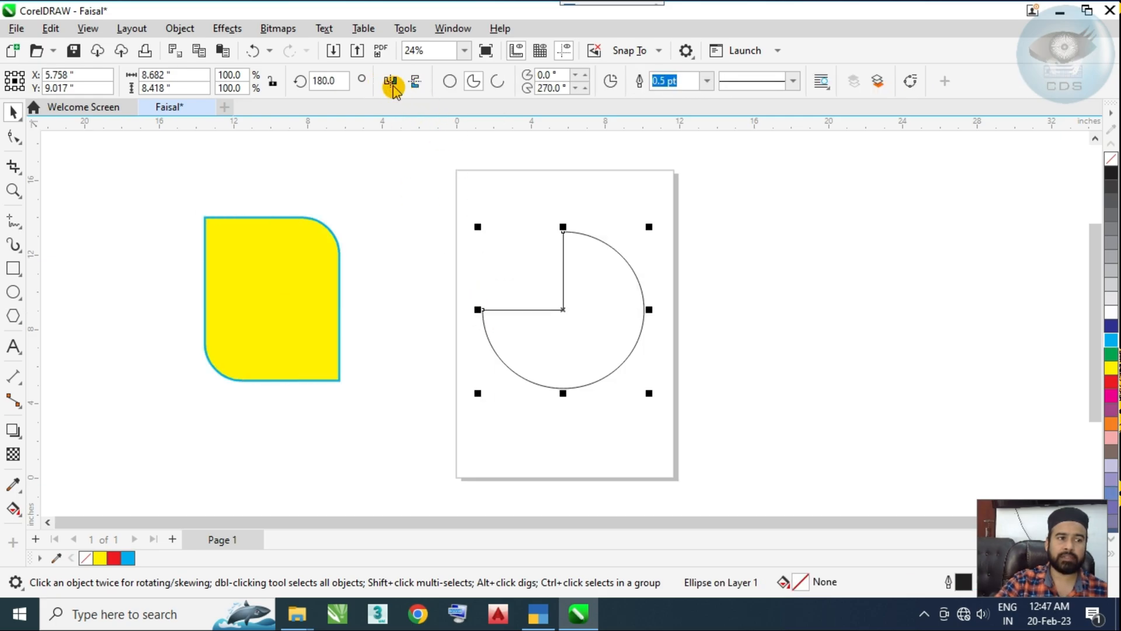
click(413, 85)
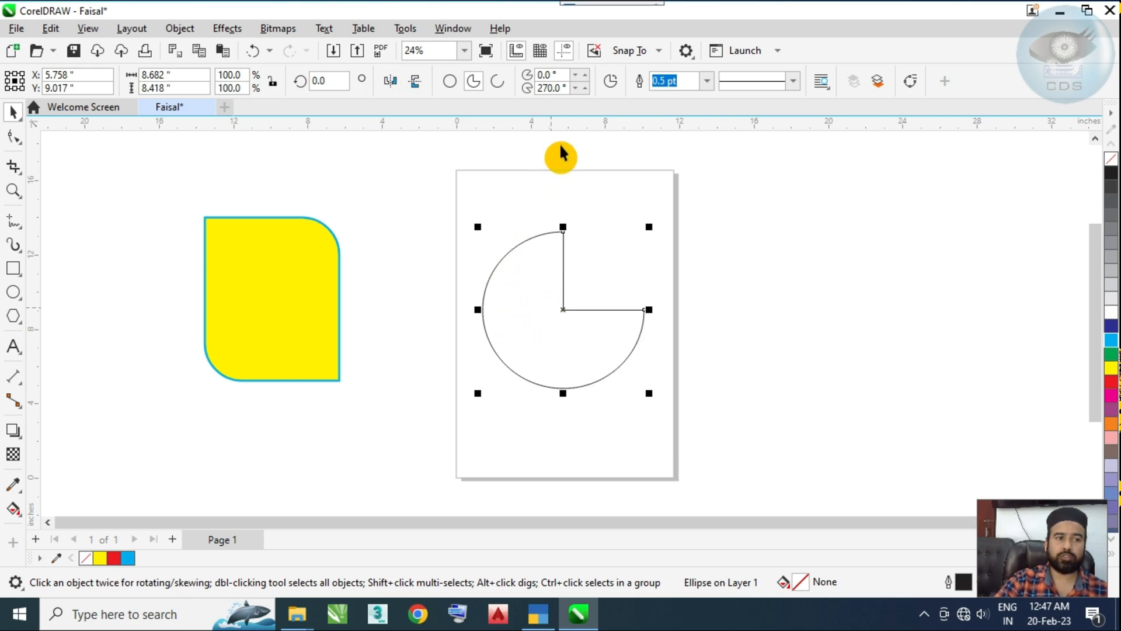
Step: Try the full ellipse and arc types on the pie shape, keeping it as a pie
click(449, 82)
click(473, 82)
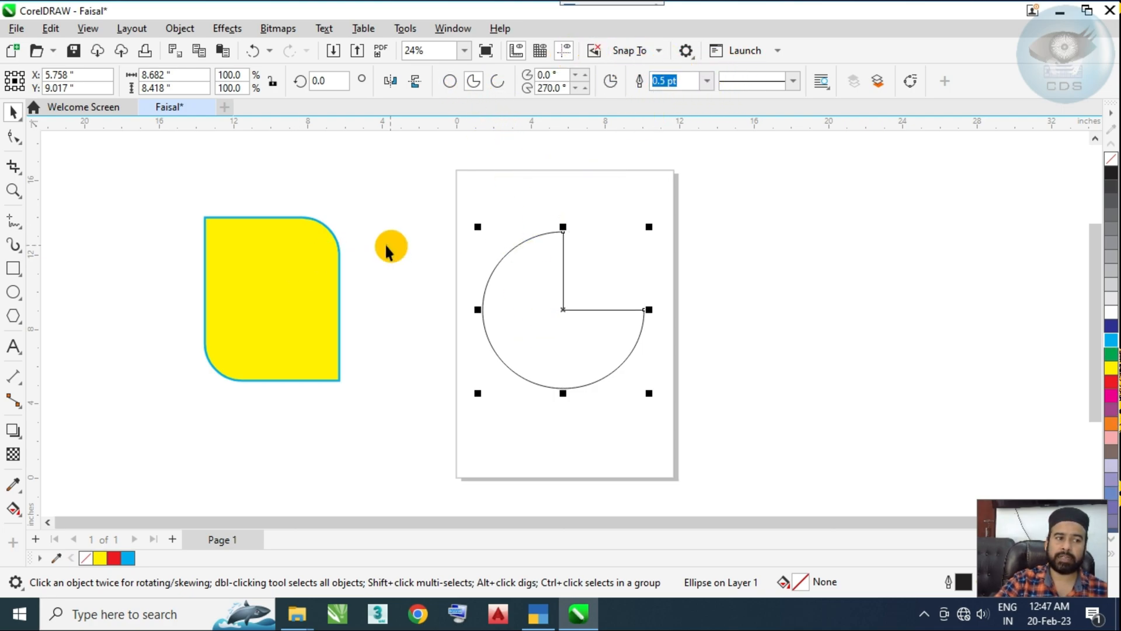
click(266, 277)
click(533, 336)
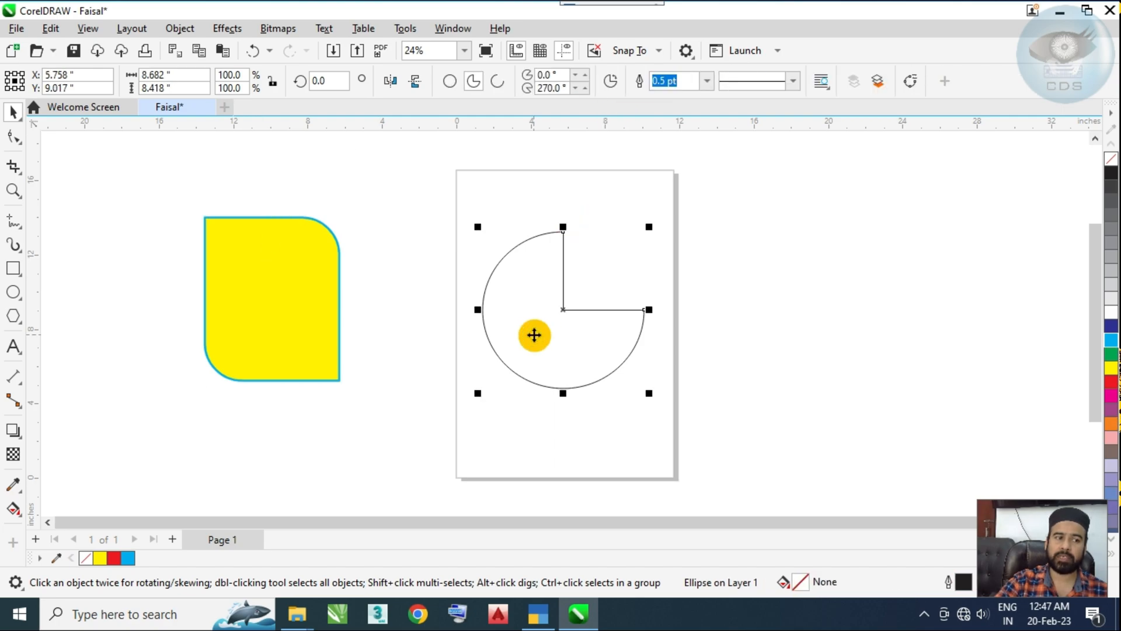
click(450, 81)
click(497, 83)
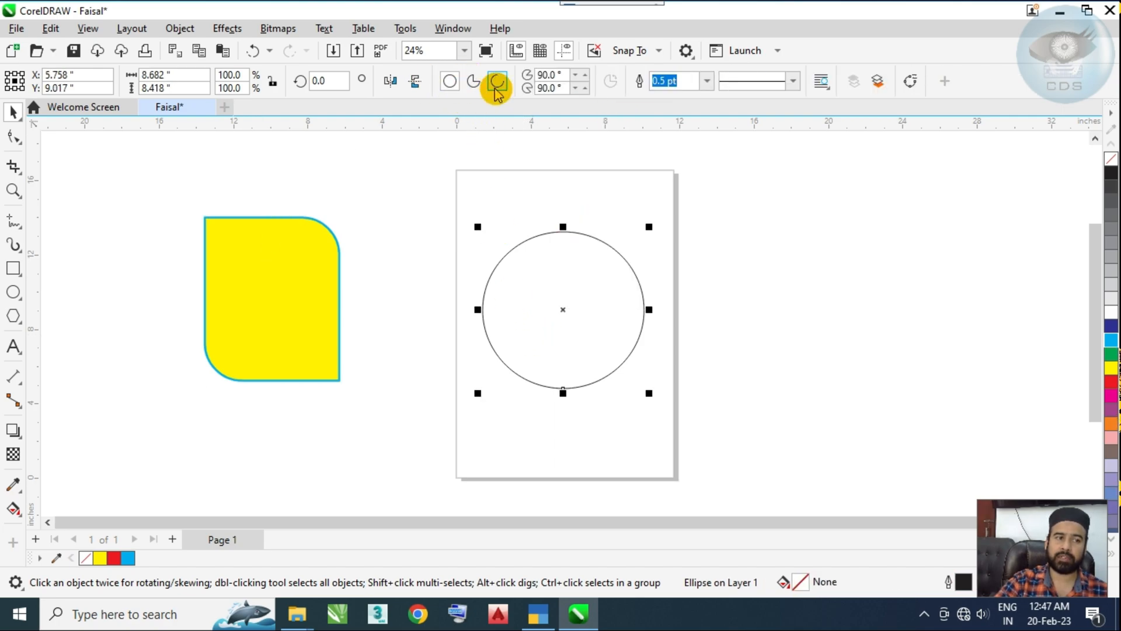
Step: Set the pie's outline width to 12 pt and move it right of the page to about X 16.9, Y 9.8 inches
click(707, 82)
click(691, 195)
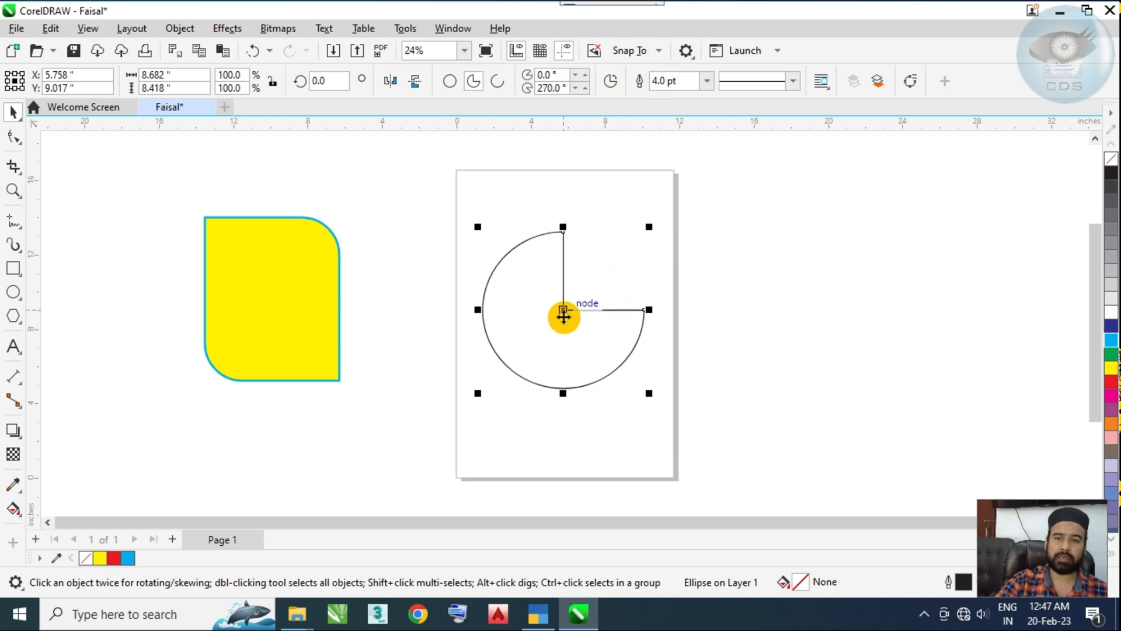
click(706, 82)
click(659, 253)
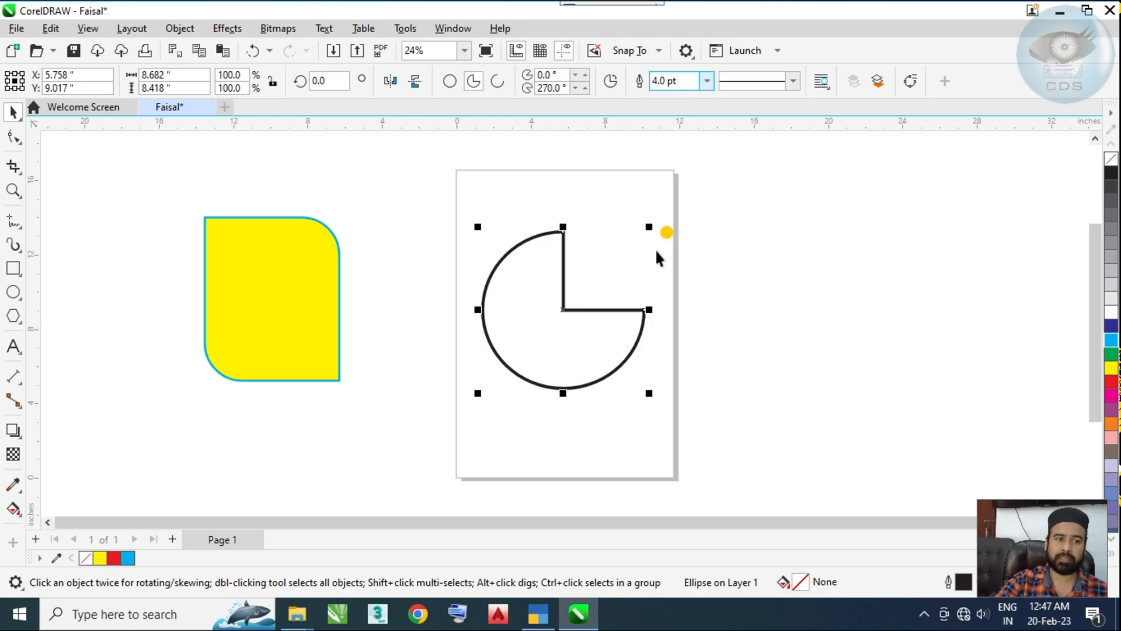
drag(554, 318, 761, 304)
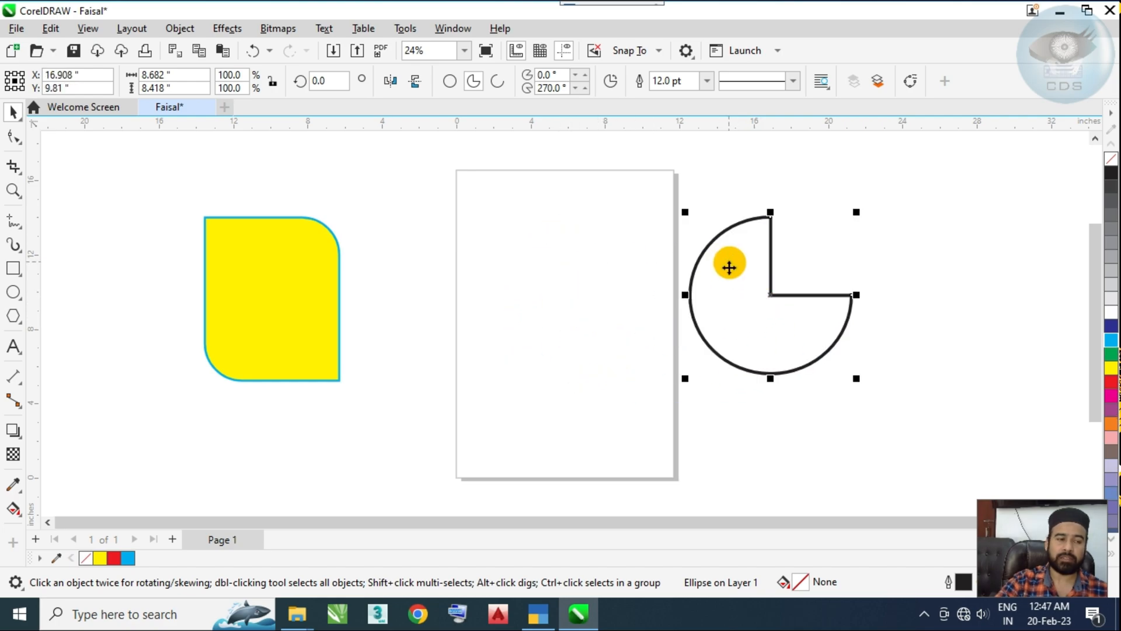
click(273, 297)
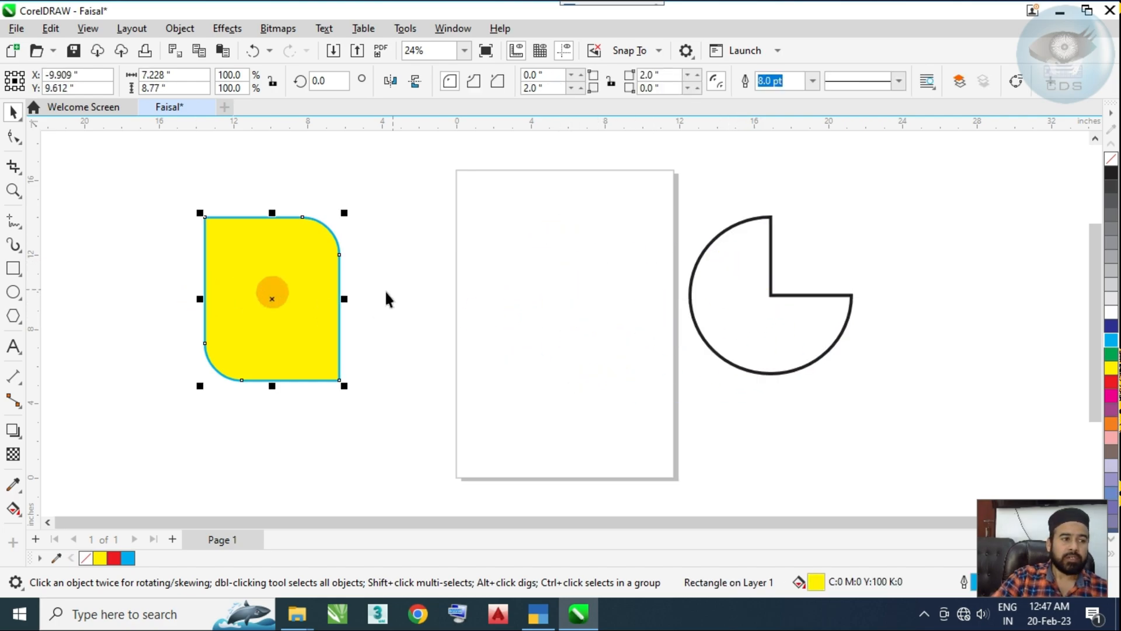
Step: Add a first name as artistic text on the page and enlarge it to about 211 pt
click(13, 350)
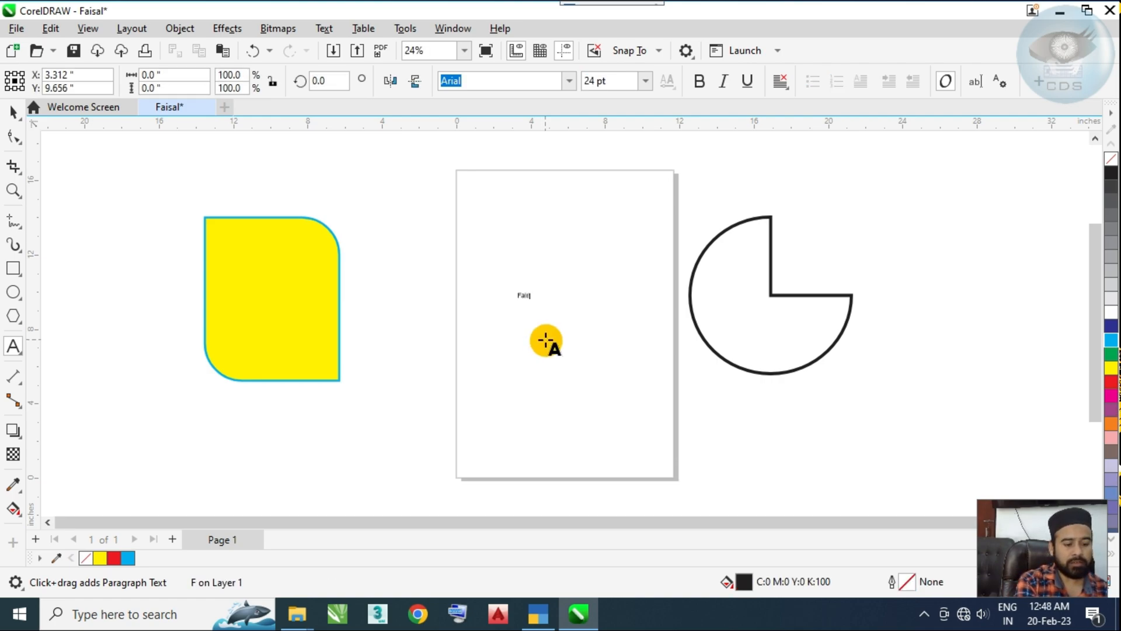
key(ctrl+space)
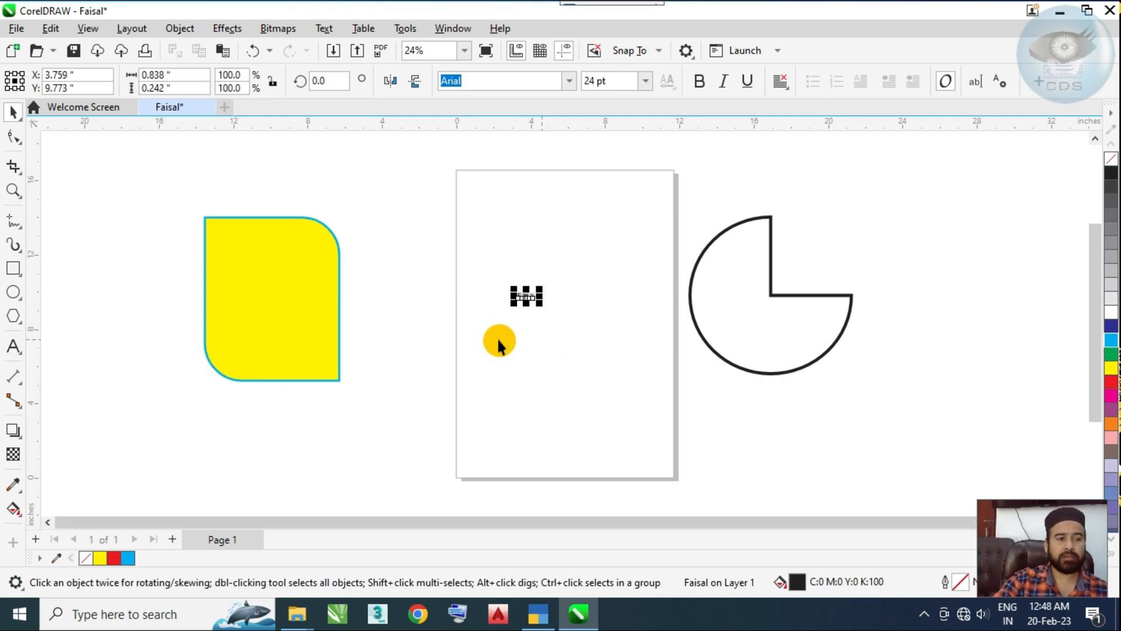
drag(533, 305, 671, 391)
drag(632, 333, 599, 326)
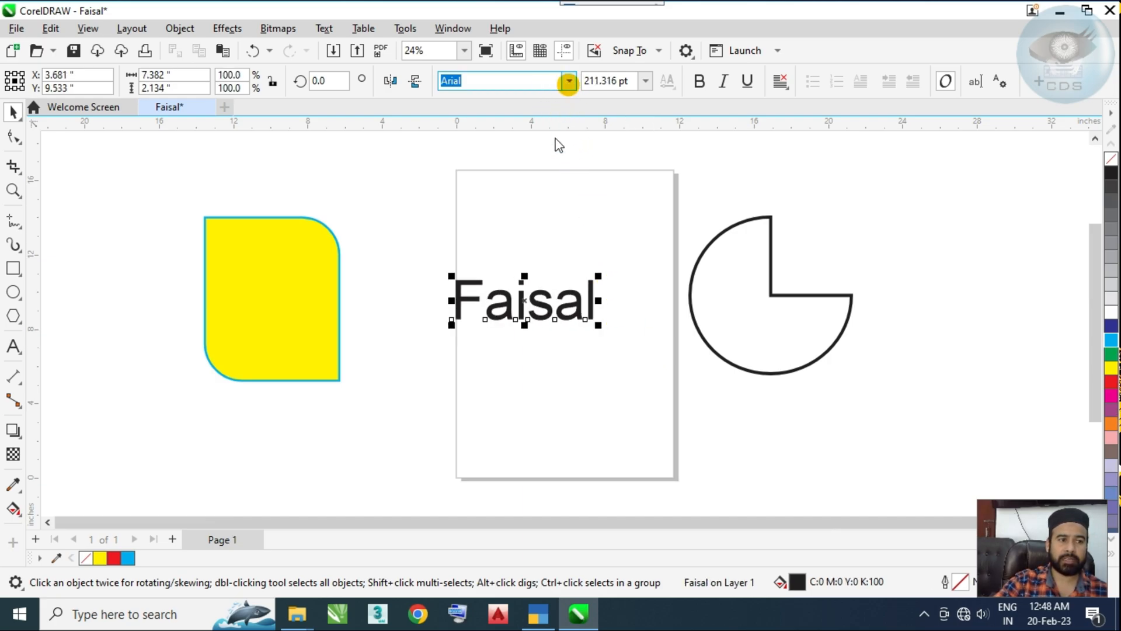
Step: Change the text's font to Backslash and move the text to the right of the pie shape
click(522, 195)
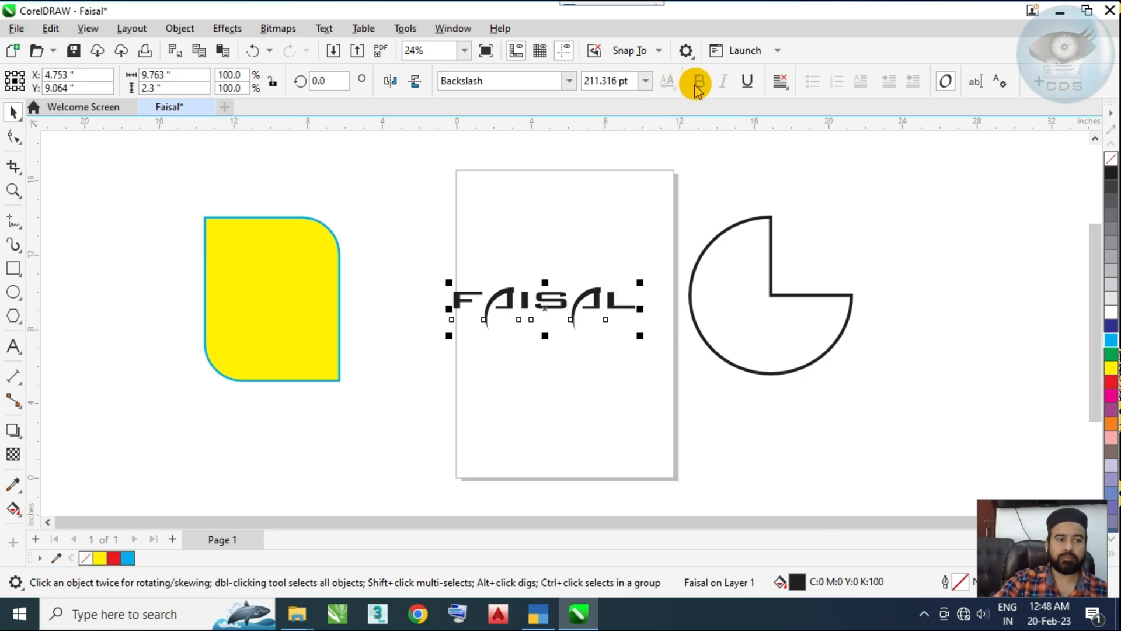
drag(545, 309, 513, 351)
click(244, 306)
drag(474, 305, 928, 235)
drag(808, 316, 606, 342)
Step: Draw a rectangle about 10 by 12.2 inches right of the text and move it to about X 42.6, Y 7.7 inches
click(10, 269)
drag(433, 319, 124, 303)
drag(670, 216, 857, 443)
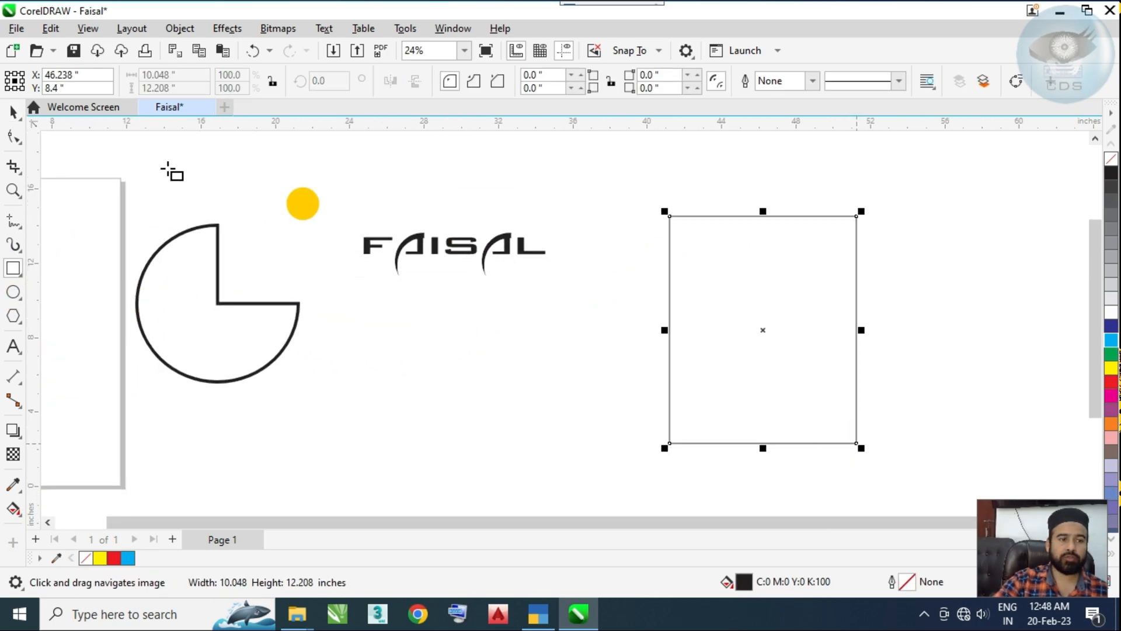
click(12, 108)
drag(730, 267, 664, 283)
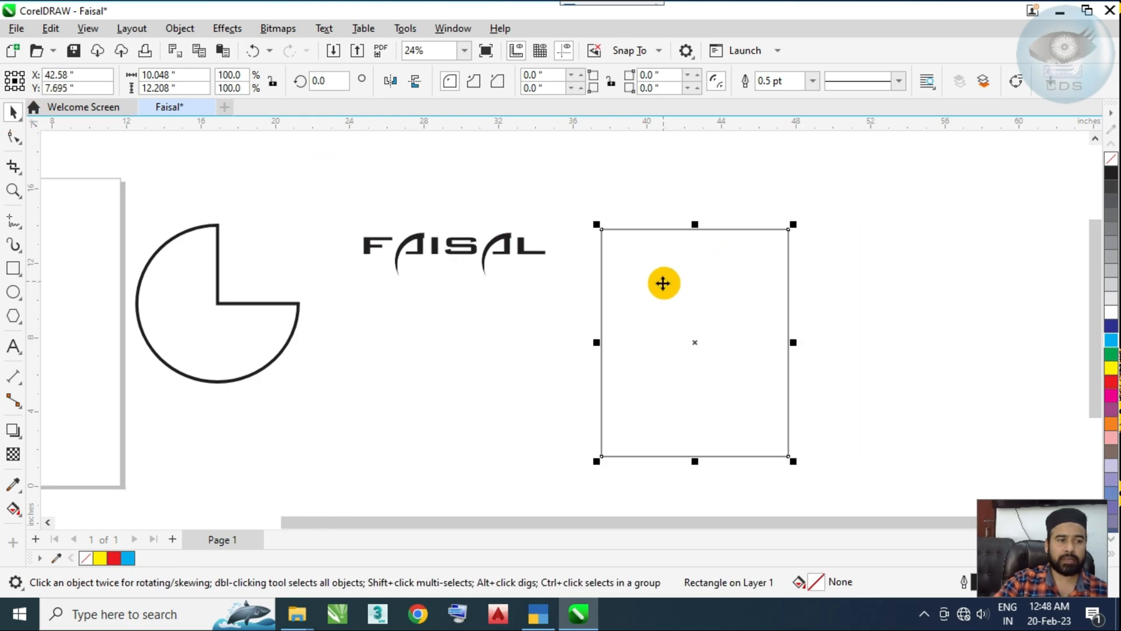
Step: Move the new rectangle onto the page at about X 5.3, Y 7.5 inches
click(191, 74)
click(190, 88)
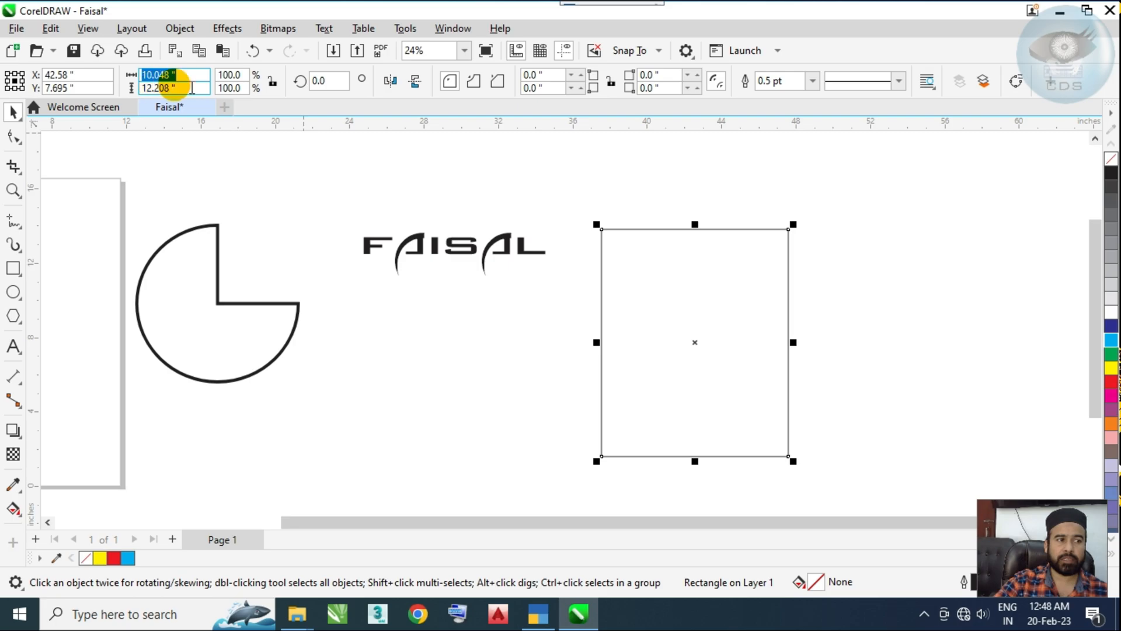
click(346, 178)
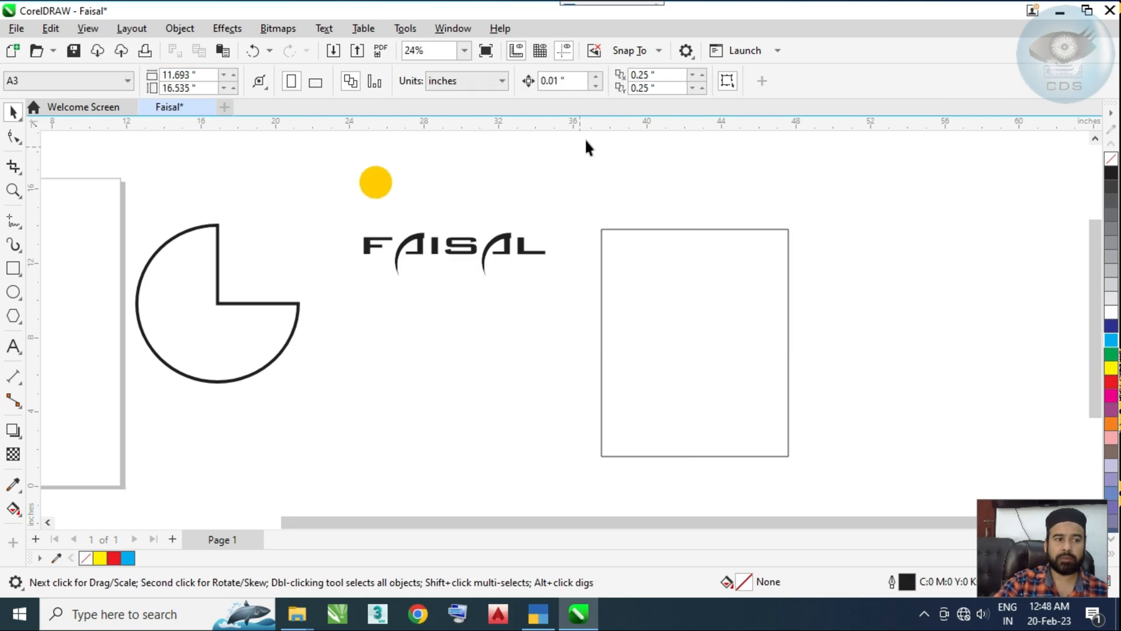
drag(681, 313, 170, 309)
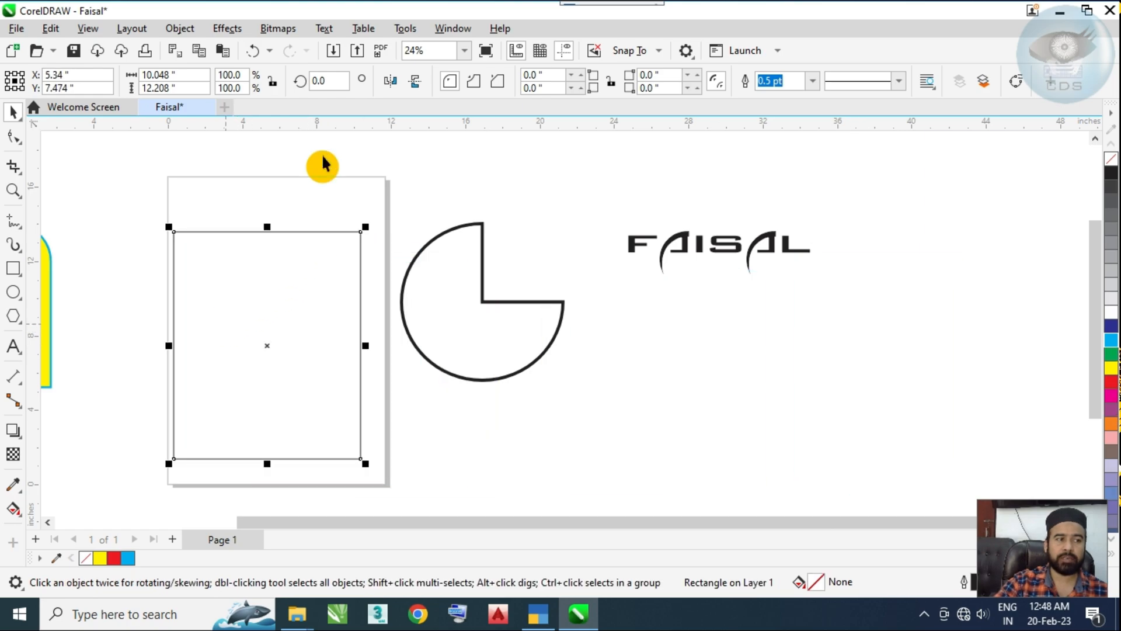
Step: Scale the rectangle on the page down to about 4.8 by 5.8 inches and move it to about X 5.4, Y 8.0 inches
drag(362, 237, 465, 249)
drag(196, 304, 263, 288)
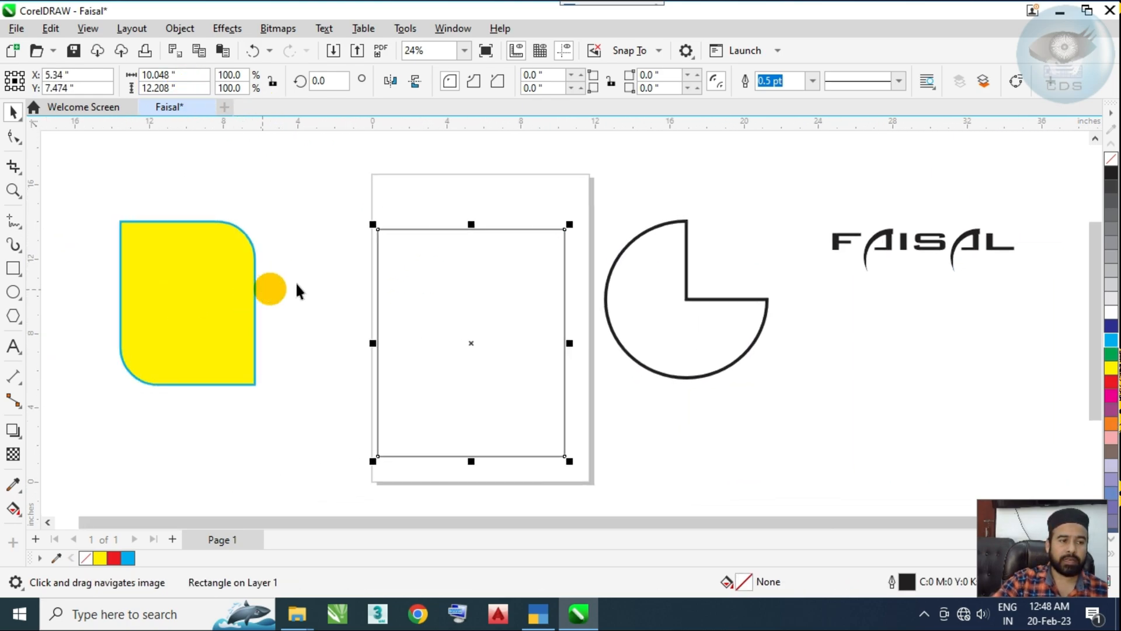
drag(564, 230, 466, 350)
drag(443, 396, 492, 327)
click(345, 191)
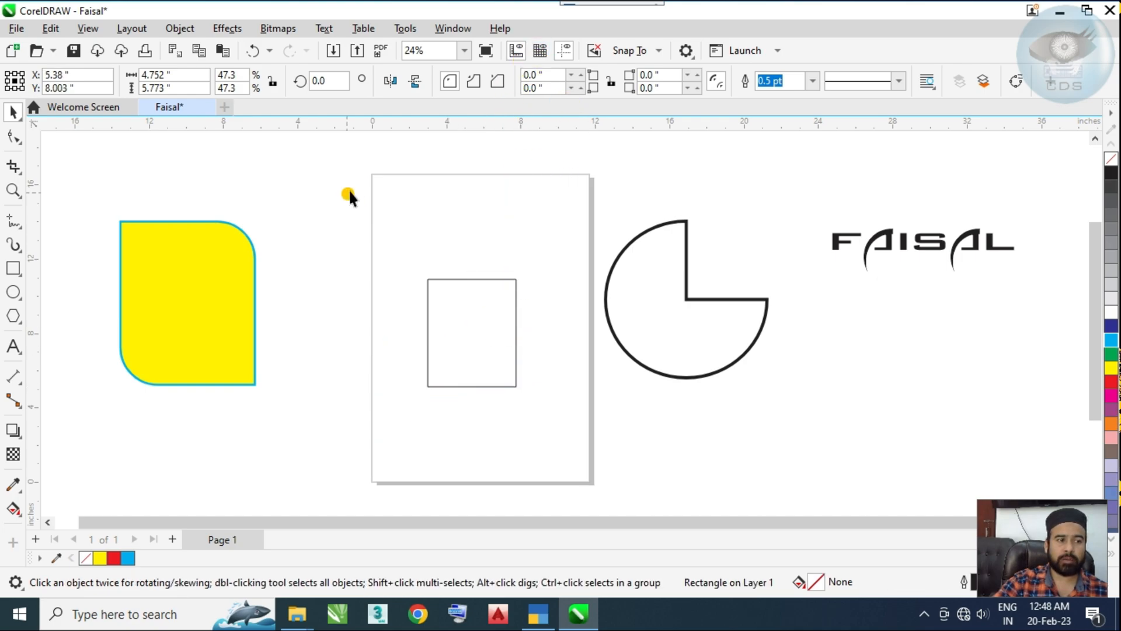
Step: Change the document's units to centimeters and reselect the small rectangle on the page
click(441, 374)
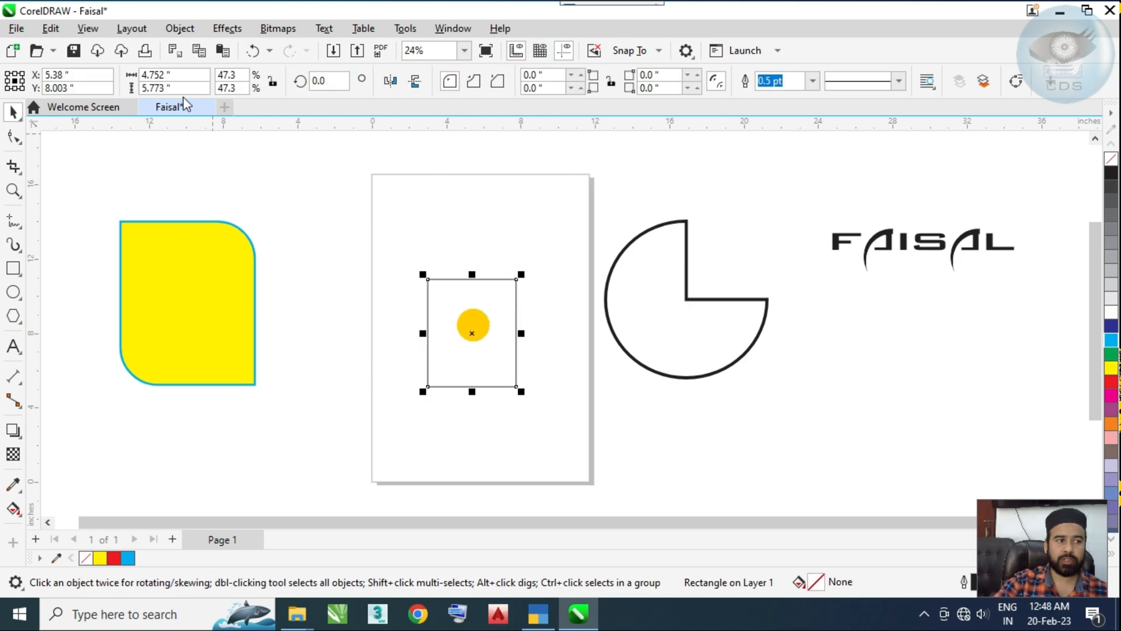
click(355, 298)
click(498, 82)
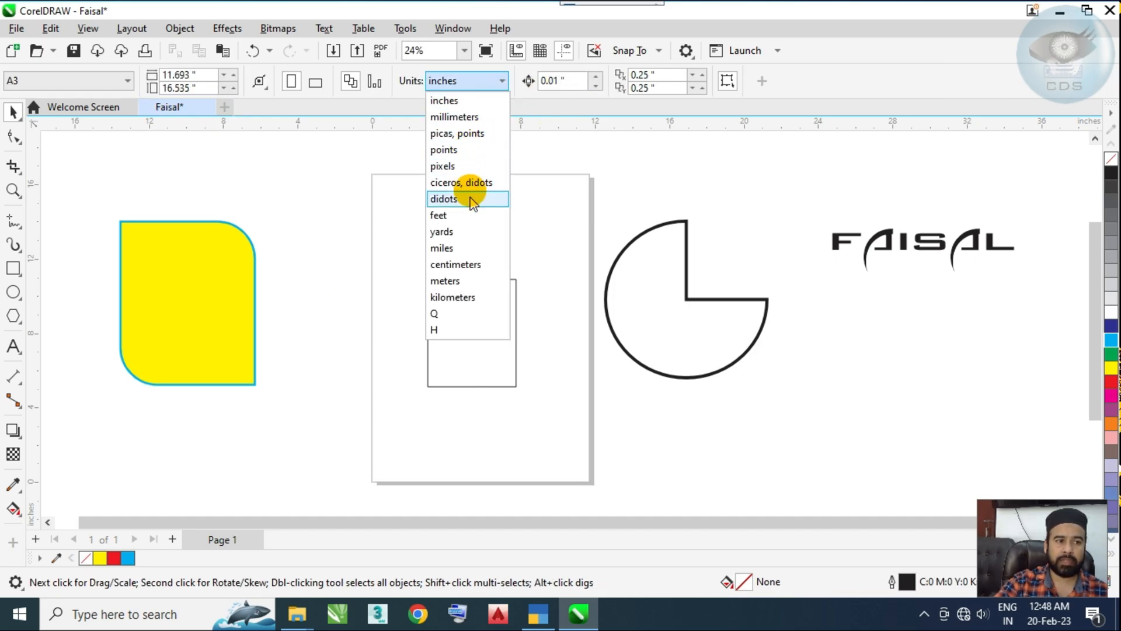
click(467, 265)
click(463, 304)
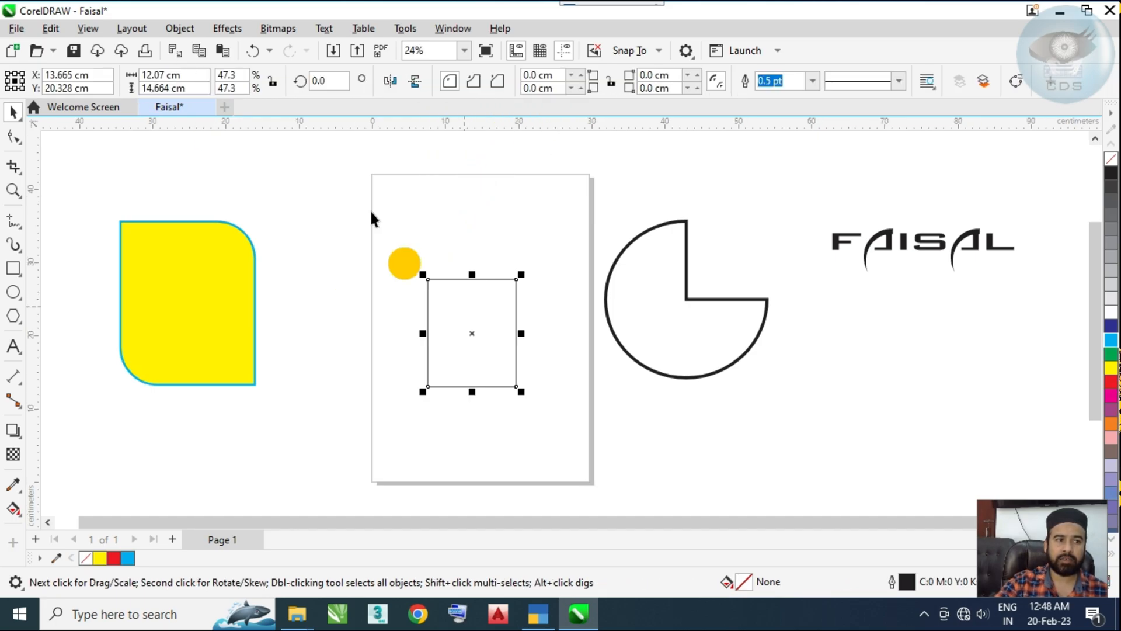
Step: Set the document's units to inches
click(181, 77)
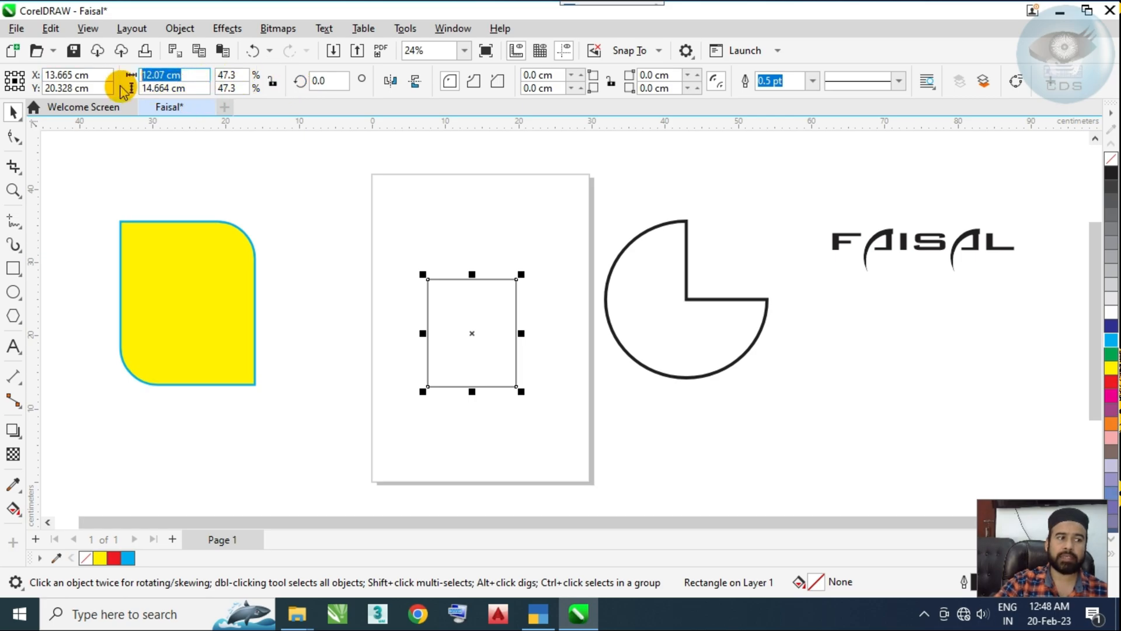
click(556, 201)
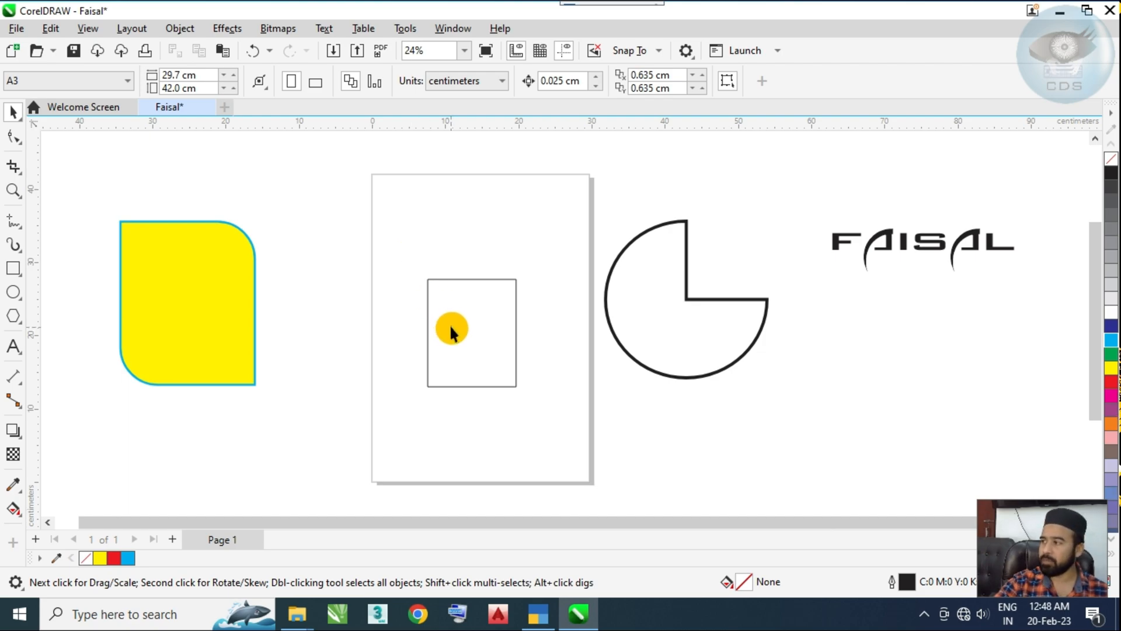
click(468, 87)
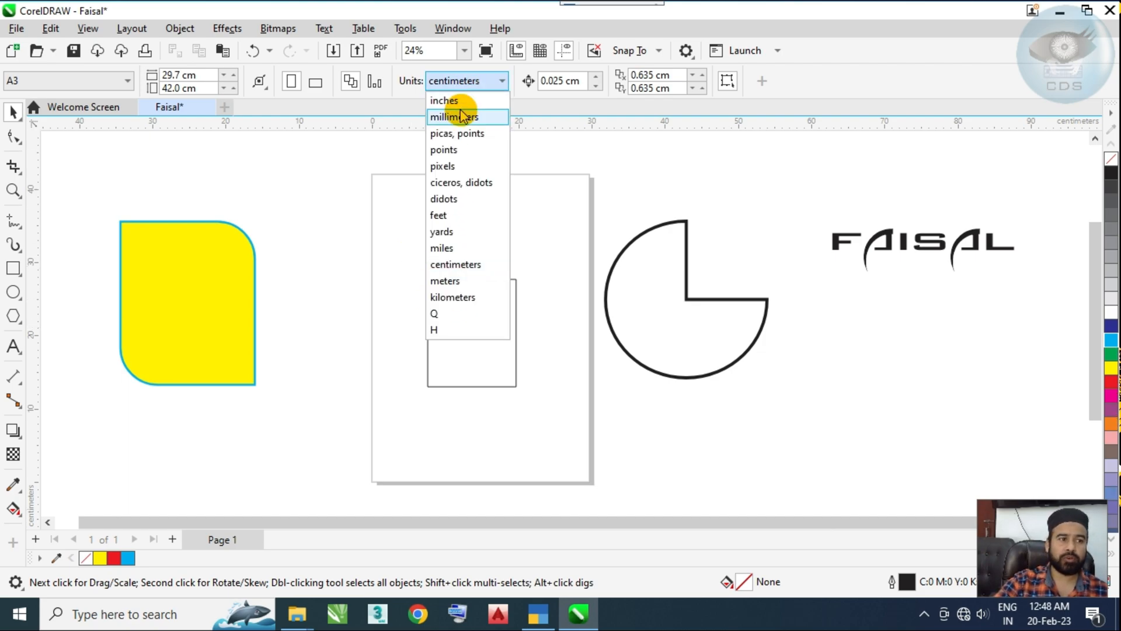
click(464, 100)
Step: Resize the small rectangle on the page to 2 inches wide and 4 inches high
click(472, 282)
click(150, 74)
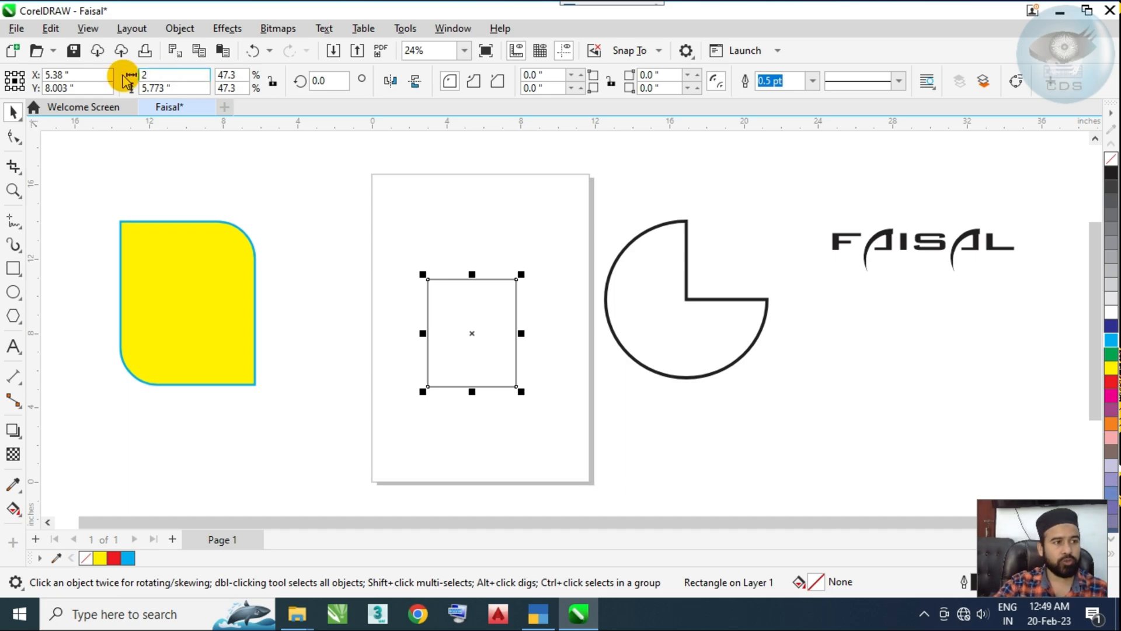
text(2)
click(178, 86)
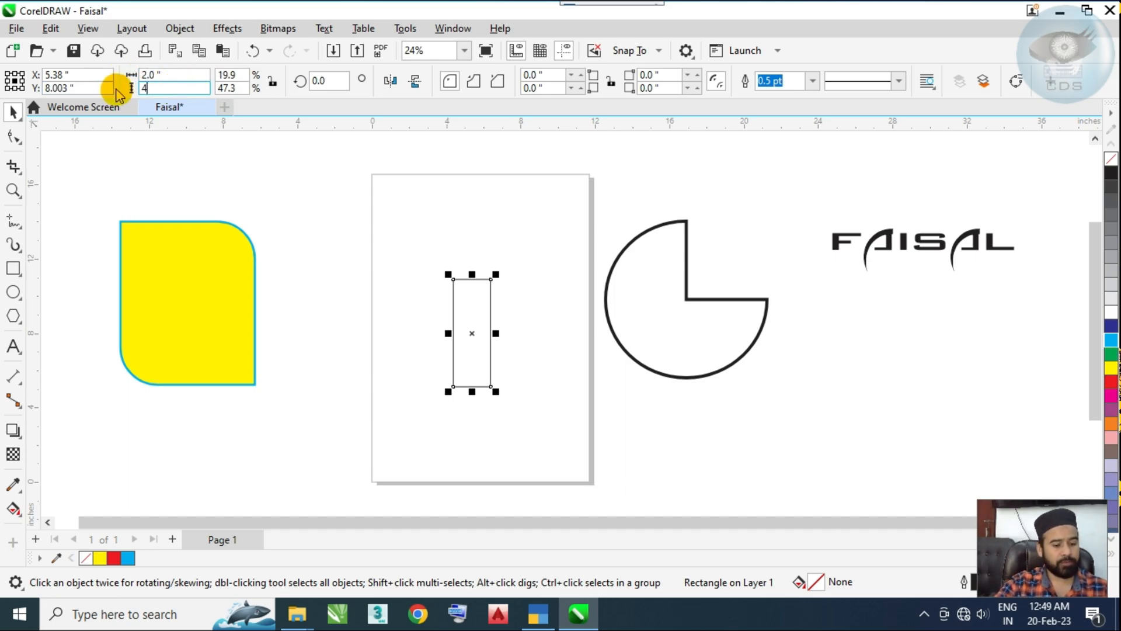
text(4)
key(Return)
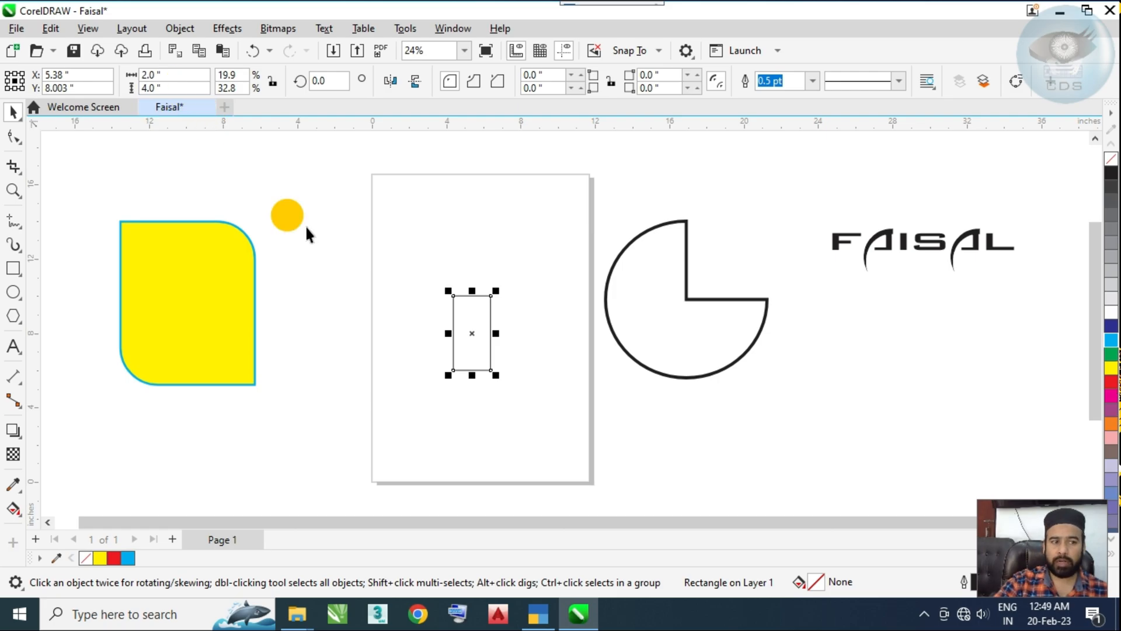
scroll(473, 299, up, 1)
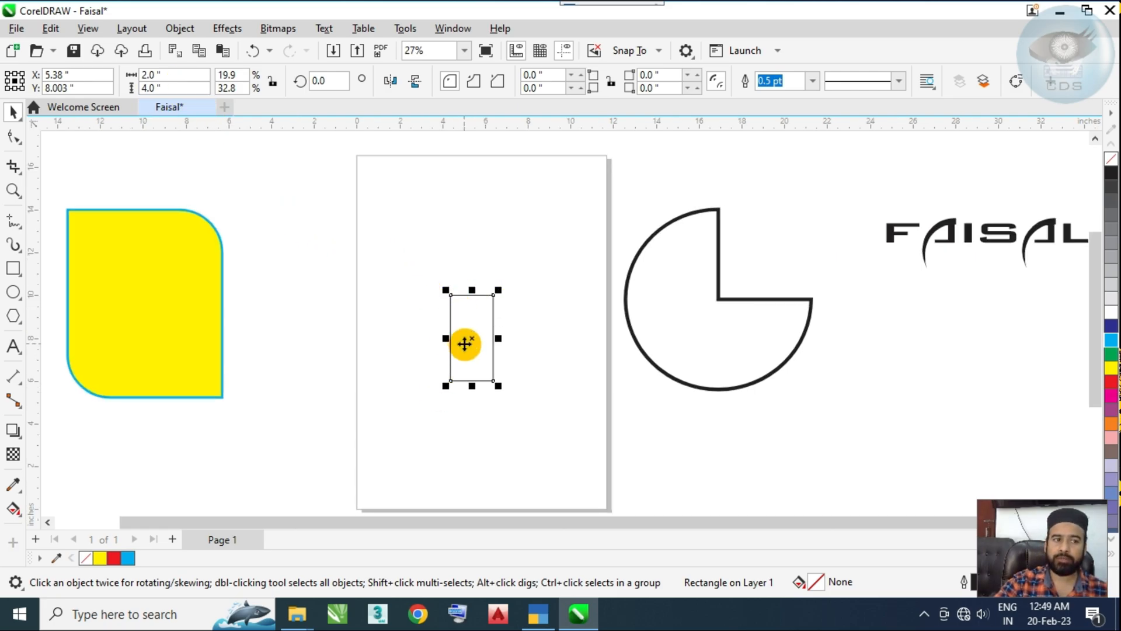
Step: Switch the document's units to centimeters and check the small rectangle's width and height
click(389, 232)
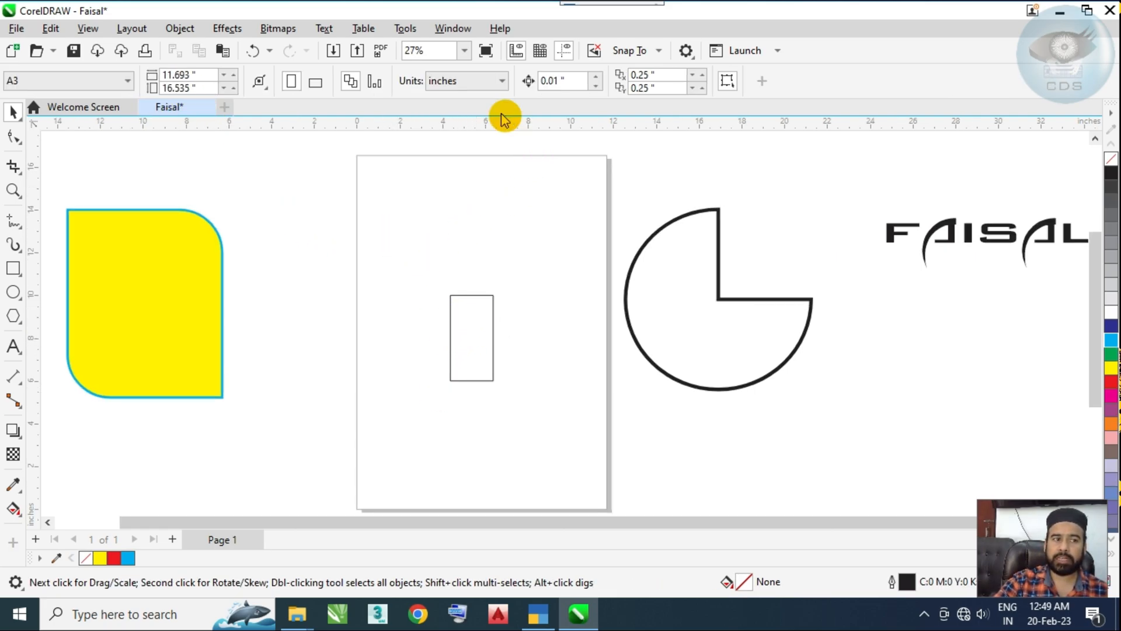
click(475, 83)
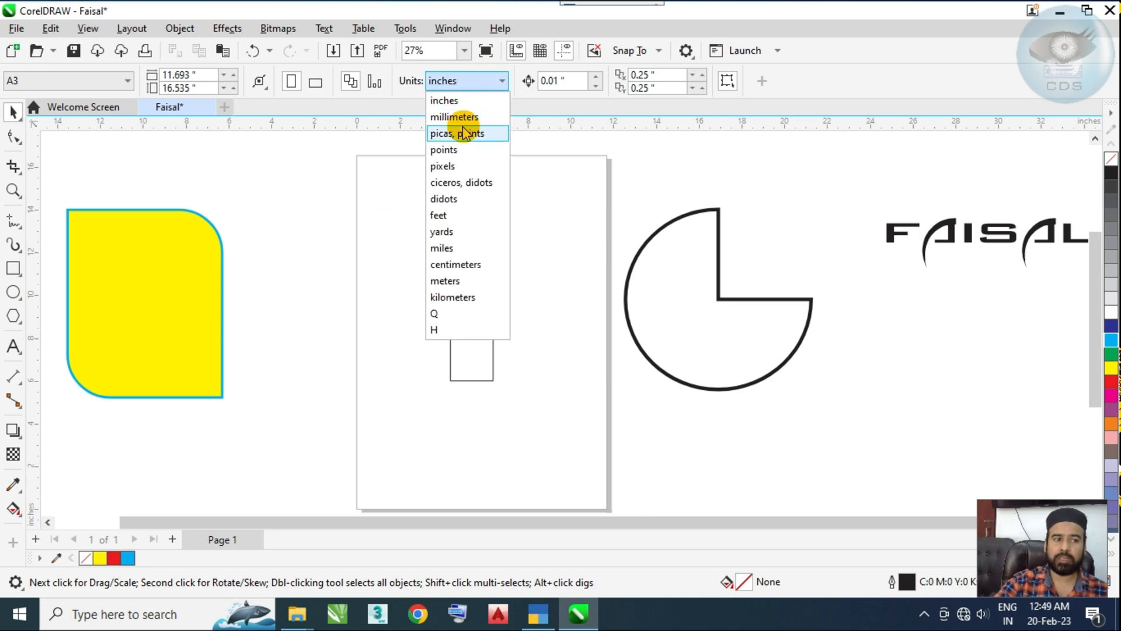
click(468, 265)
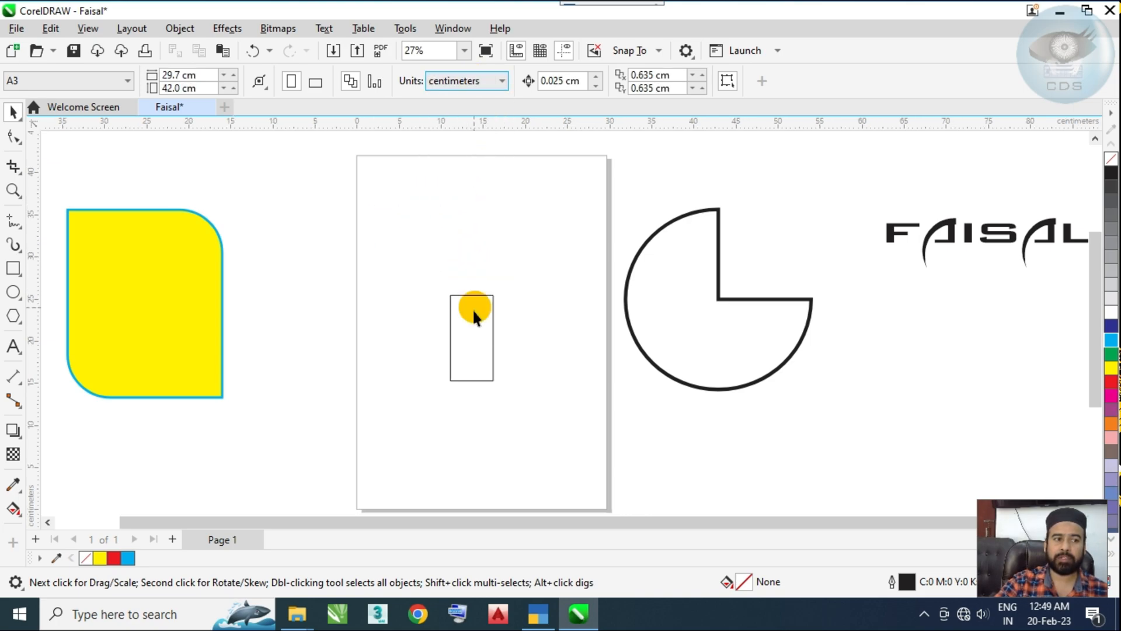
click(473, 321)
click(180, 75)
click(203, 92)
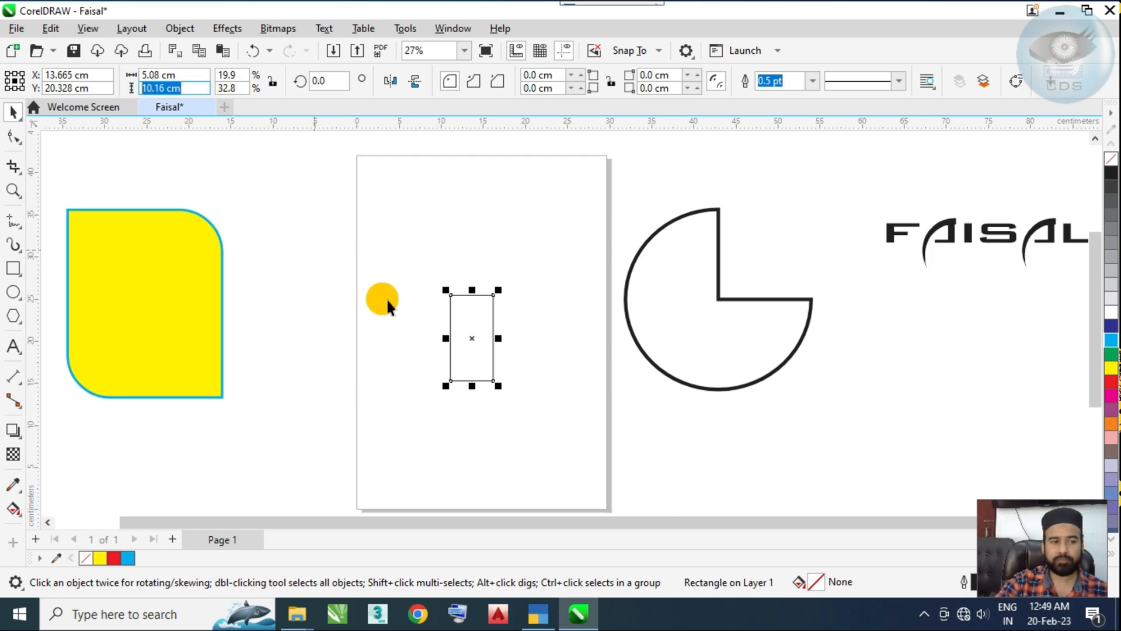
Step: Stretch the rectangle on the page to about 18.2 by 28 cm
drag(495, 339, 508, 339)
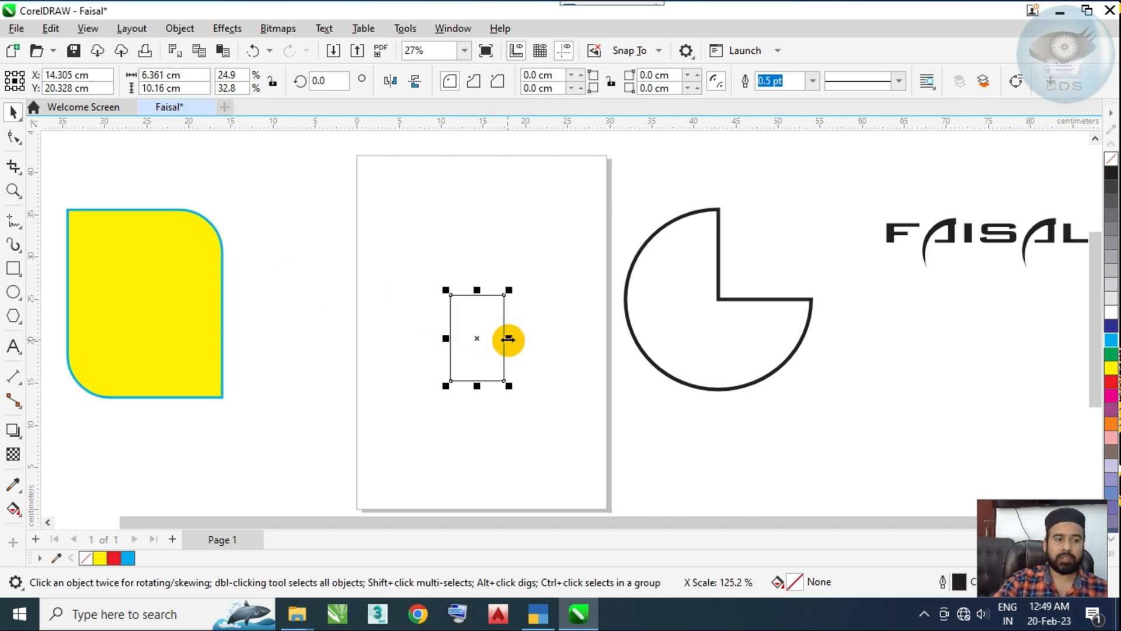
drag(478, 288, 498, 195)
drag(509, 339, 559, 337)
drag(477, 189, 476, 220)
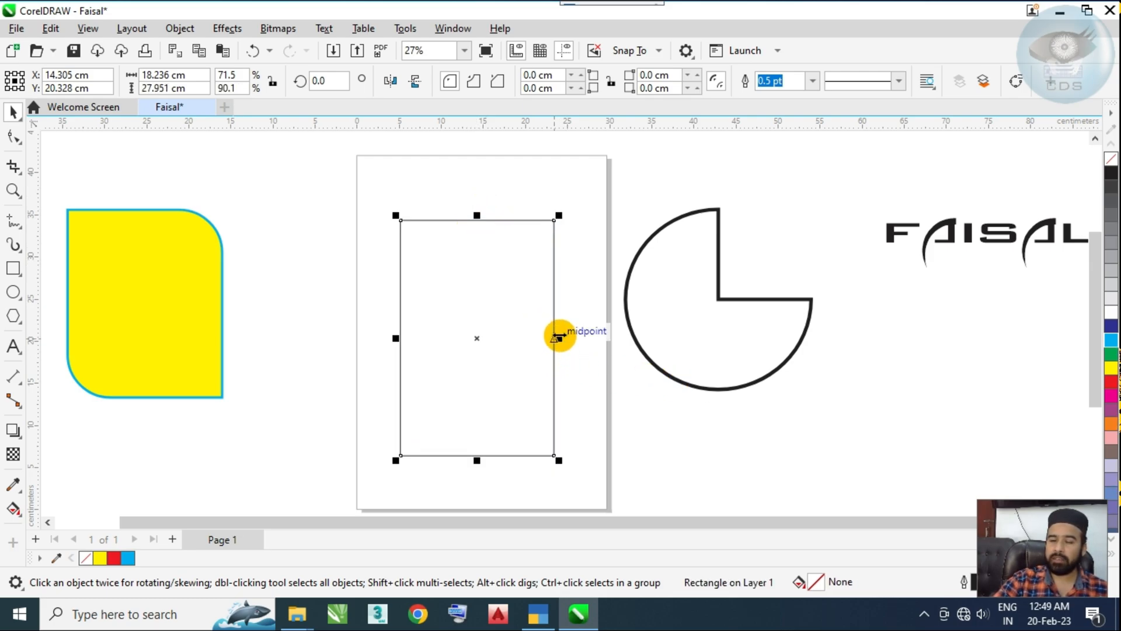
Step: Set the rectangle's outline width to 16 pt and move it off the page to about X 81.1, Y 12 cm
click(812, 81)
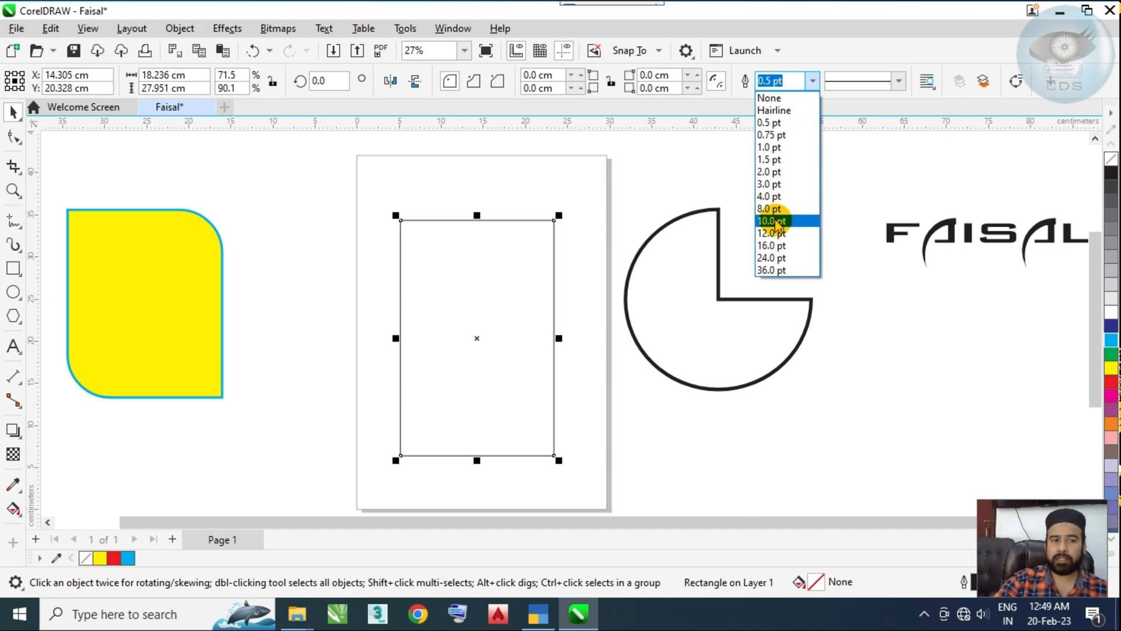
click(774, 221)
click(810, 81)
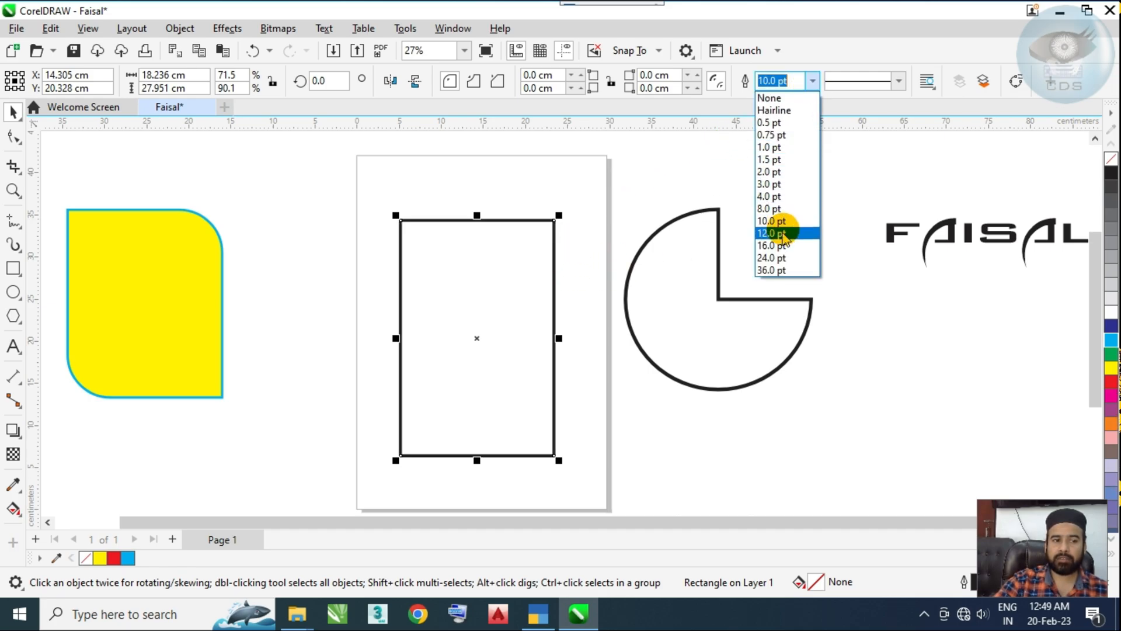
click(783, 246)
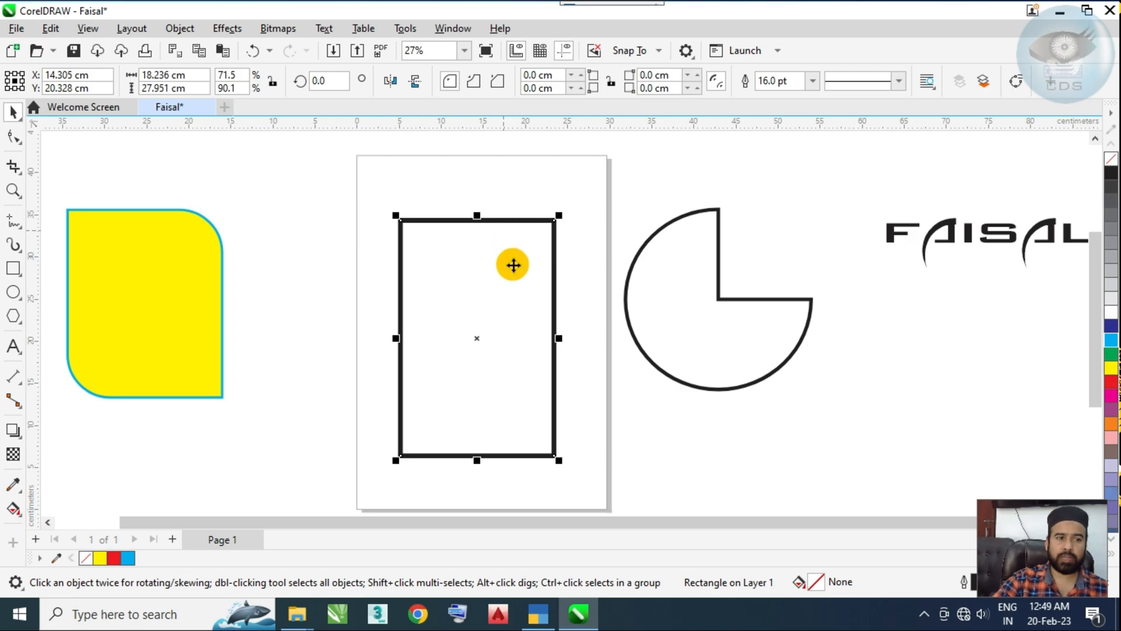
scroll(513, 273, down, 2)
drag(492, 290, 656, 265)
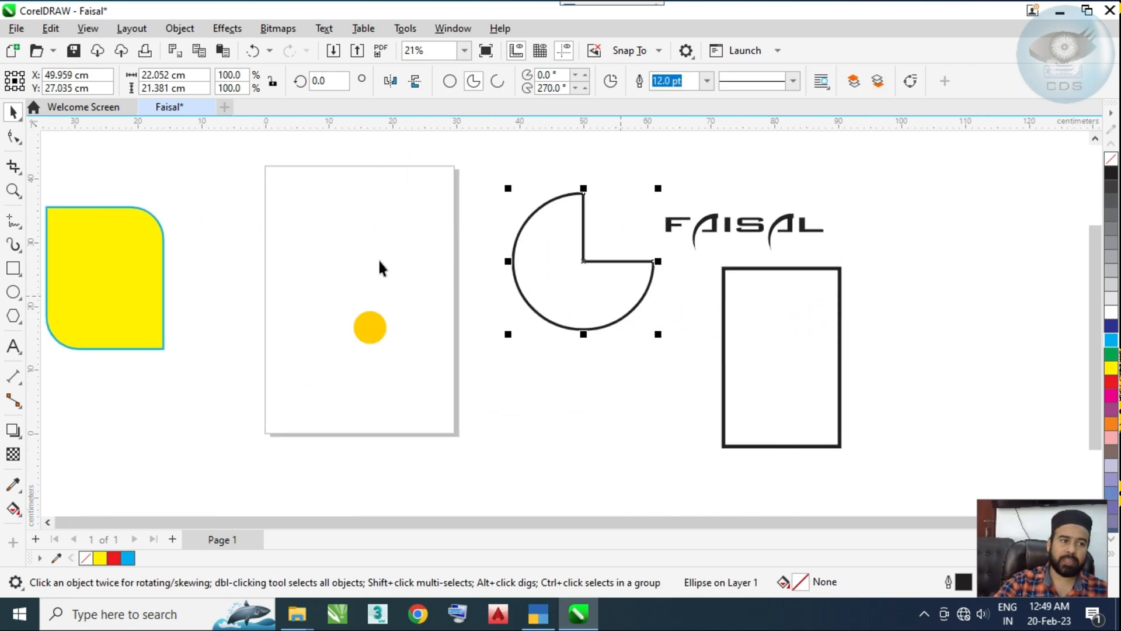
Step: Center the pie shape on the page and move it up to about X 15.2, Y 33.5 cm
drag(531, 256, 549, 288)
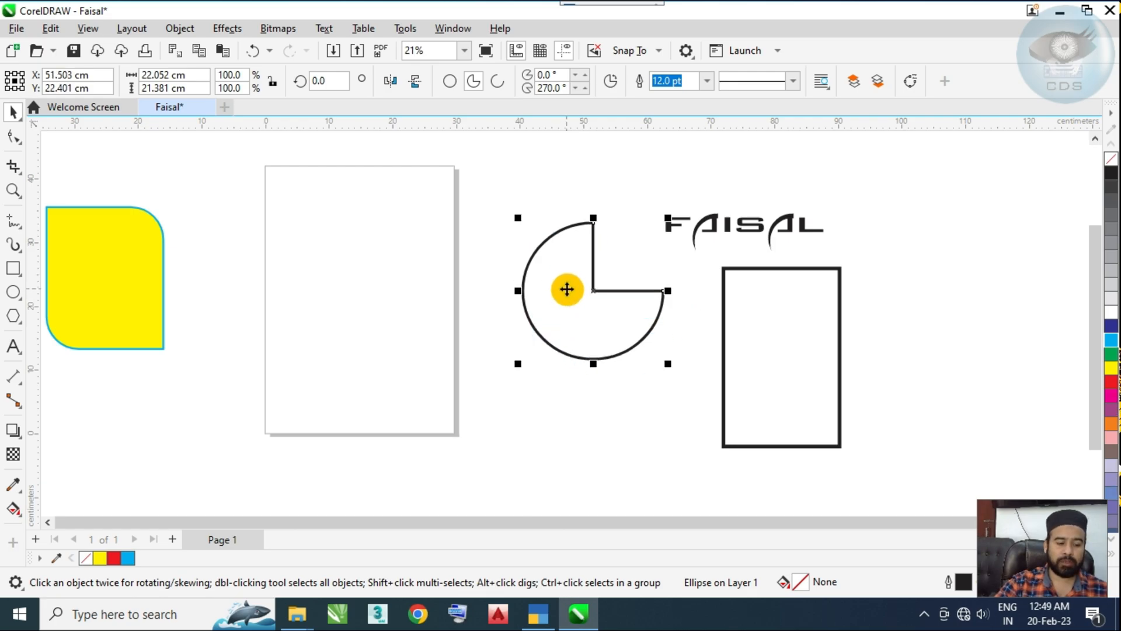
key(p)
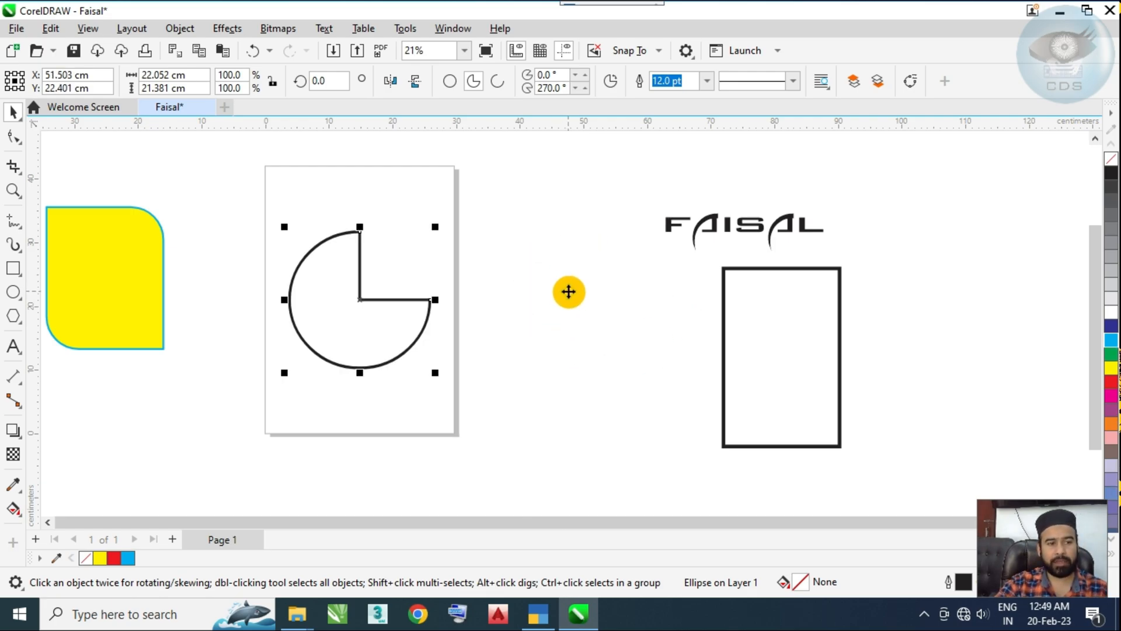
drag(373, 345, 377, 264)
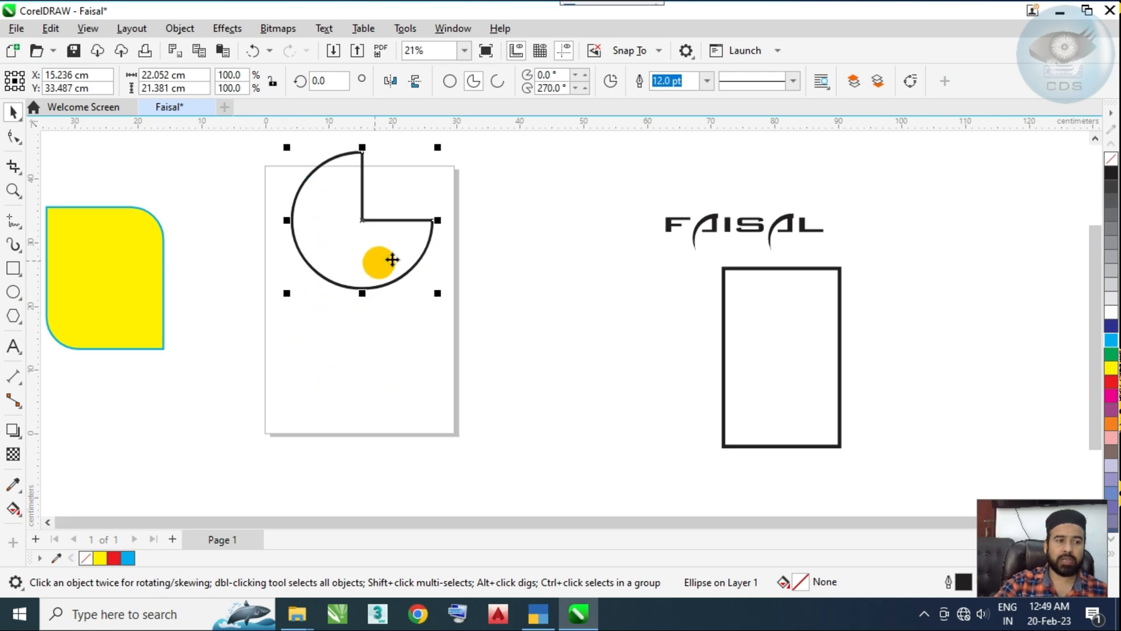
Step: Center the name text on the page and move it down below the pie shape
click(696, 228)
key(p)
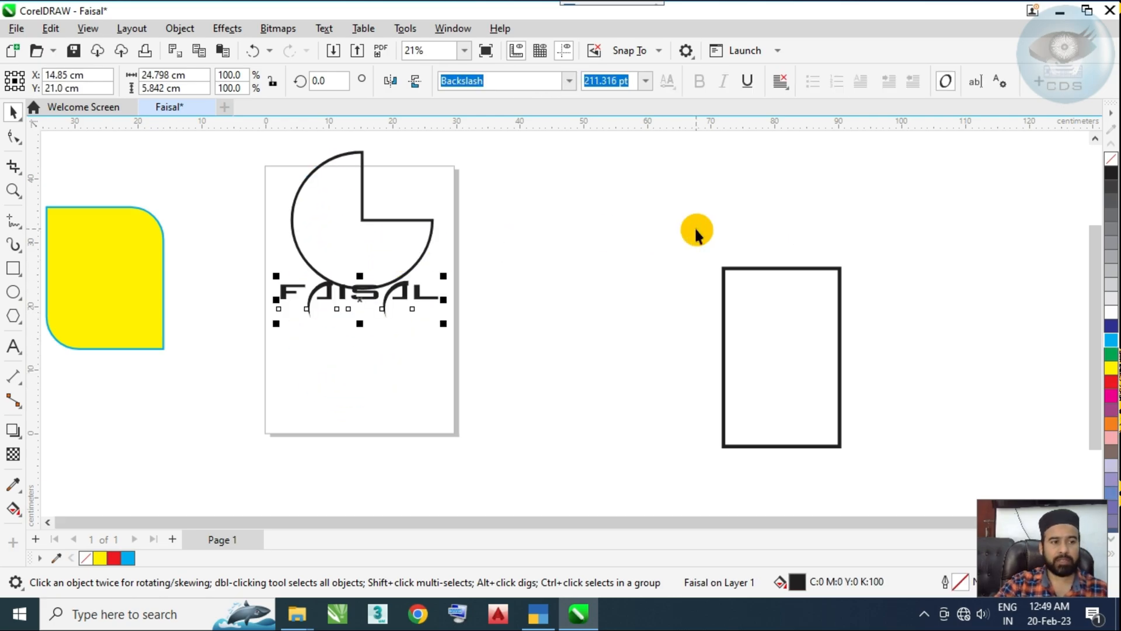
drag(428, 297, 441, 365)
Step: Recenter the pie shape on the page and shift it up above the text to about X 14.85, Y 26.5 cm
drag(392, 239, 406, 275)
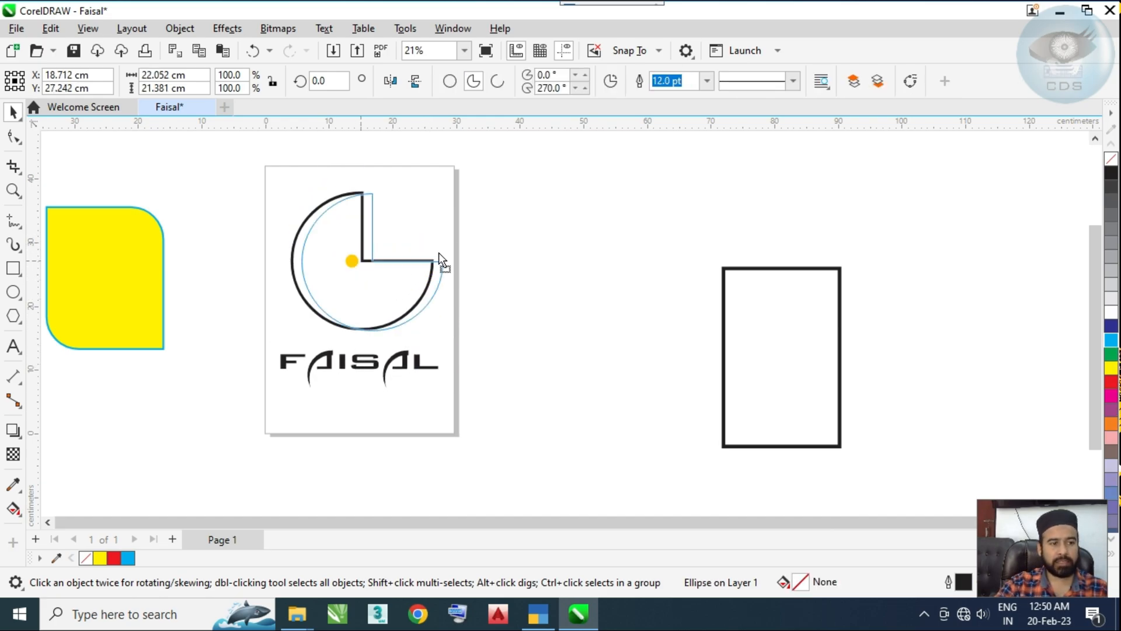
key(p)
mouse_move(360, 302)
mouse_down()
mouse_move(358, 255)
mouse_move(360, 297)
mouse_up()
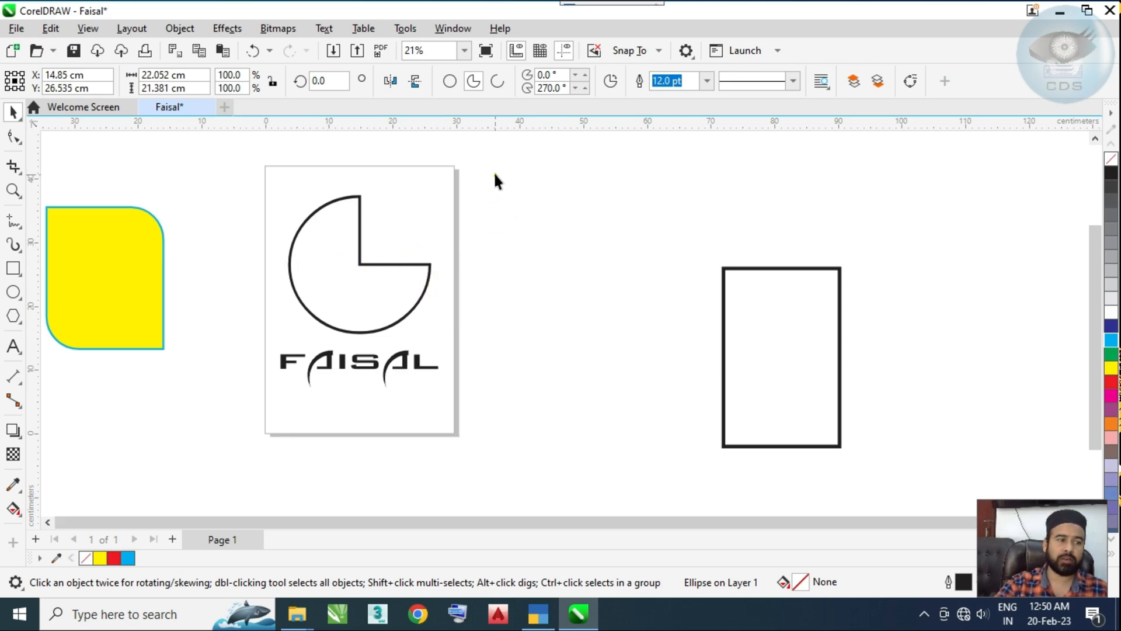
Step: Center the yellow rounded shape on the page and enlarge it to about 29.9 by 36.3 cm
click(538, 240)
mouse_move(208, 270)
mouse_down()
mouse_move(321, 253)
mouse_move(227, 274)
mouse_up()
click(207, 242)
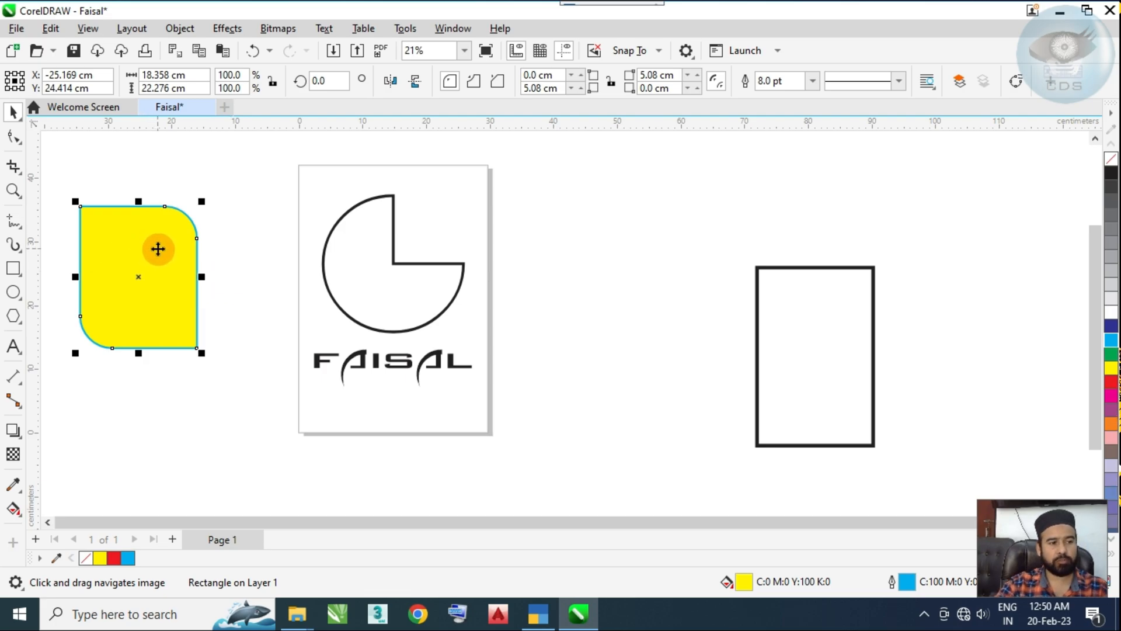
key(p)
drag(458, 223, 496, 186)
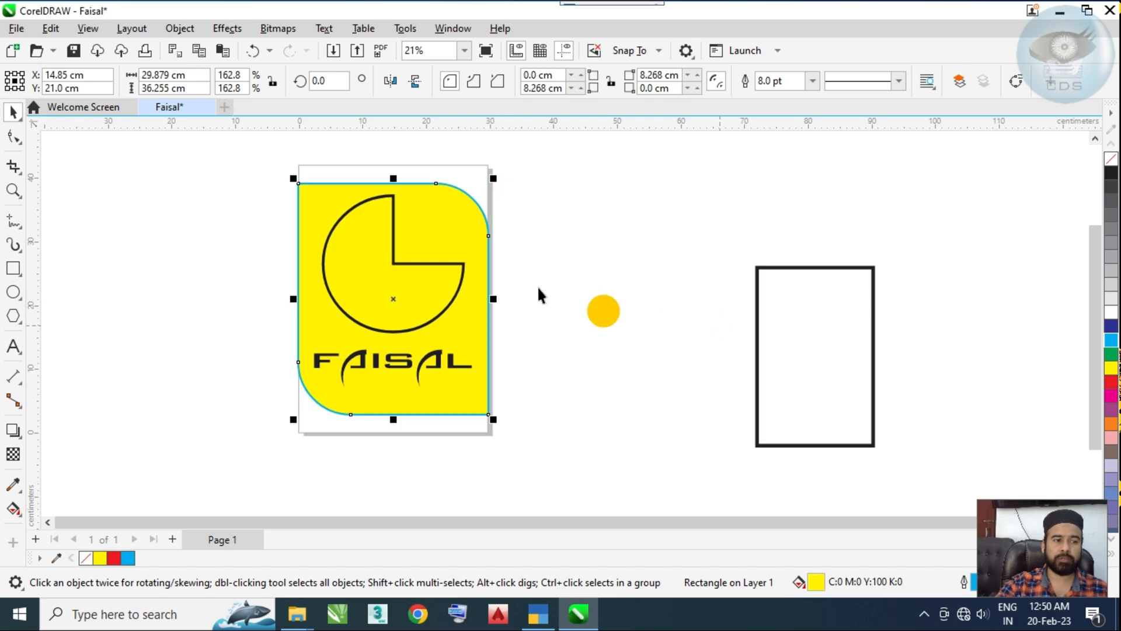
Step: Shrink the thick-outlined rectangle beside the page about its center to about 11.7 by 11.4 cm
drag(561, 294, 389, 289)
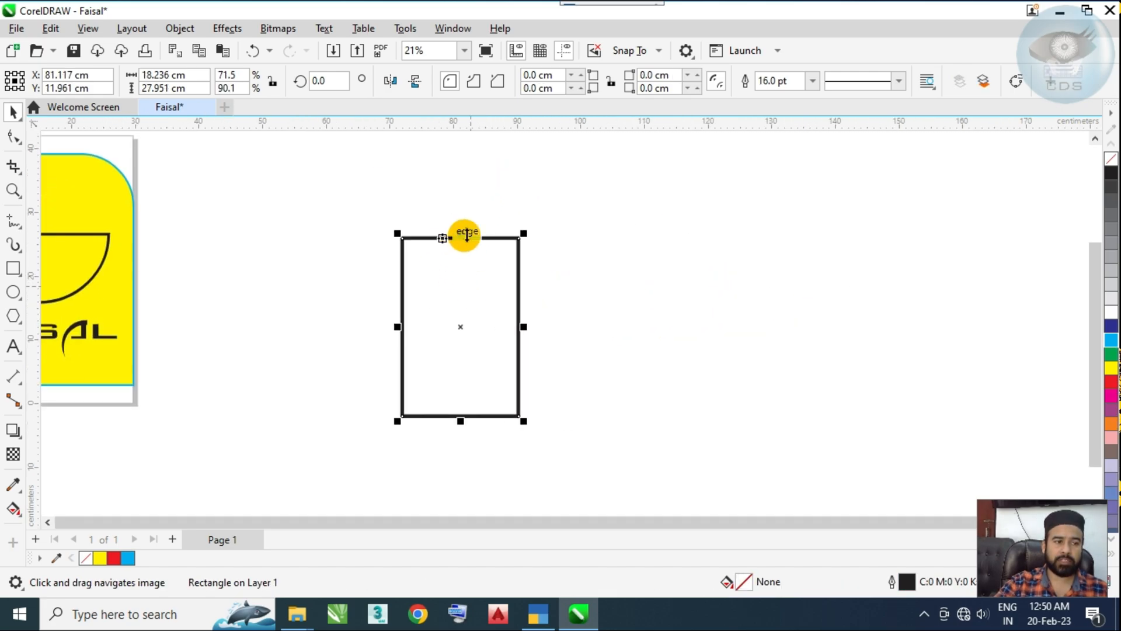
drag(463, 233, 465, 284)
drag(493, 340, 620, 322)
drag(276, 335, 383, 338)
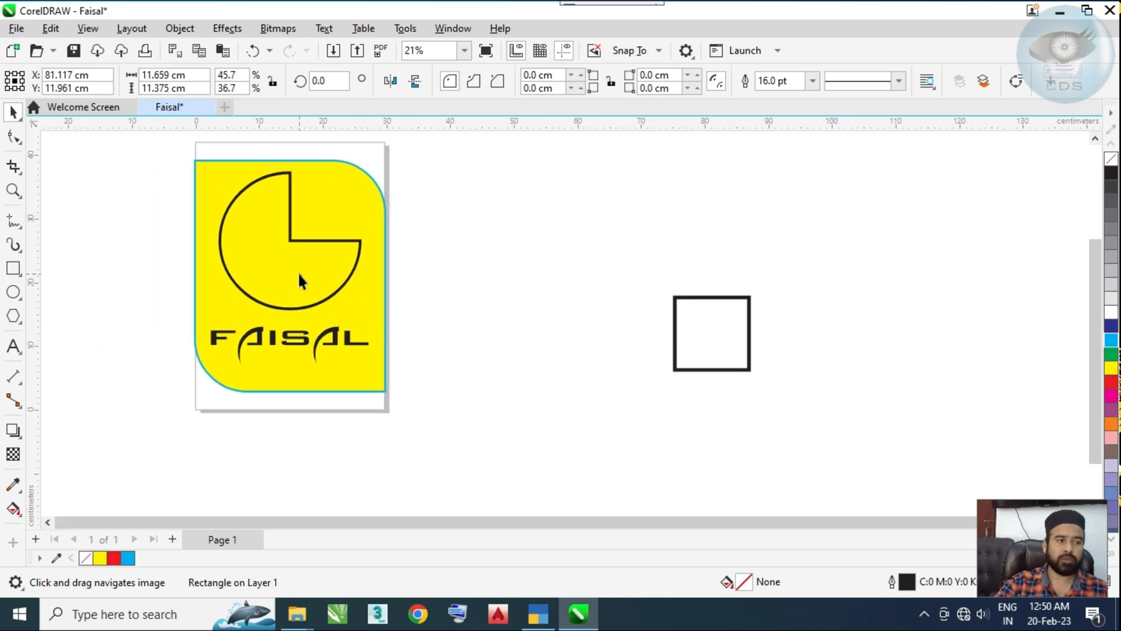
click(318, 268)
drag(318, 268, 498, 316)
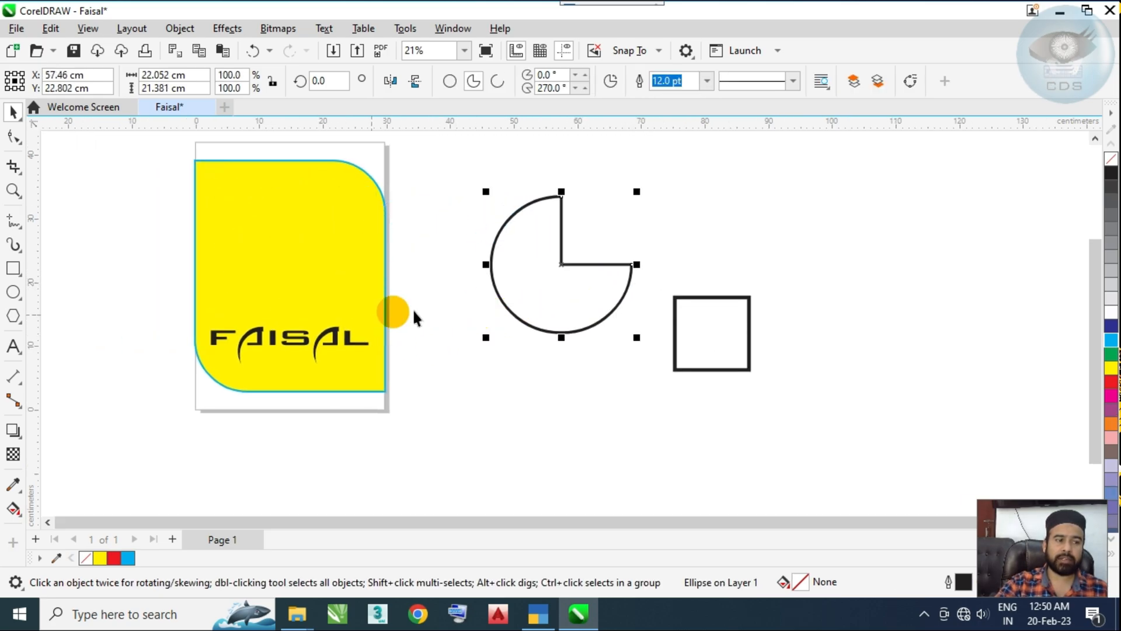
key(ctrl+z)
Step: Scale the pie shape on the yellow background down about its center and deselect it
drag(367, 163, 349, 185)
click(465, 311)
key(h)
drag(465, 310, 551, 328)
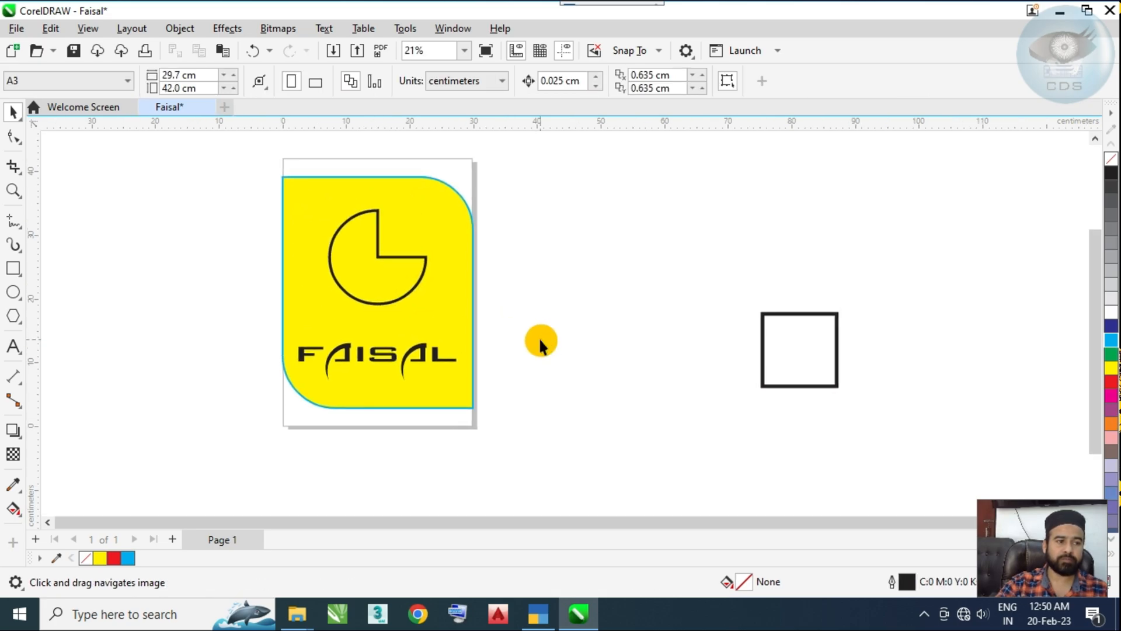
Step: Draw a near-circular ellipse about 13.2 by 13.8 cm in the empty area left of the page
scroll(264, 272, down, 1)
drag(244, 277, 424, 286)
click(13, 292)
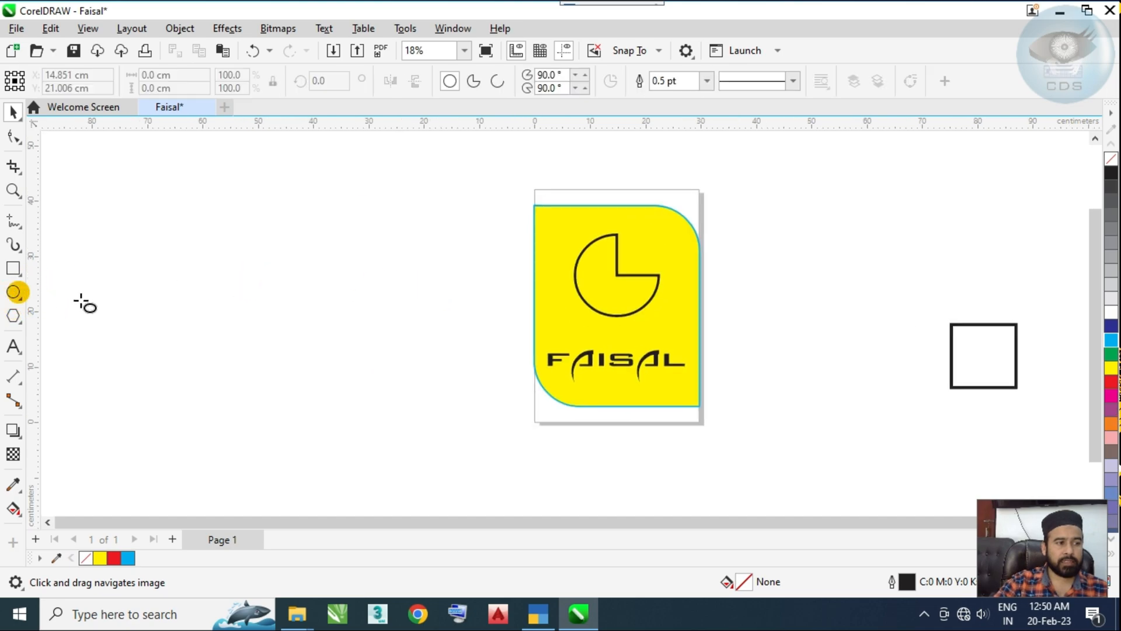
drag(81, 302, 155, 376)
Step: Copy the circle to the area right of the page, and delete the copy
scroll(240, 330, right, 3)
drag(46, 330, 938, 203)
right_click(938, 203)
scroll(894, 228, down, 2)
drag(870, 246, 798, 269)
scroll(824, 249, up, 1)
key(Delete)
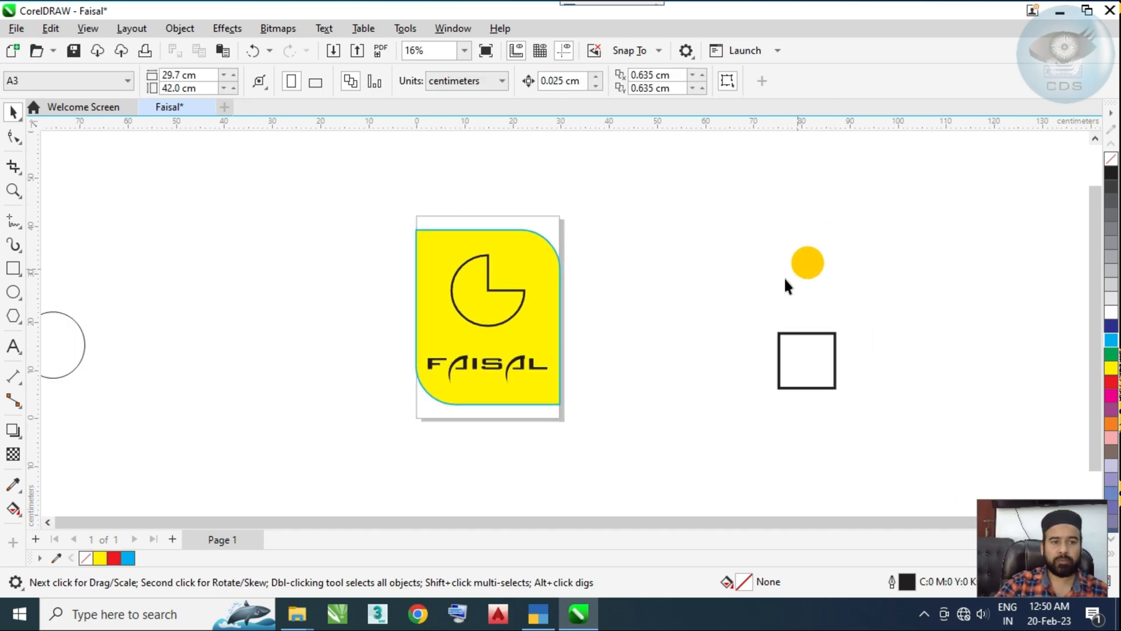
Step: Place a copy of the circle right of the page and move the original to about X -39.9, Y 35.7 cm
scroll(556, 351, left, 3)
click(170, 338)
drag(170, 339, 347, 237)
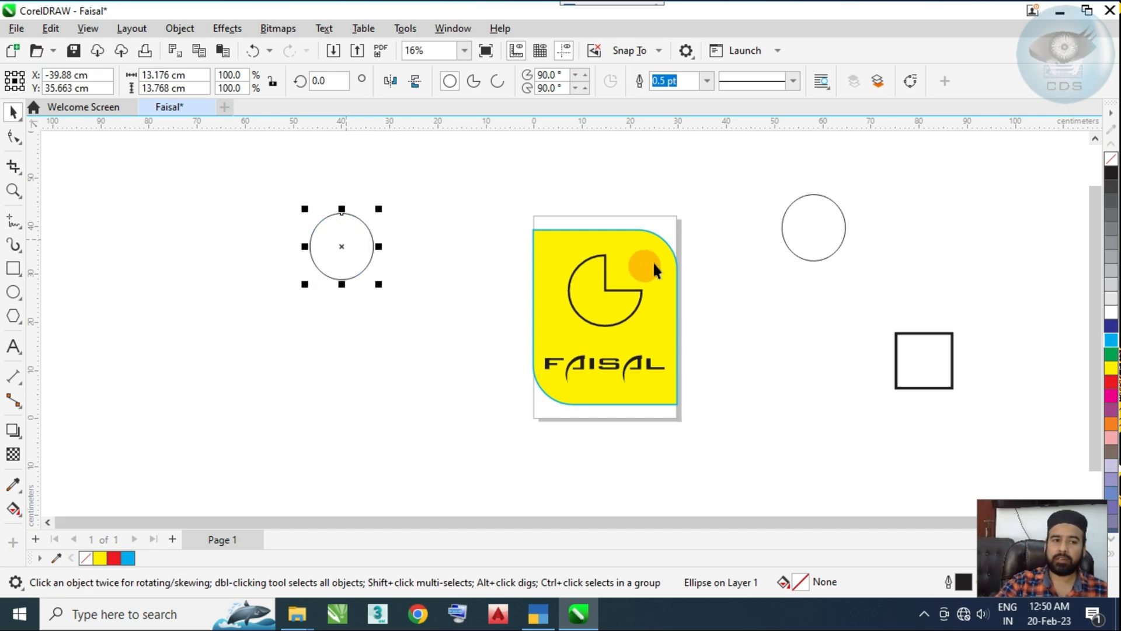
Step: Duplicate the thick-outlined square, placing copies above and to the left of the original
scroll(858, 366, up, 1)
drag(858, 367, 686, 377)
drag(753, 376, 841, 198)
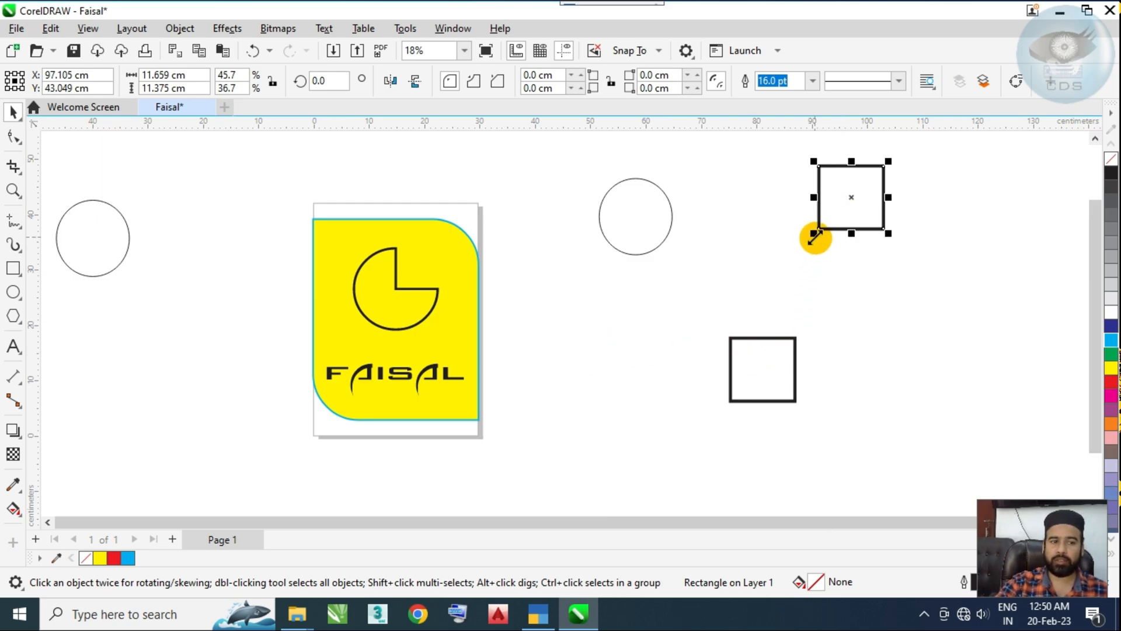
drag(847, 229, 792, 260)
Step: Move the circle right of the page beyond the squares and make two more copies along a rising diagonal
drag(657, 235, 895, 376)
right_click(622, 263)
mouse_move(582, 269)
mouse_down()
mouse_move(578, 284)
mouse_move(531, 288)
mouse_move(543, 270)
mouse_move(670, 292)
mouse_move(882, 283)
mouse_up()
middle_click(578, 284)
right_click(882, 282)
drag(518, 270, 920, 201)
Step: Select the yellow shape, pie and text together and place a copy left of the page at about X -19.2, Y 21.4 cm
click(327, 229)
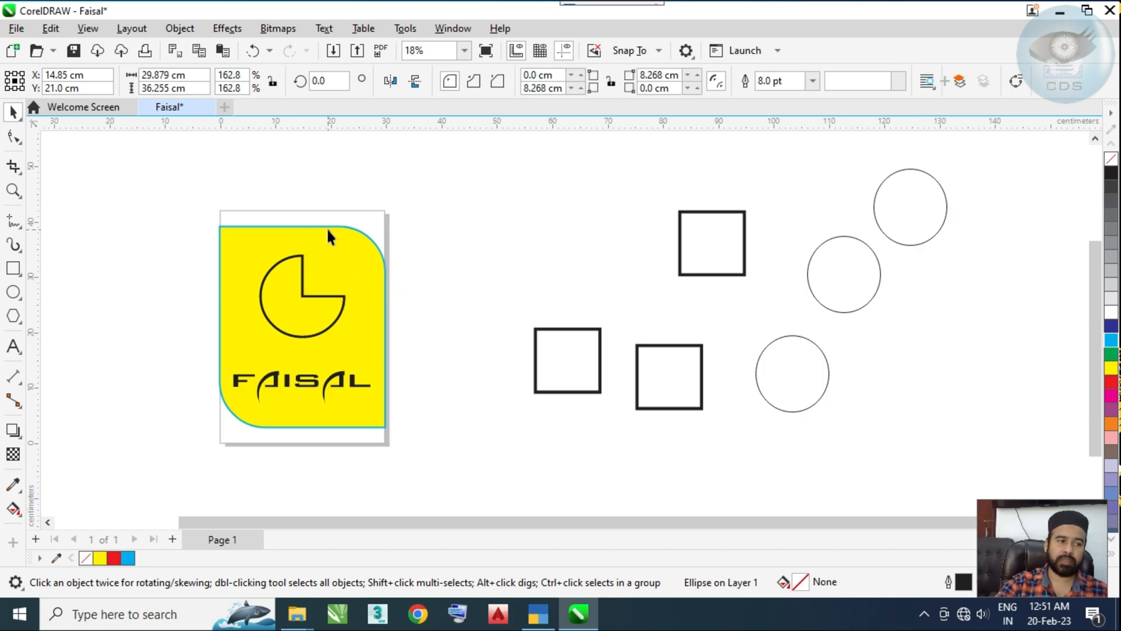
drag(163, 175, 451, 476)
drag(509, 405, 611, 407)
drag(253, 174, 575, 497)
drag(468, 390, 225, 326)
right_click(226, 325)
click(80, 238)
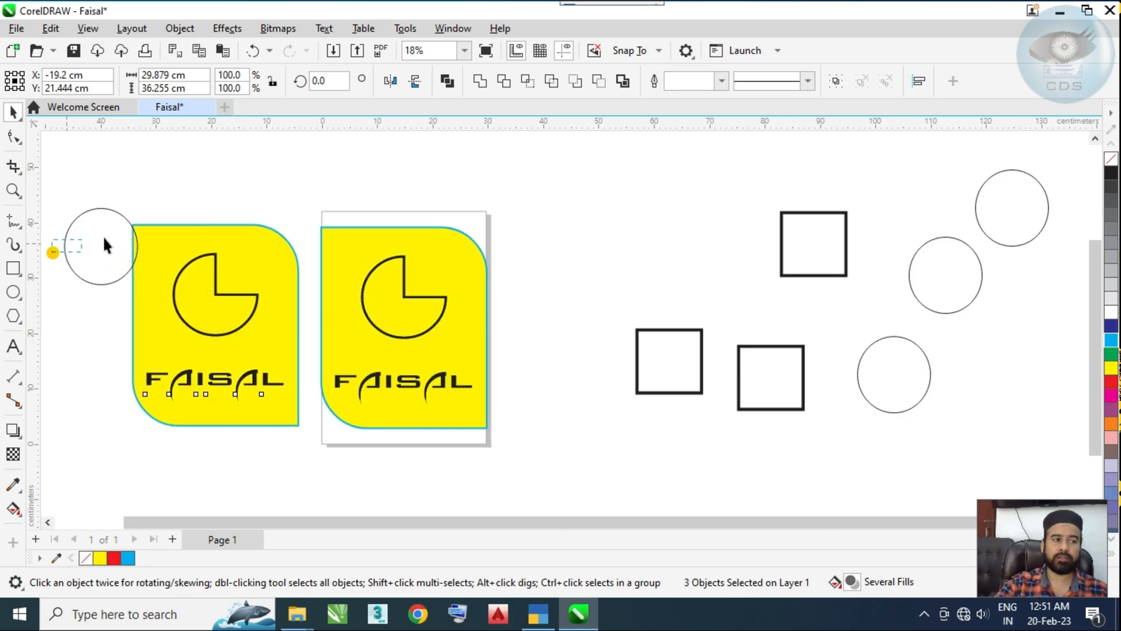
Step: Move the far-left circle right of the page and place a copy of the page's yellow design beyond the circles at X 137.8, Y 7.3 cm
drag(271, 221, 729, 250)
drag(288, 193, 561, 507)
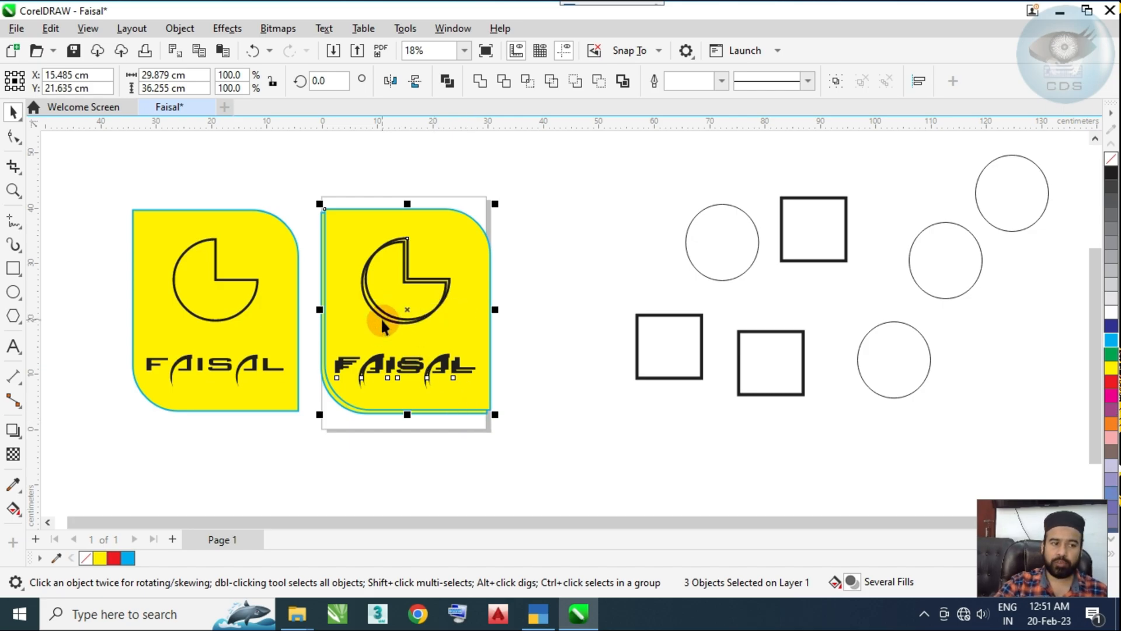
drag(388, 316, 942, 387)
drag(757, 424, 472, 401)
drag(664, 357, 788, 367)
drag(404, 386, 614, 392)
drag(391, 356, 480, 399)
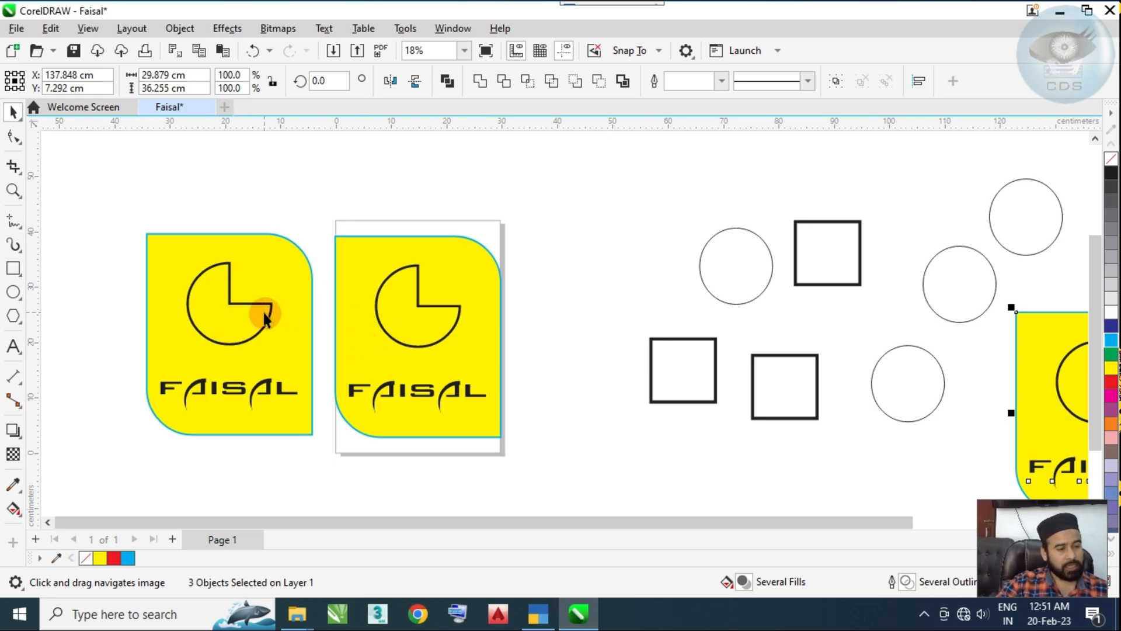
Step: Select the yellow design left of the page and move it farther left to about X -111 cm
scroll(215, 305, down, 1)
drag(280, 288, 303, 288)
drag(409, 303, 701, 309)
click(454, 311)
drag(254, 184, 452, 431)
drag(405, 381, 13, 349)
drag(503, 301, 62, 393)
drag(574, 419, 387, 402)
click(595, 470)
Step: Place a copy of the left yellow design above and left of it at about X -172.6, Y 70.8 cm
scroll(651, 444, down, 2)
drag(650, 444, 620, 444)
scroll(618, 443, up, 2)
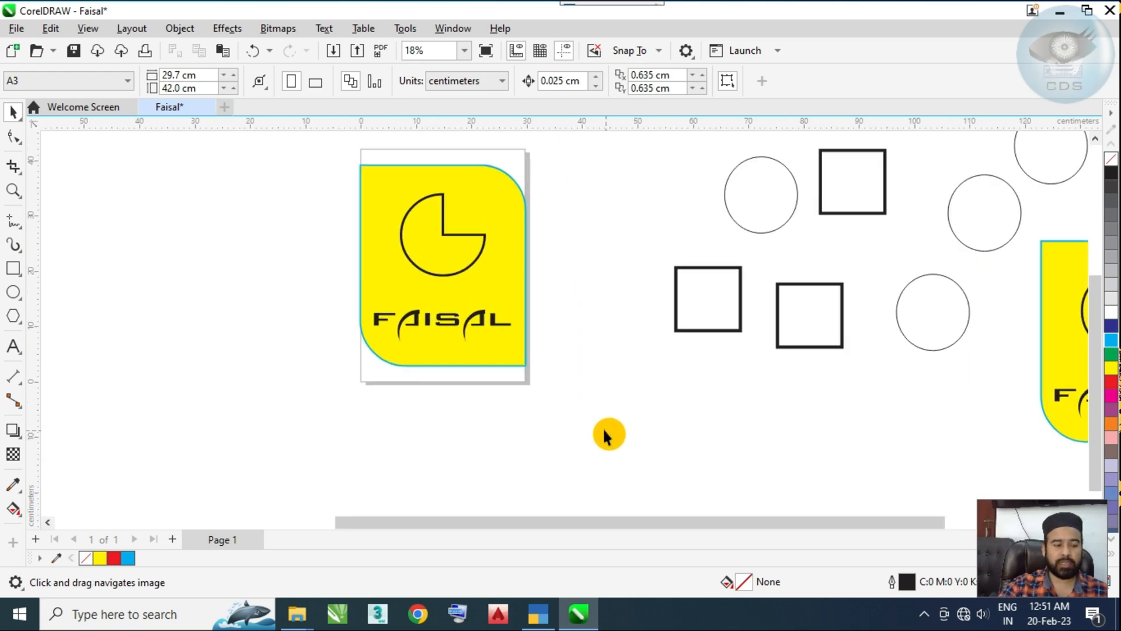
scroll(579, 397, down, 2)
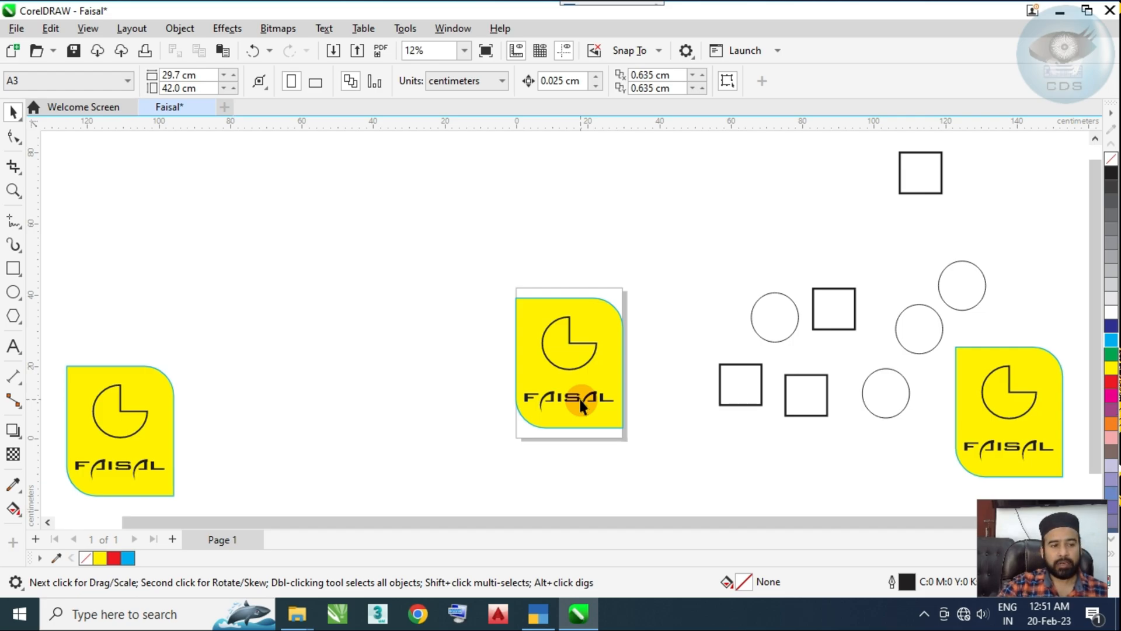
scroll(563, 319, down, 1)
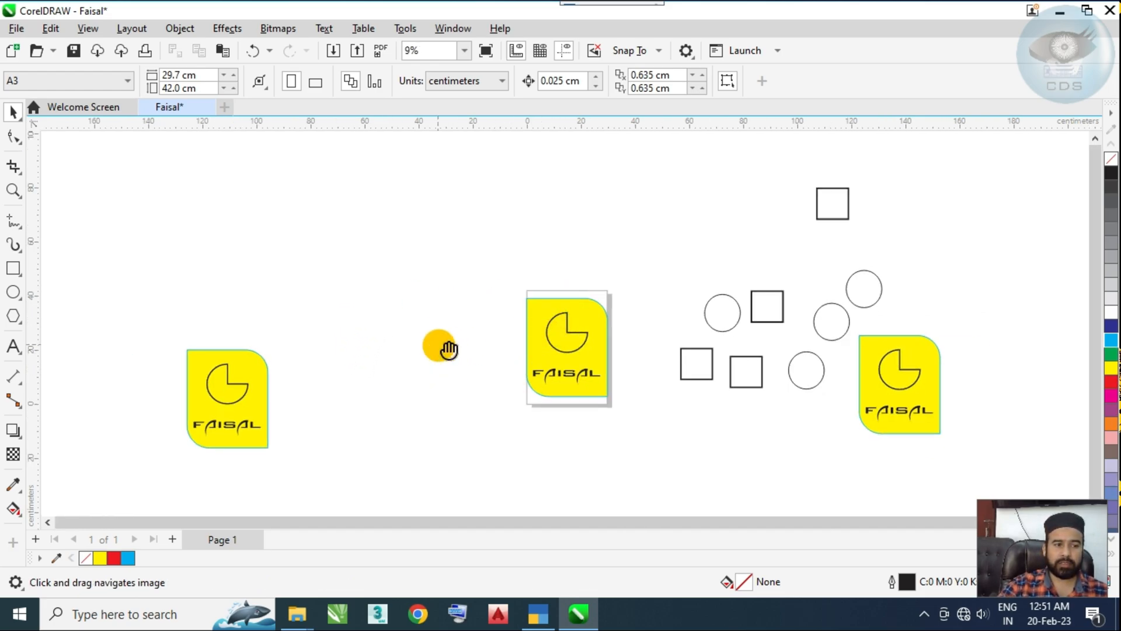
drag(439, 345, 523, 322)
drag(215, 303, 377, 449)
drag(311, 391, 144, 205)
right_click(144, 205)
Step: Zoom to fit all objects in the view, clear the selection and zoom to fit the page
drag(565, 283, 443, 295)
drag(814, 289, 738, 304)
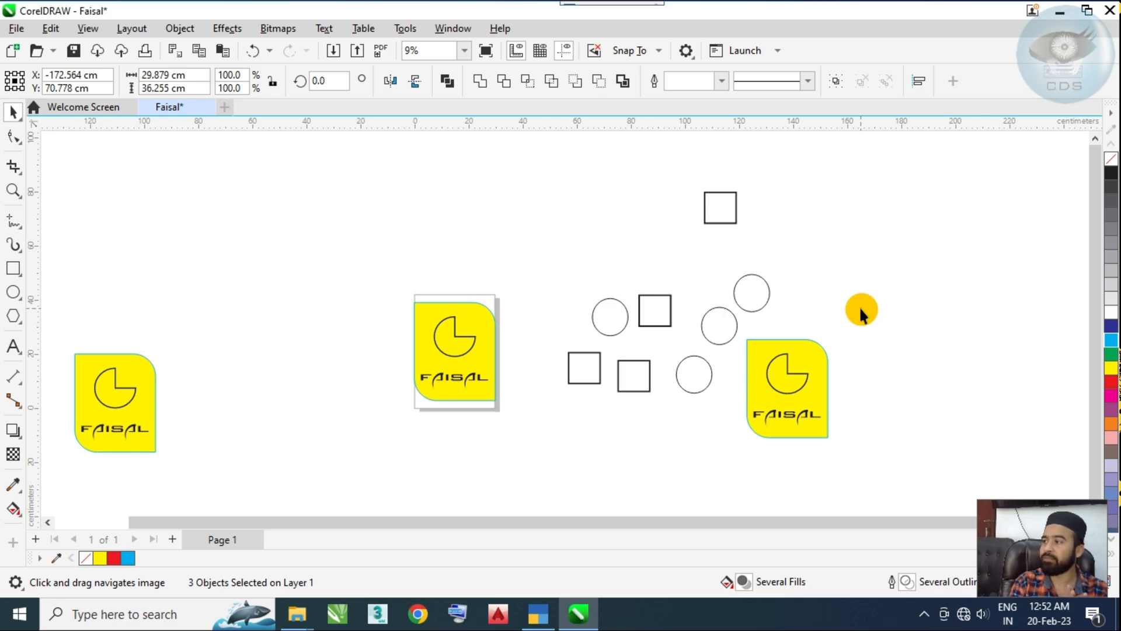
key(F4)
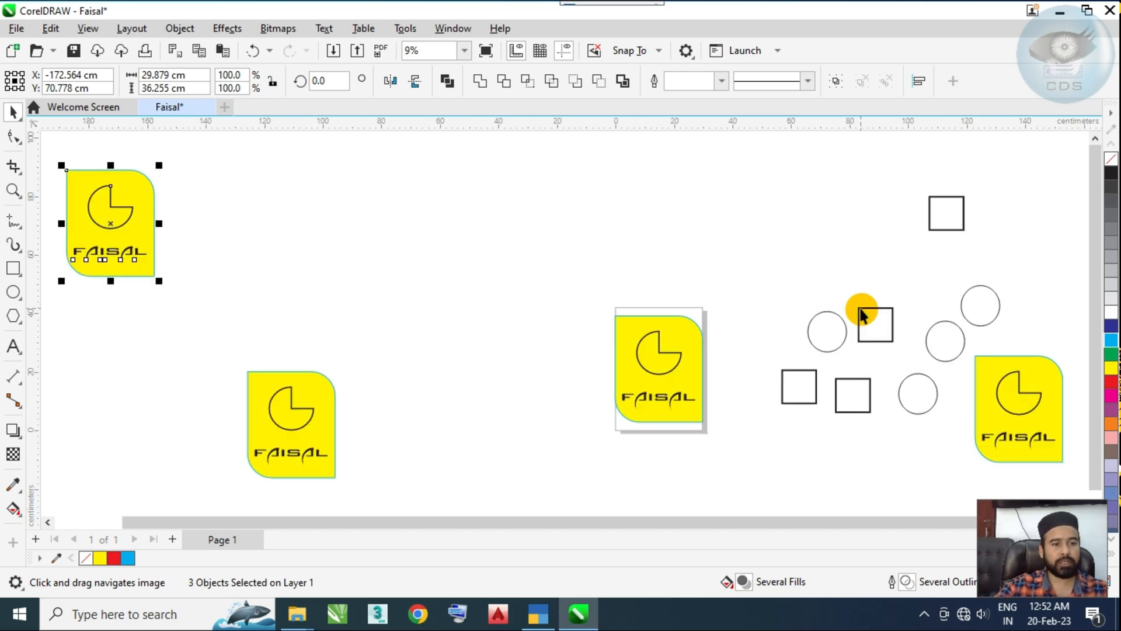
click(714, 255)
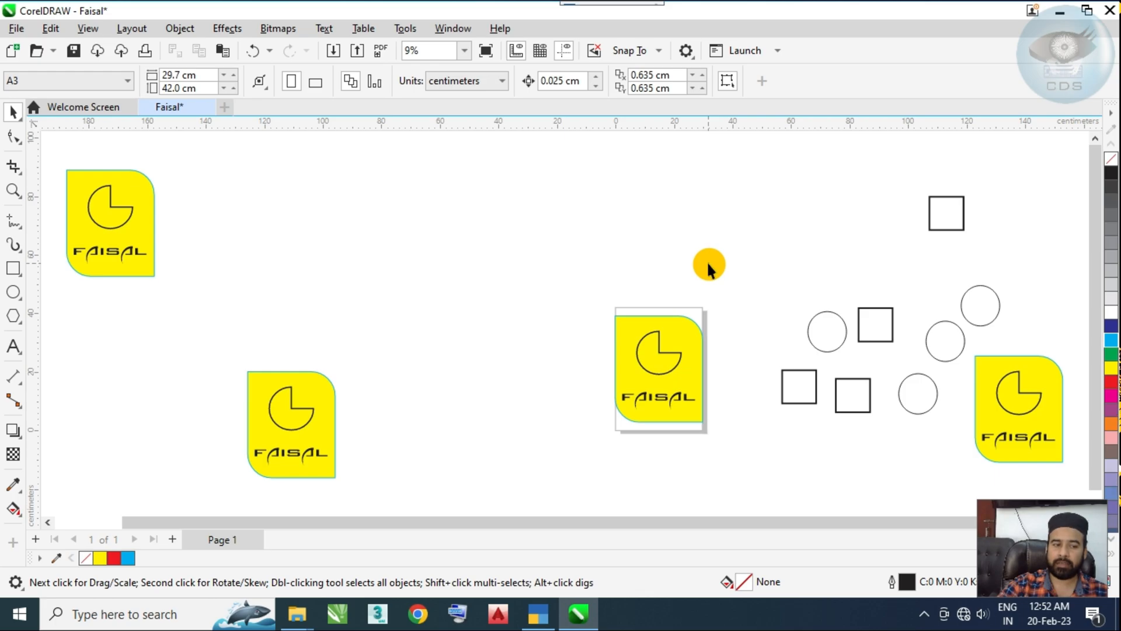
key(shift+F4)
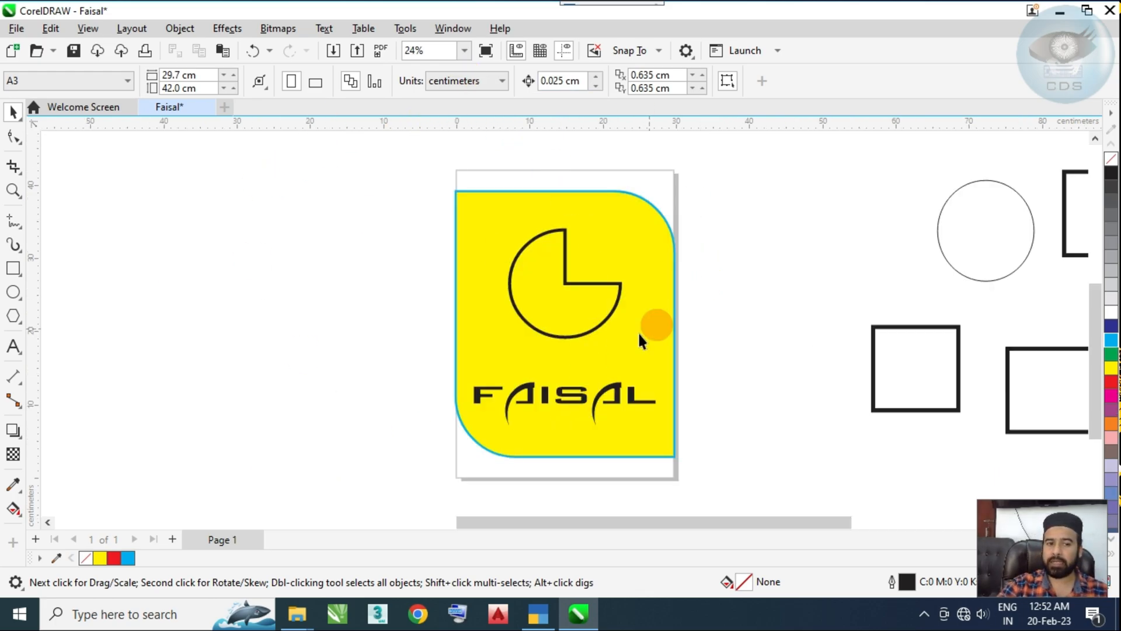
Step: Fill the uppermost circle right of the page with blue, C:100 M:100 Y:0 K:0
drag(570, 284, 864, 317)
scroll(523, 274, down, 2)
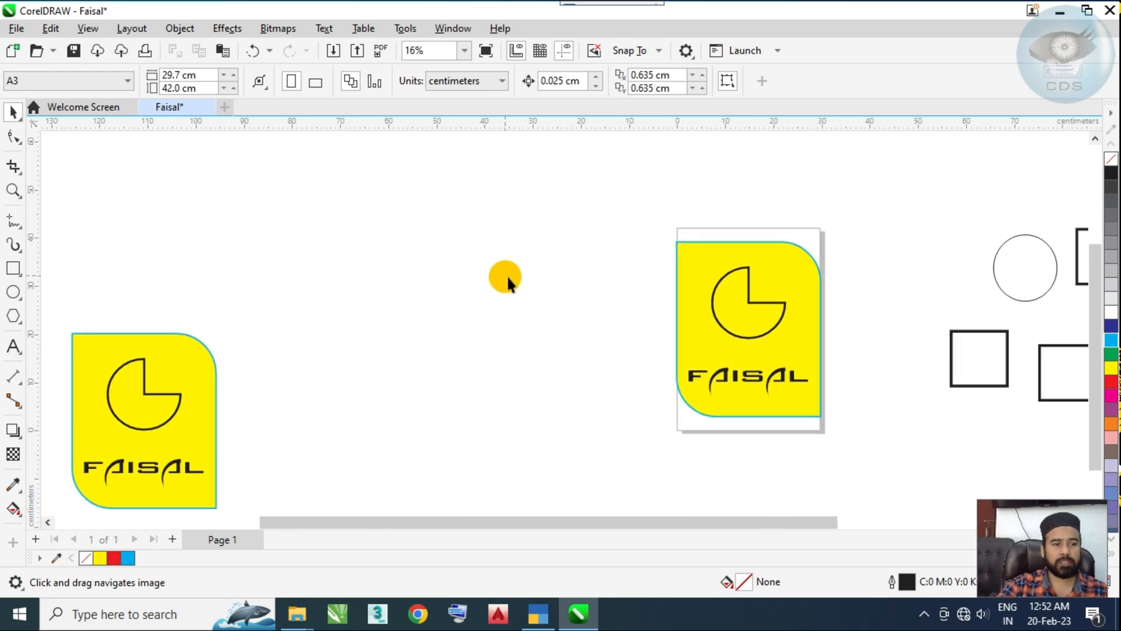
drag(555, 268, 1023, 269)
scroll(487, 258, down, 1)
drag(485, 265, 423, 372)
scroll(514, 344, down, 1)
drag(533, 337, 156, 260)
click(696, 260)
click(1110, 328)
Step: Zoom in on the selected blue circle to fill the view, then zoom back out
scroll(706, 245, up, 1)
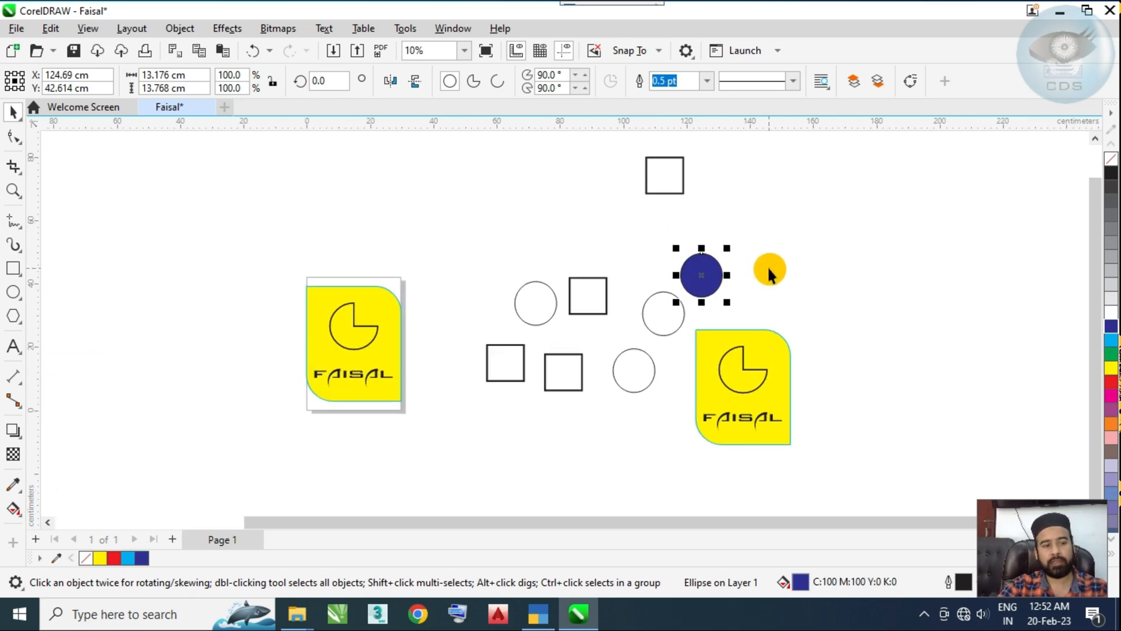
key(shift+F2)
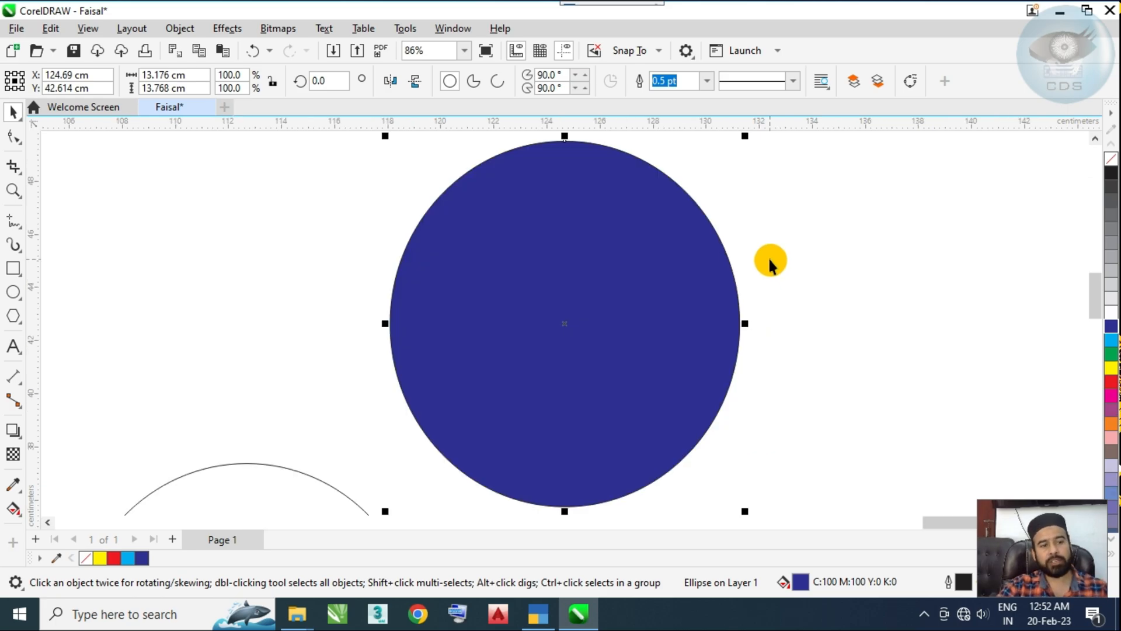
scroll(619, 271, down, 4)
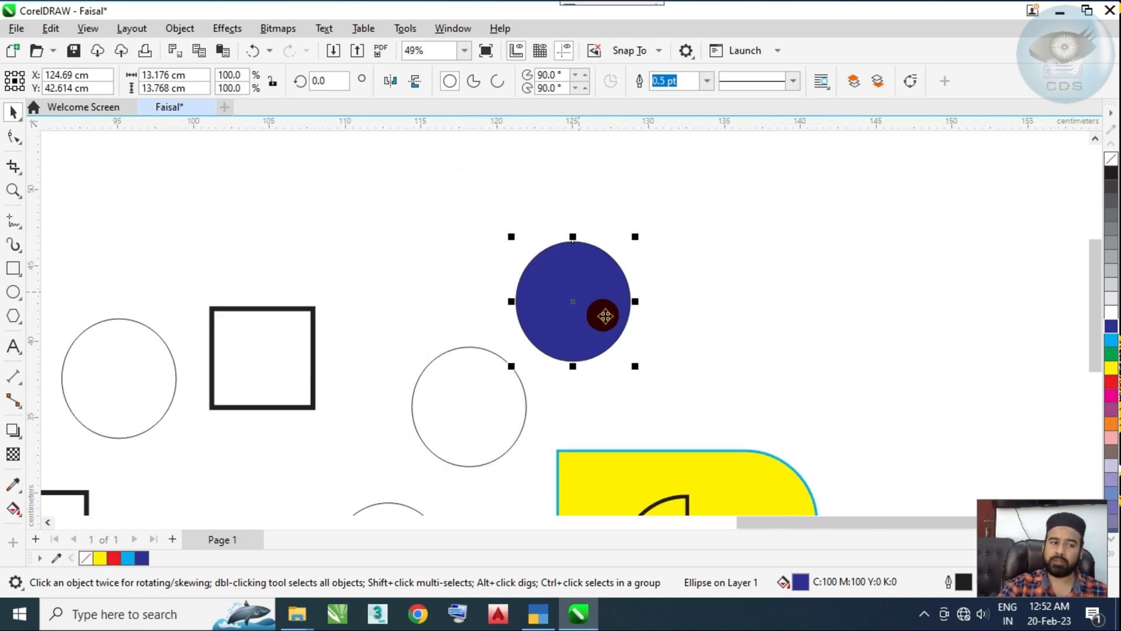
Step: Select the pie shape in the yellow design right of the page and zoom to the selection
drag(645, 323, 802, 259)
click(637, 365)
drag(676, 359, 528, 227)
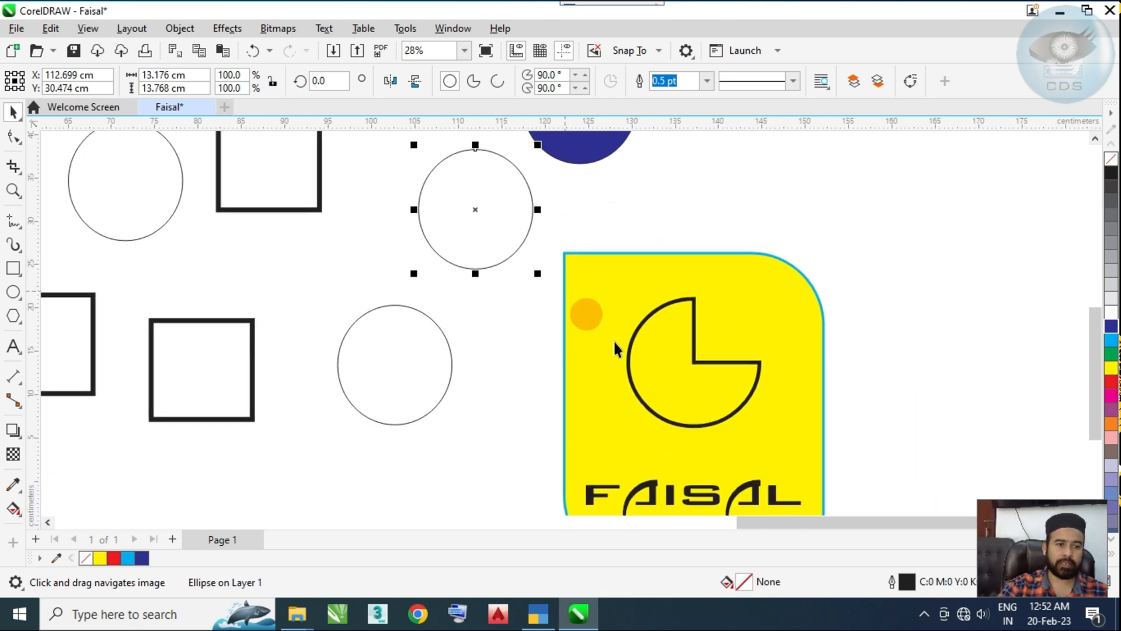
click(663, 370)
key(shift+F2)
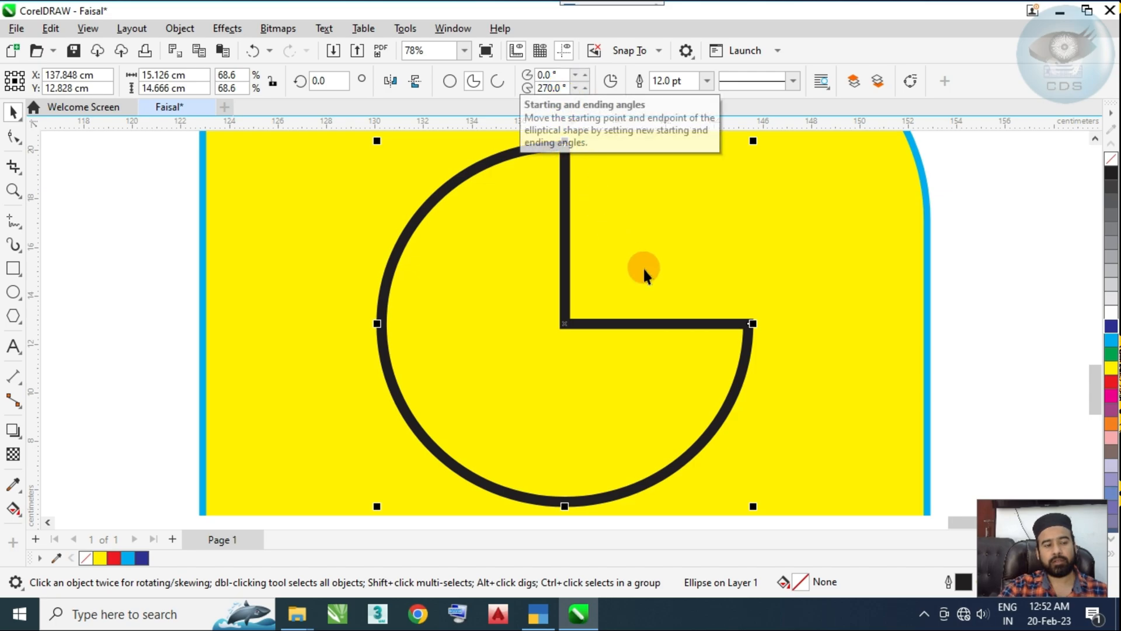
Step: Zoom back out from the pie shape to 6% to view the page and all scattered copies
scroll(584, 301, down, 4)
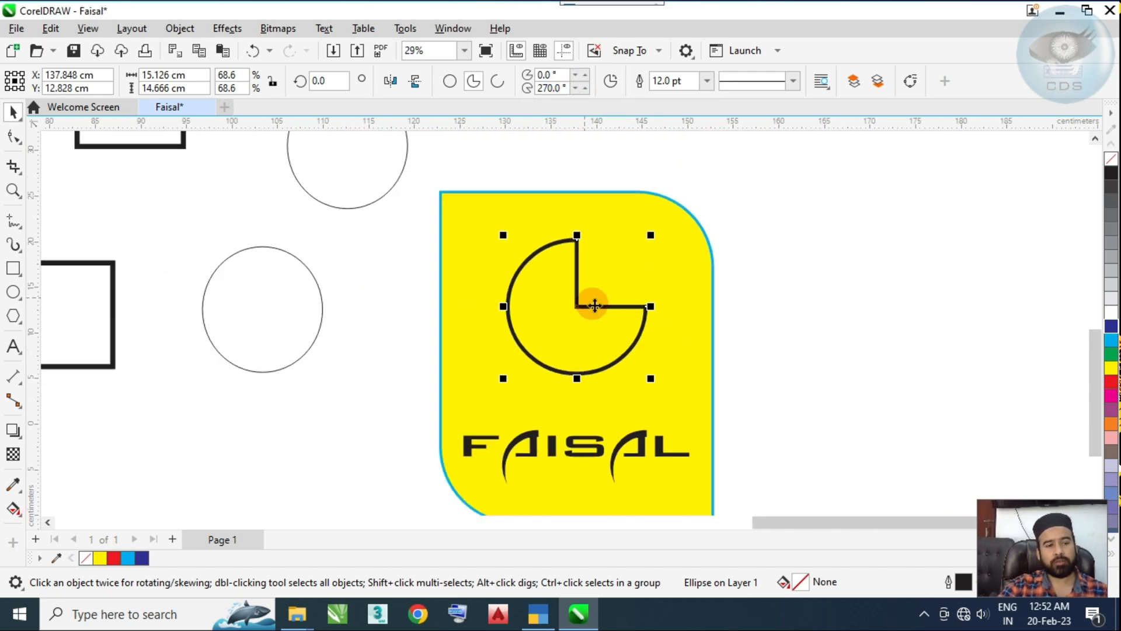
scroll(591, 307, down, 3)
drag(526, 327, 787, 335)
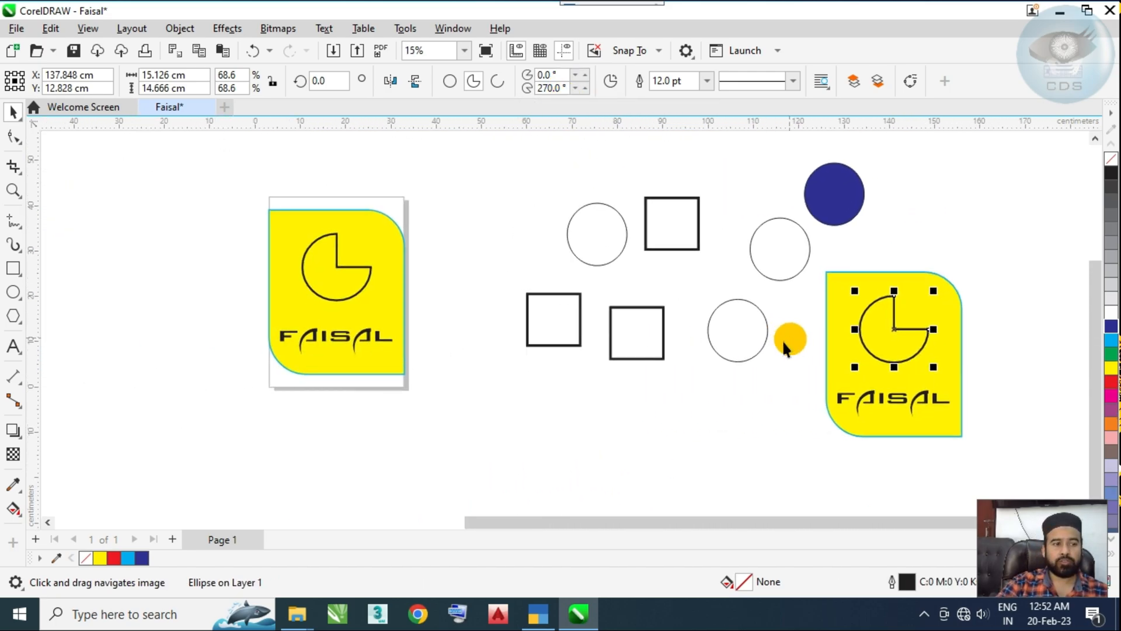
scroll(610, 335, down, 1)
drag(570, 322, 625, 350)
scroll(613, 304, down, 1)
scroll(634, 321, down, 1)
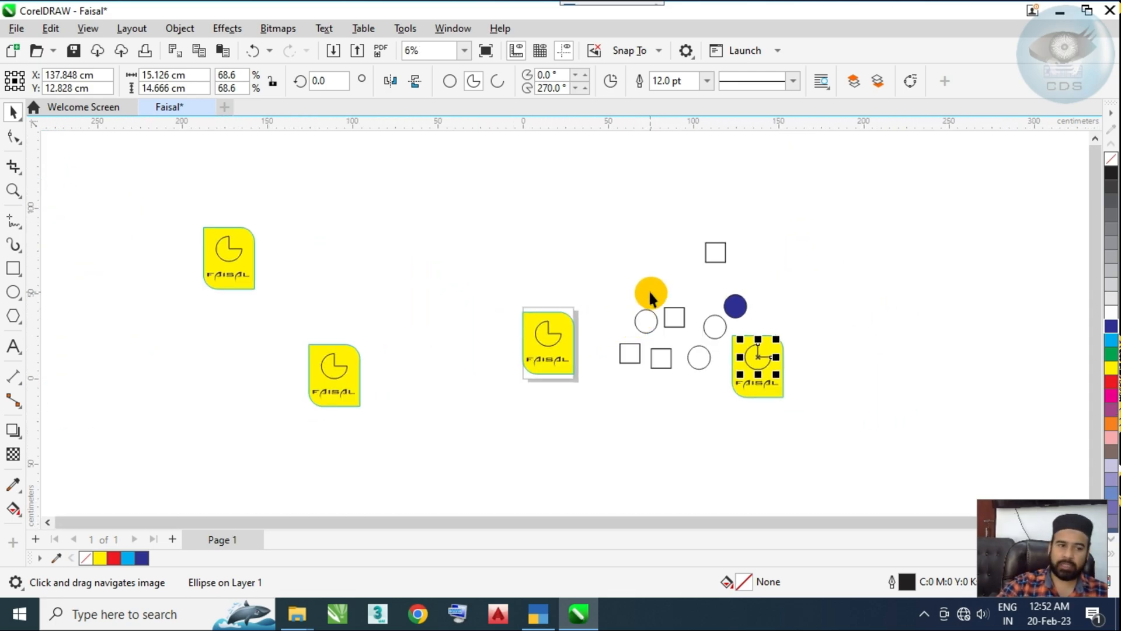